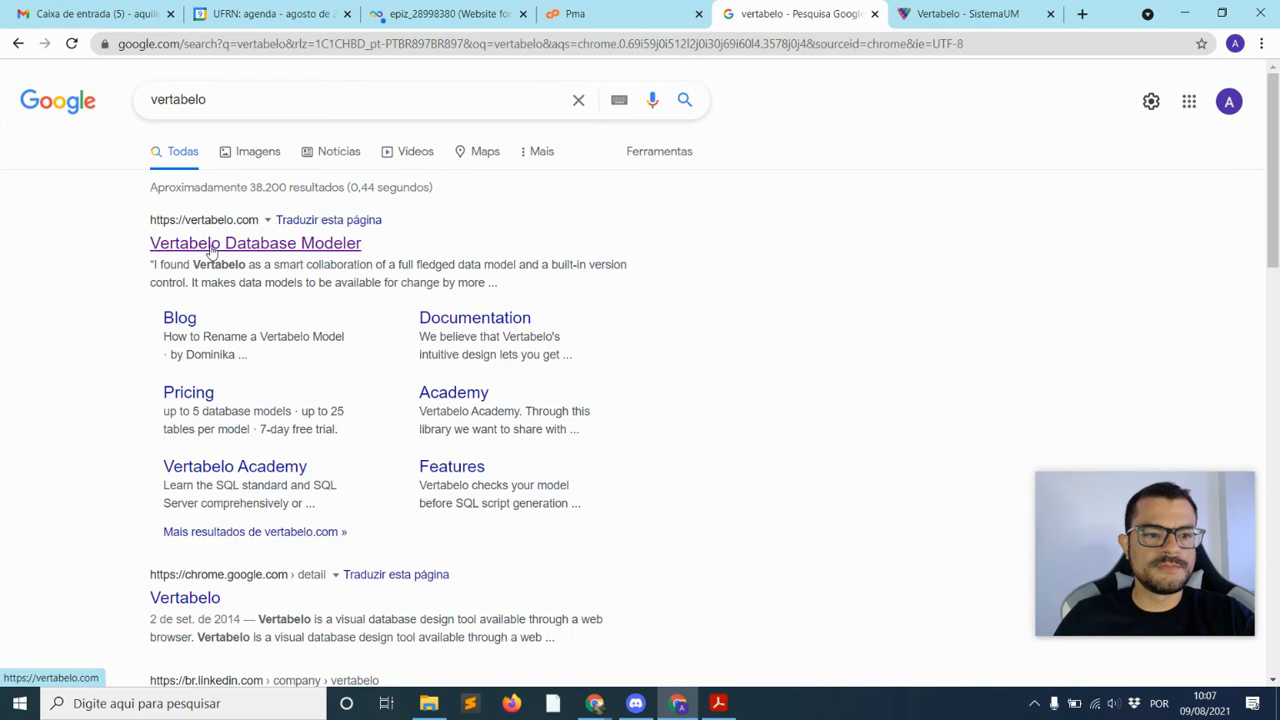
Open the Vertabelo Database Modeler site from the search results and log in to the Documents list
click(212, 249)
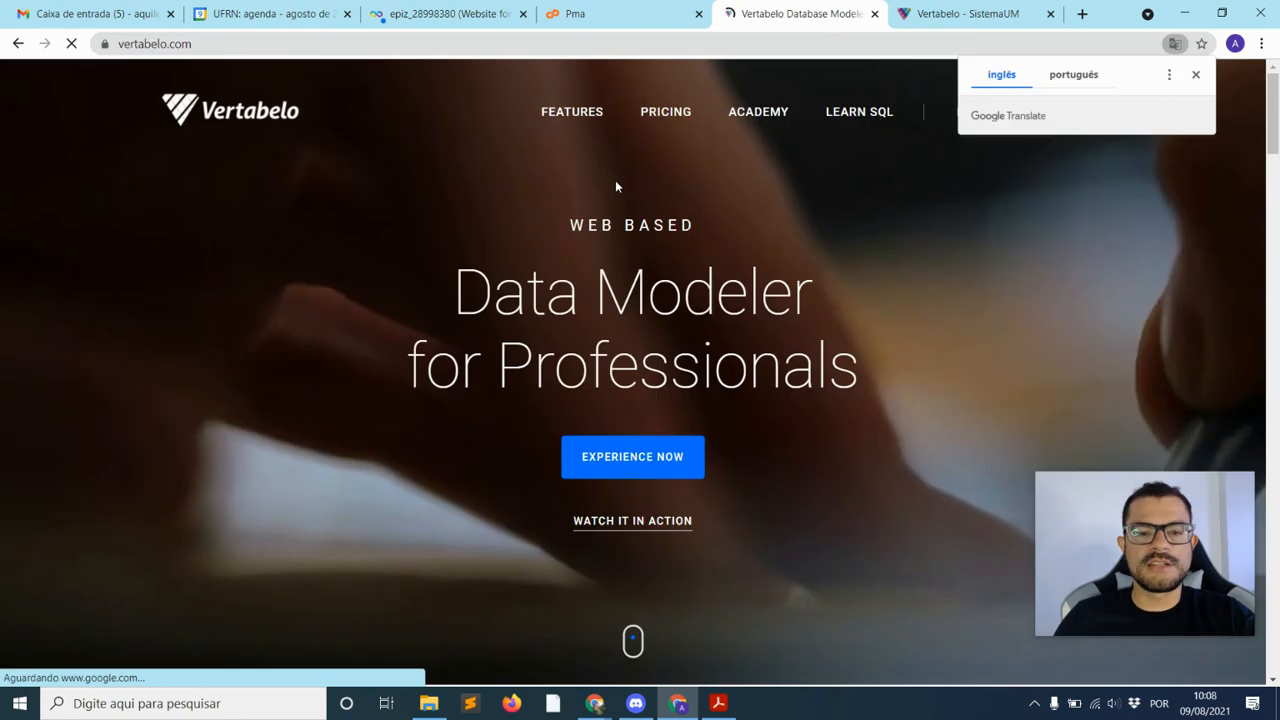
click(1196, 75)
click(972, 116)
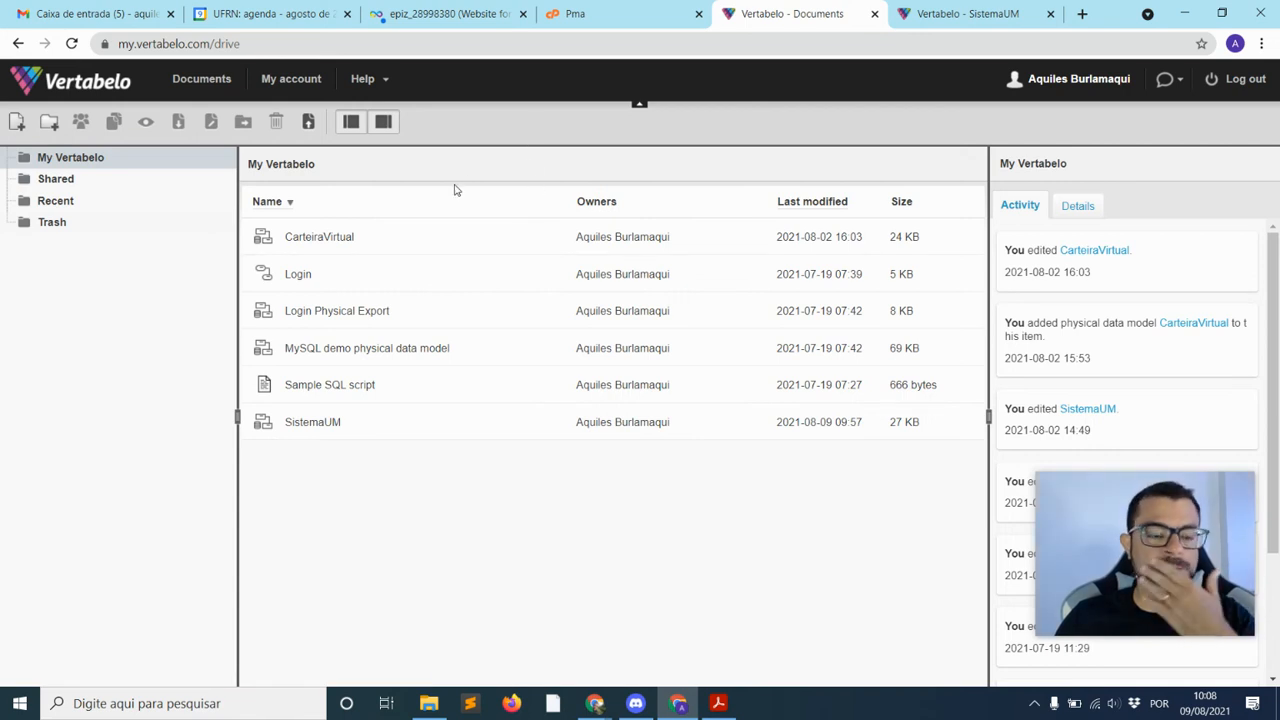
Start a new physical data model document named ecommerce
click(16, 124)
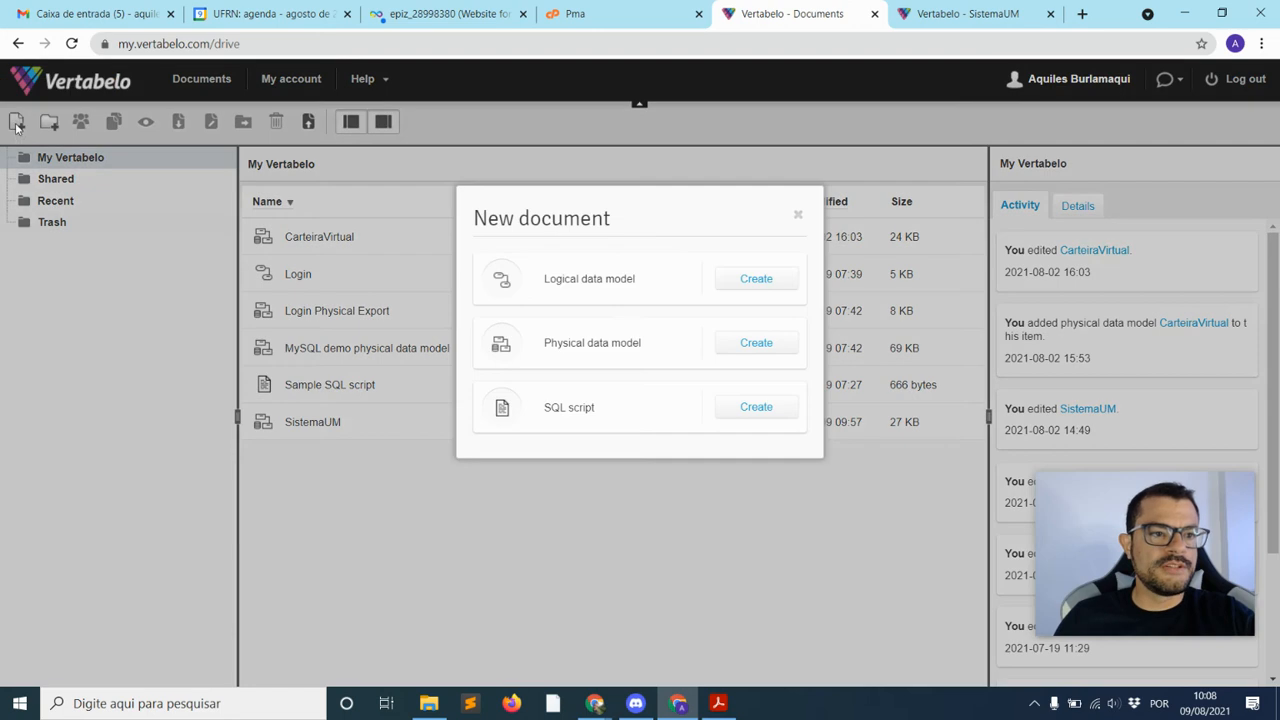
drag(541, 351, 643, 349)
click(645, 350)
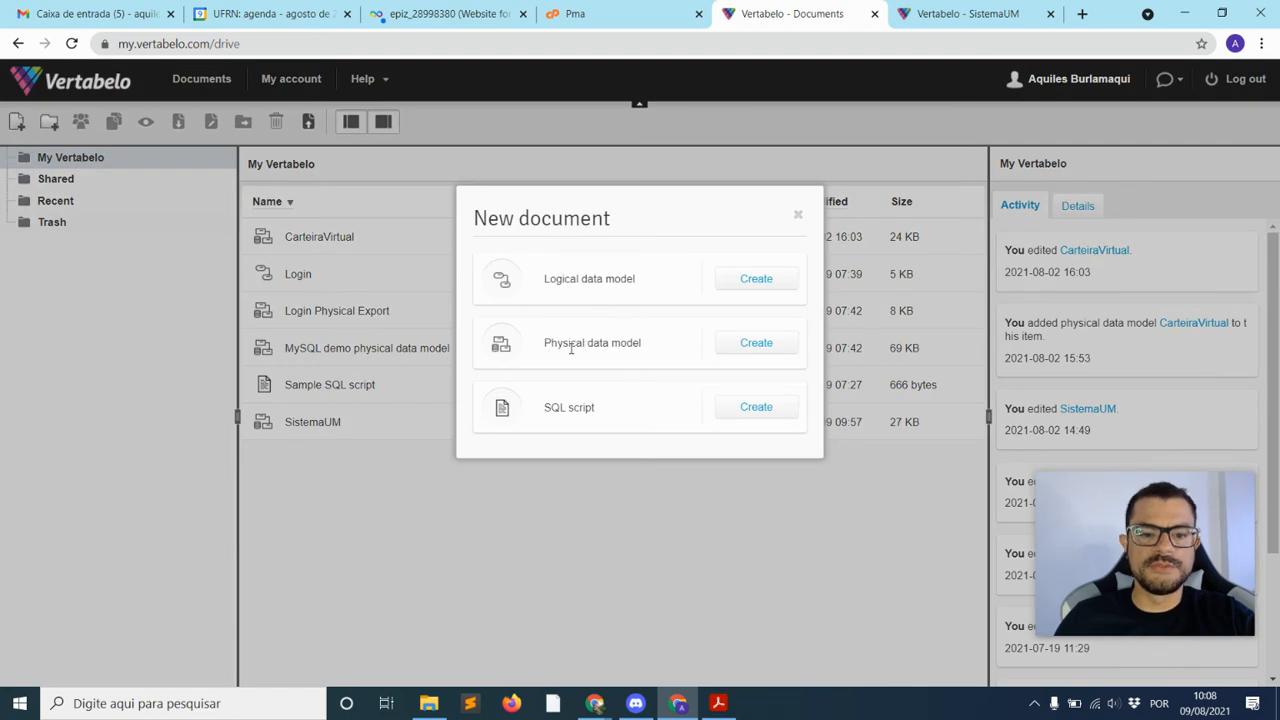
click(751, 345)
click(507, 263)
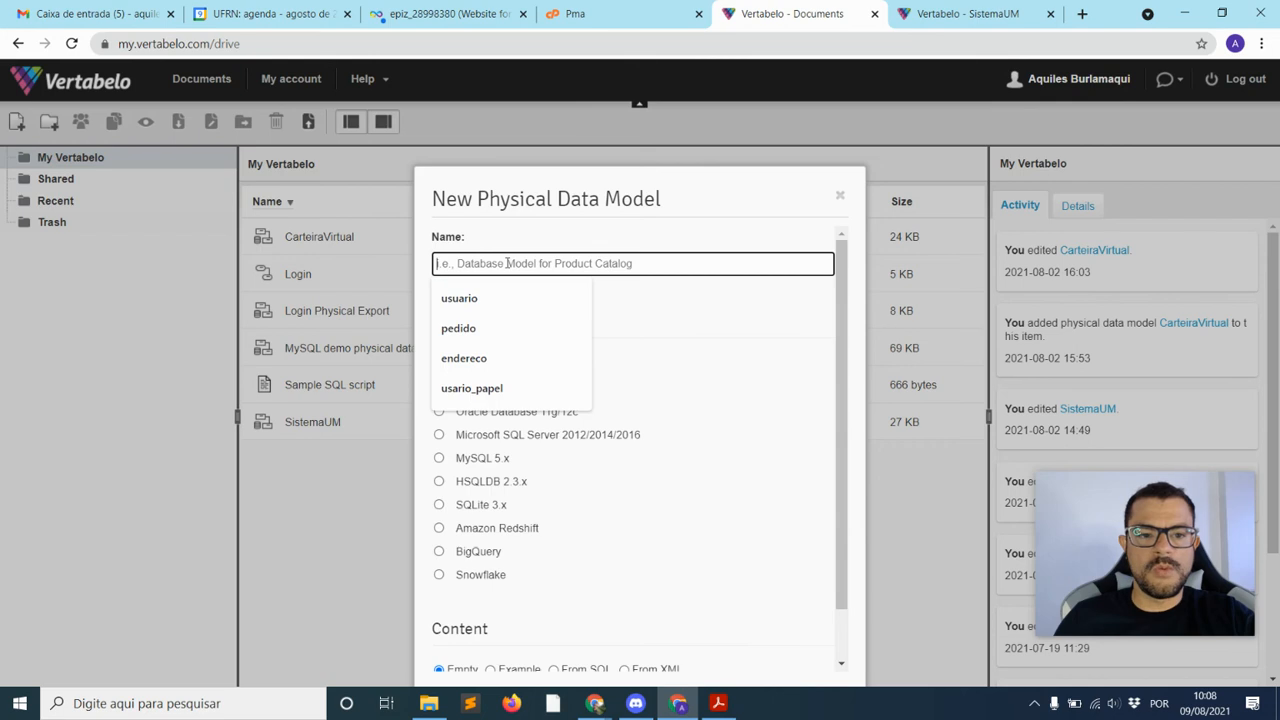
click(548, 232)
click(515, 258)
click(492, 260)
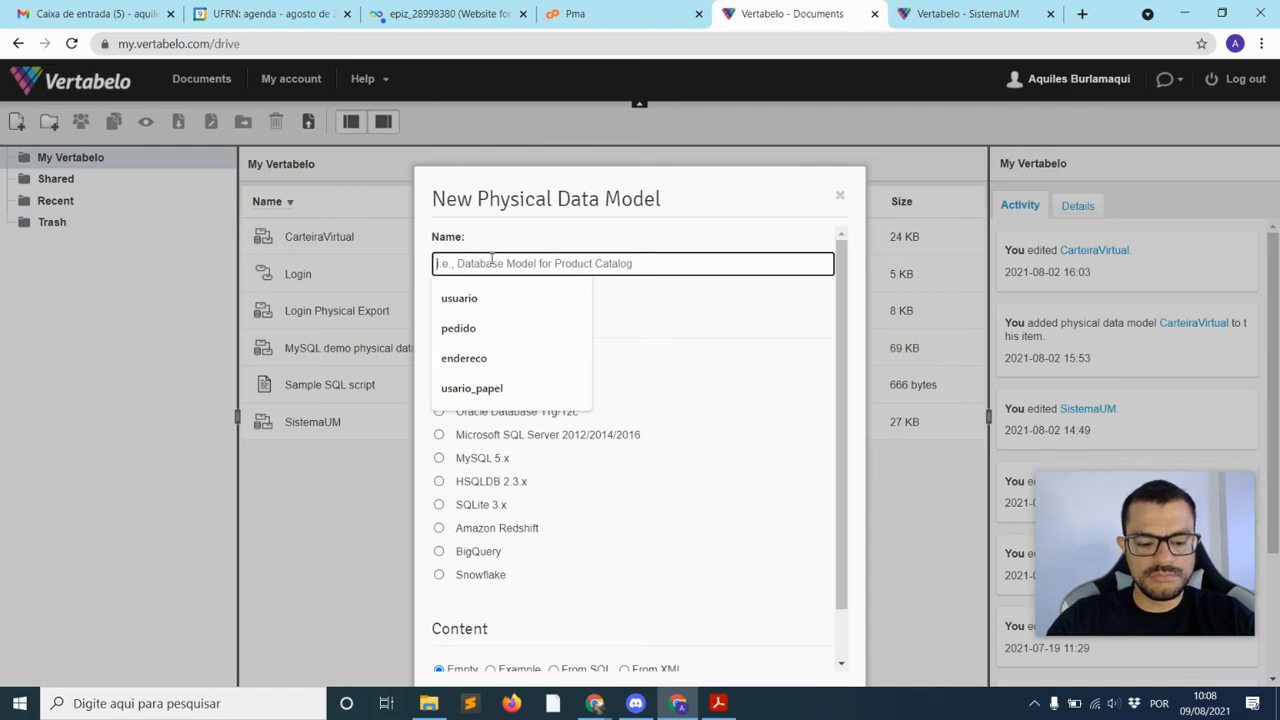
text(ecommerce)
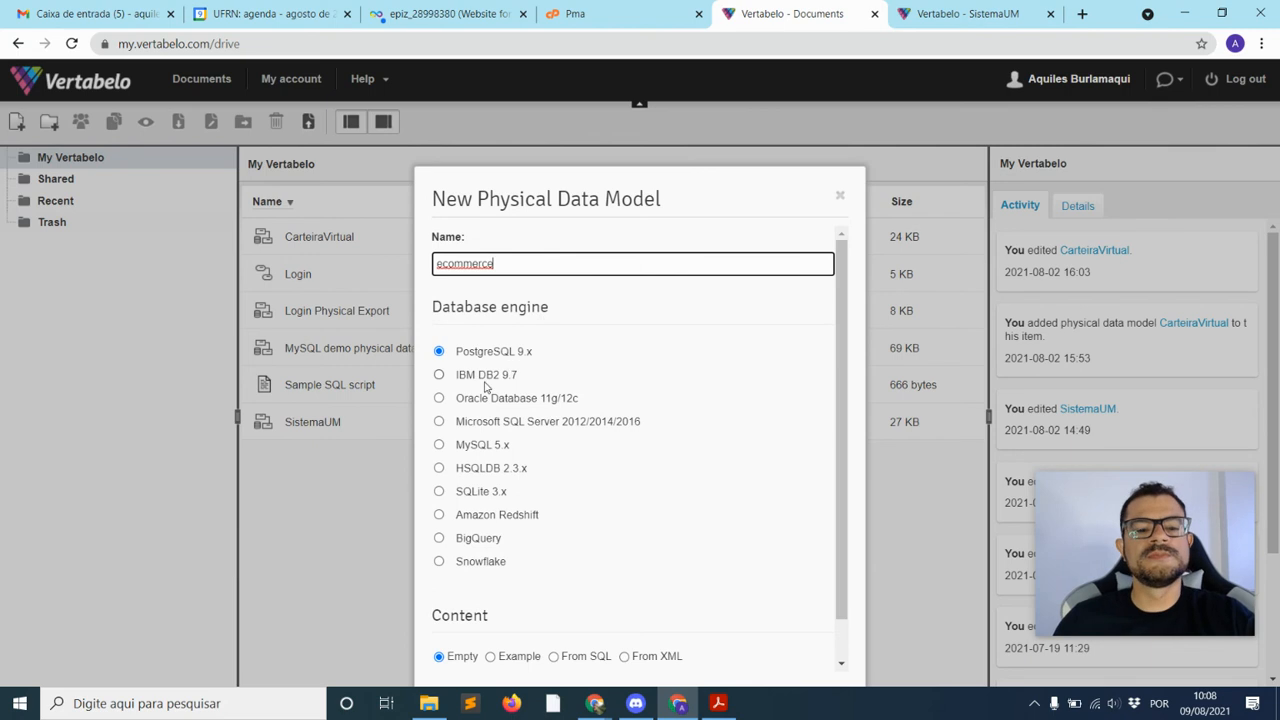
Choose MySQL 5.x as the database engine and start modeling with empty content
click(441, 447)
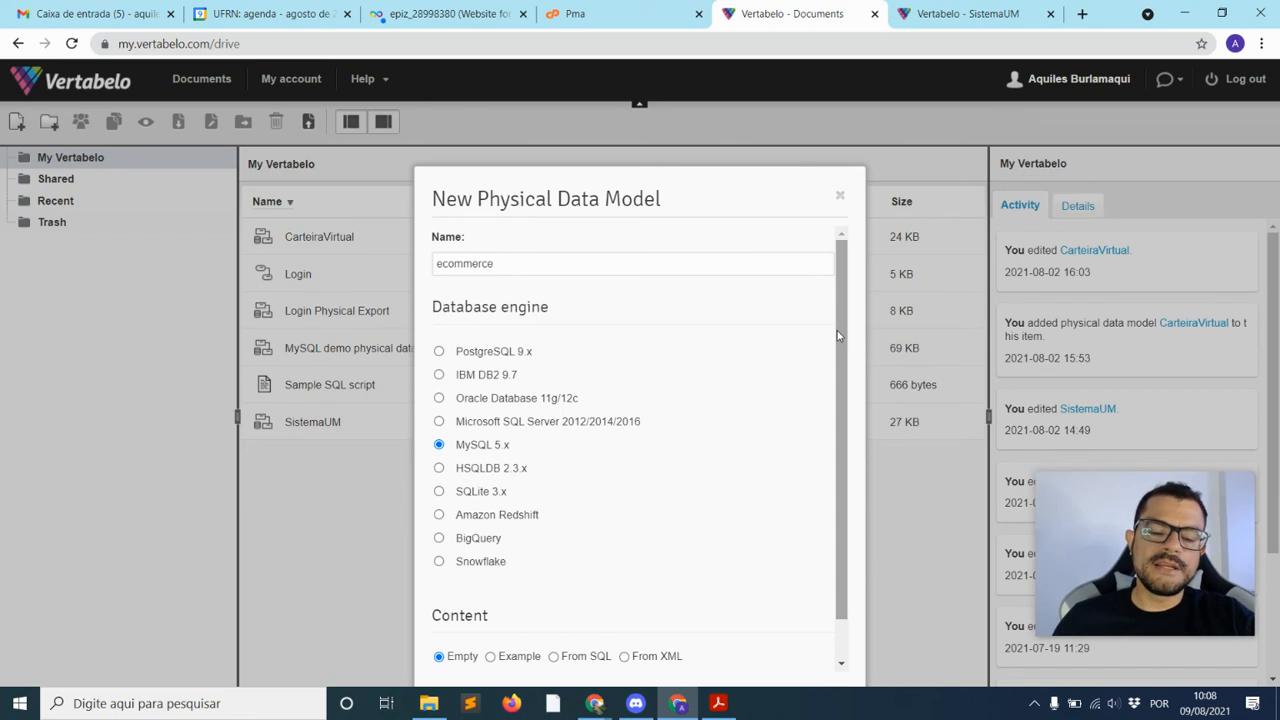
drag(838, 335, 843, 358)
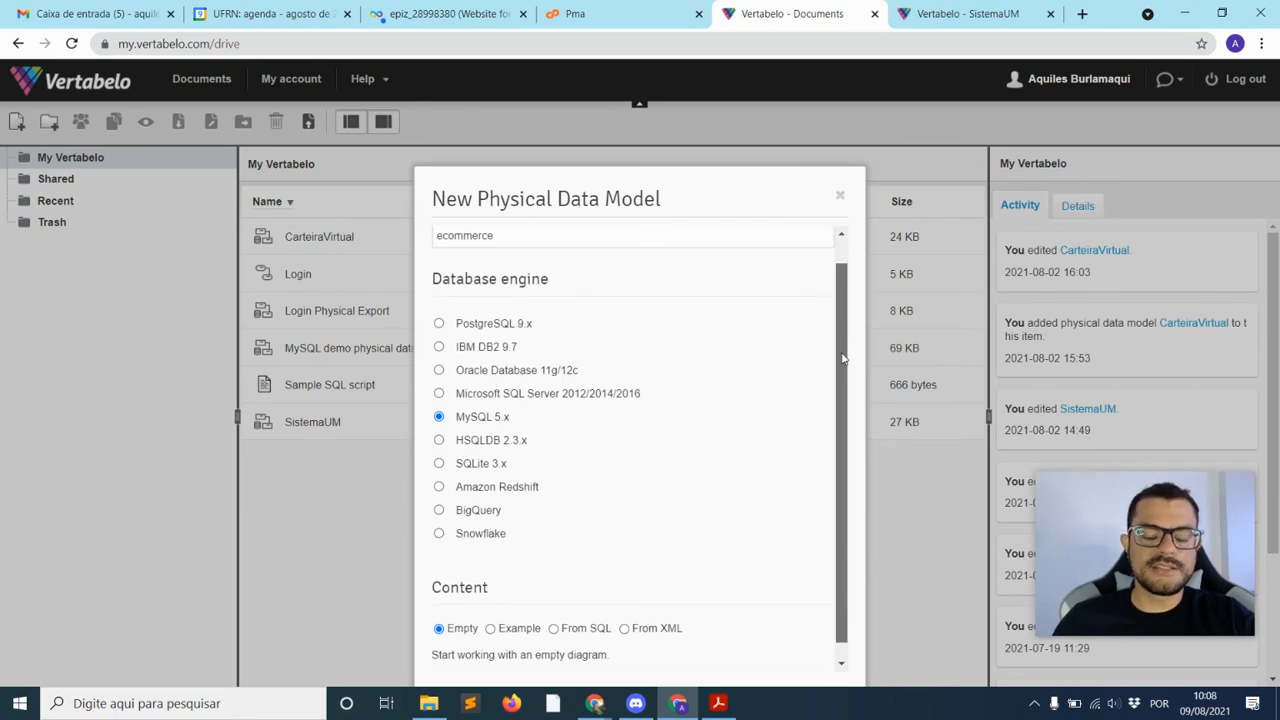
drag(842, 358, 841, 391)
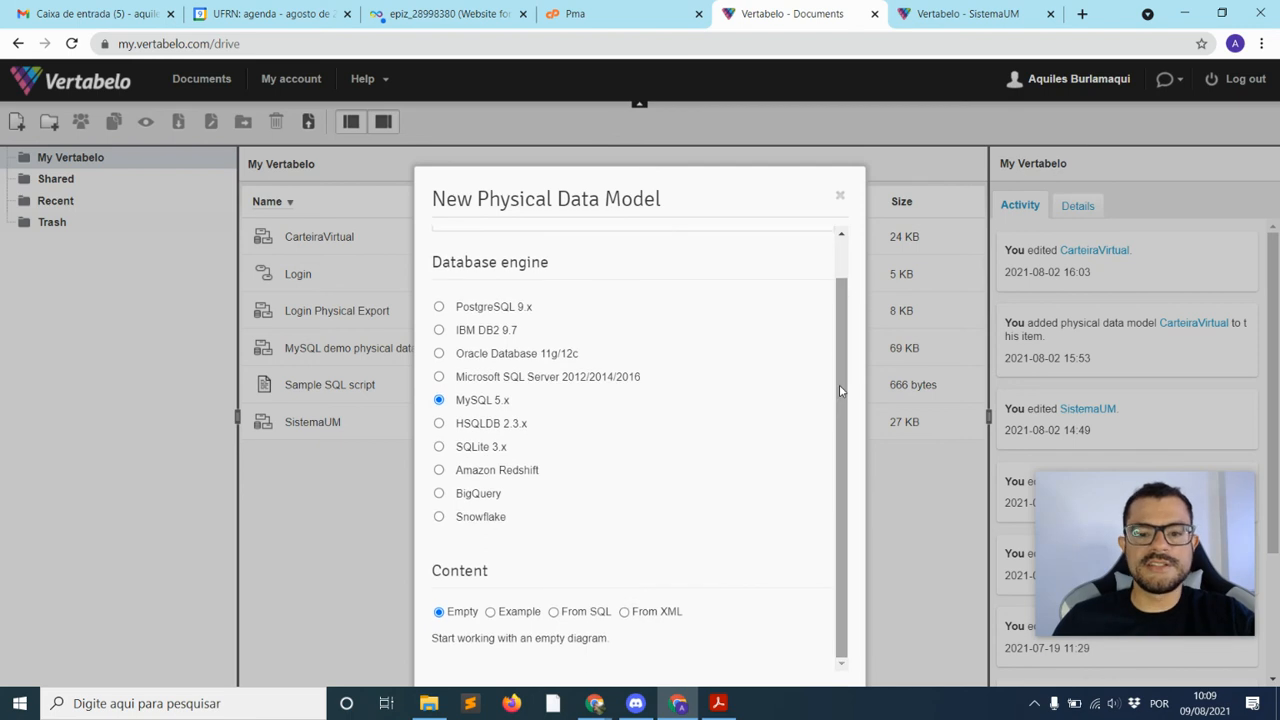
drag(704, 163, 726, 234)
key(ctrl+minus)
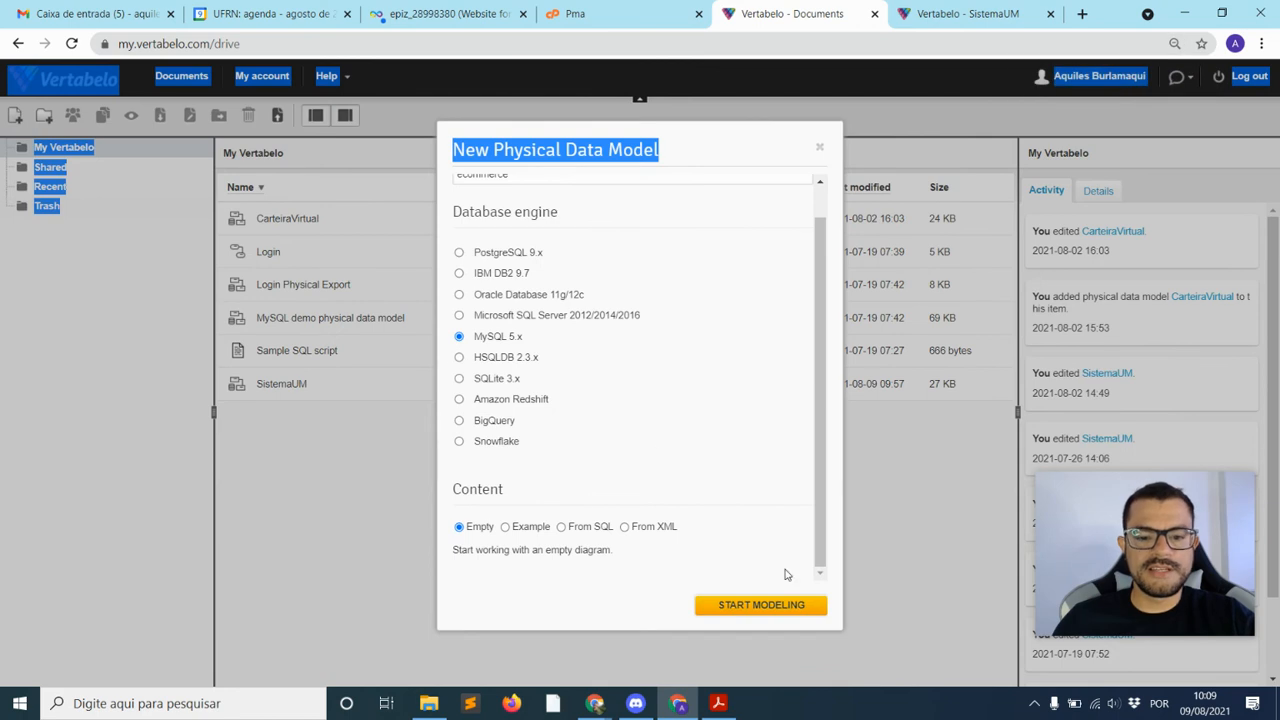
click(741, 607)
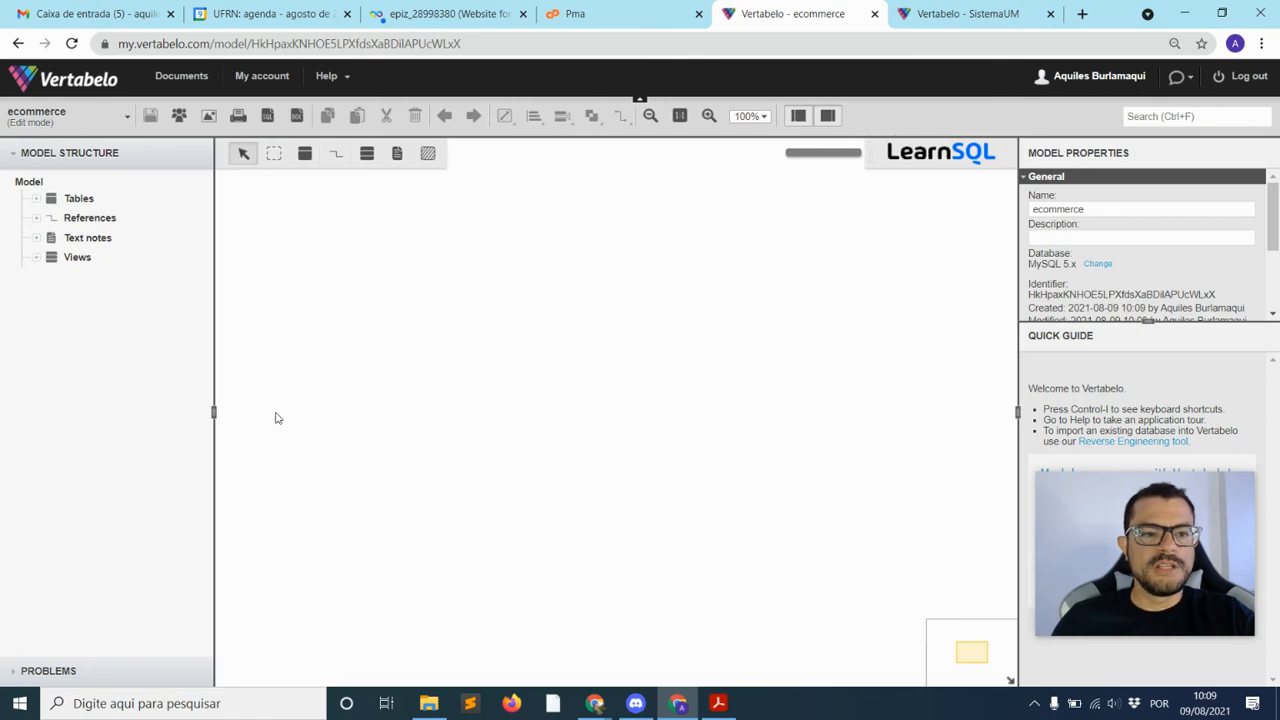
Place a new table on the ecommerce diagram, name it usuario, and show its properties
click(304, 154)
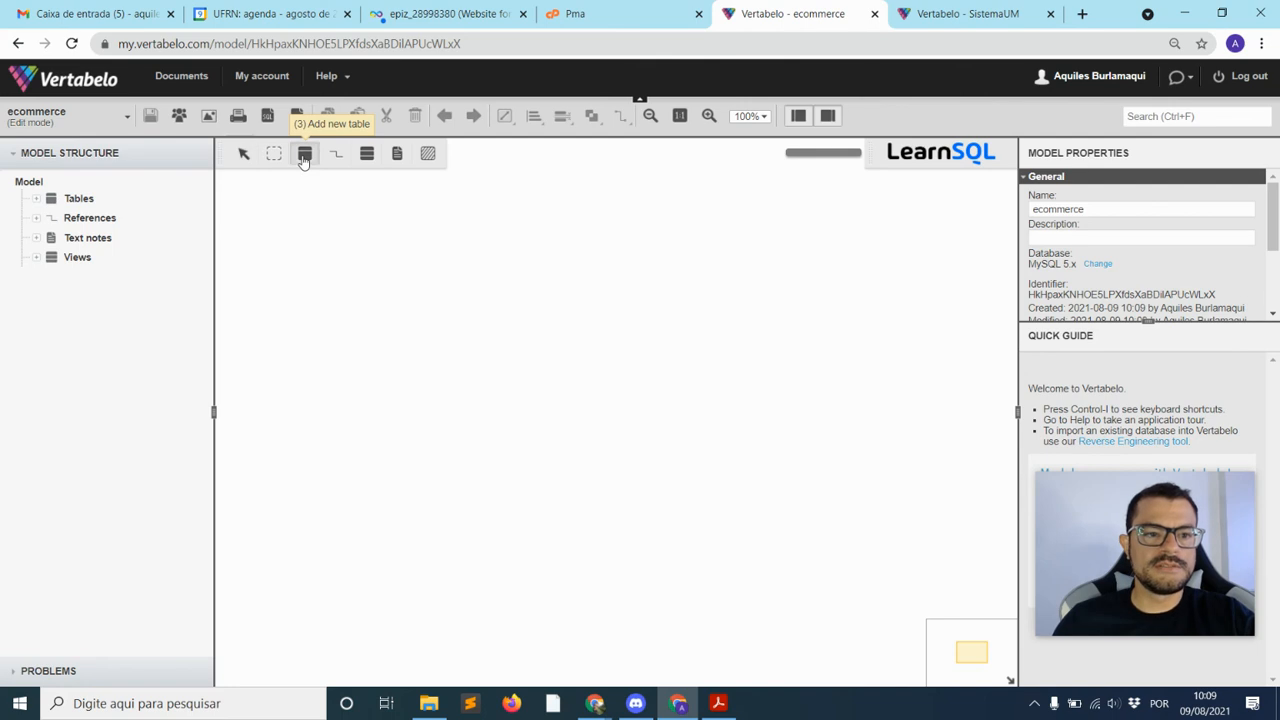
click(497, 270)
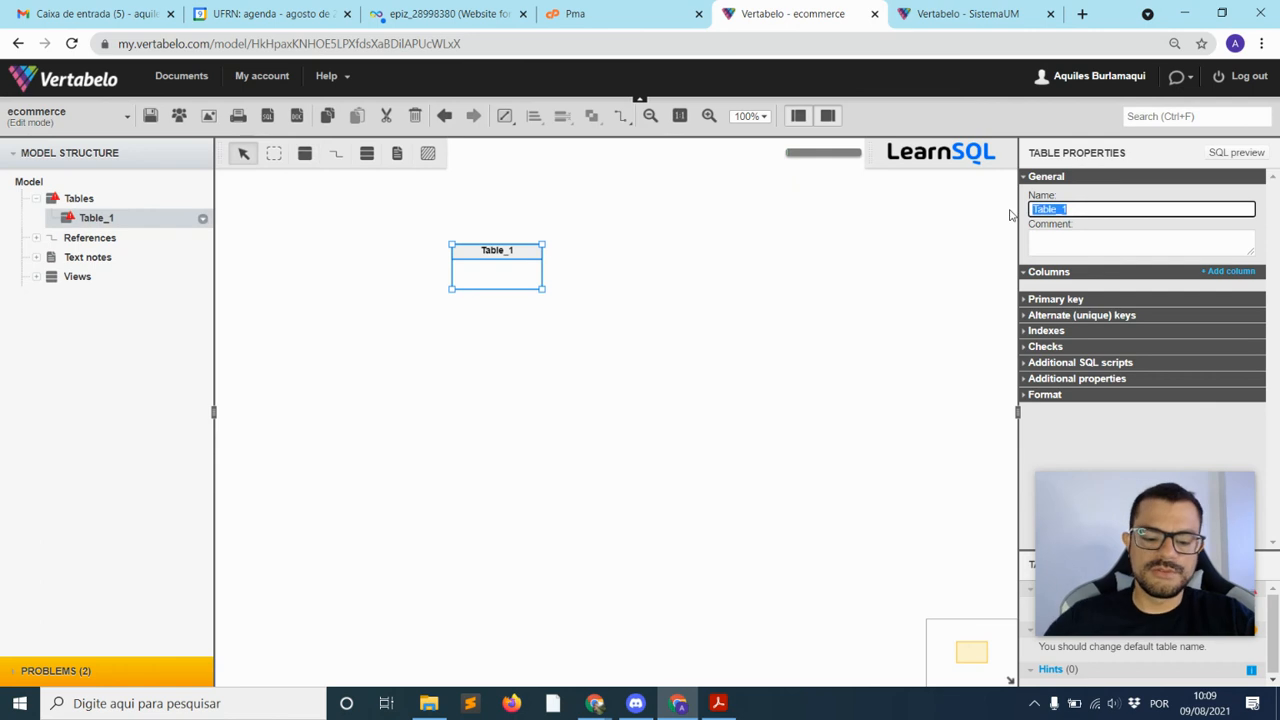
text(usuario)
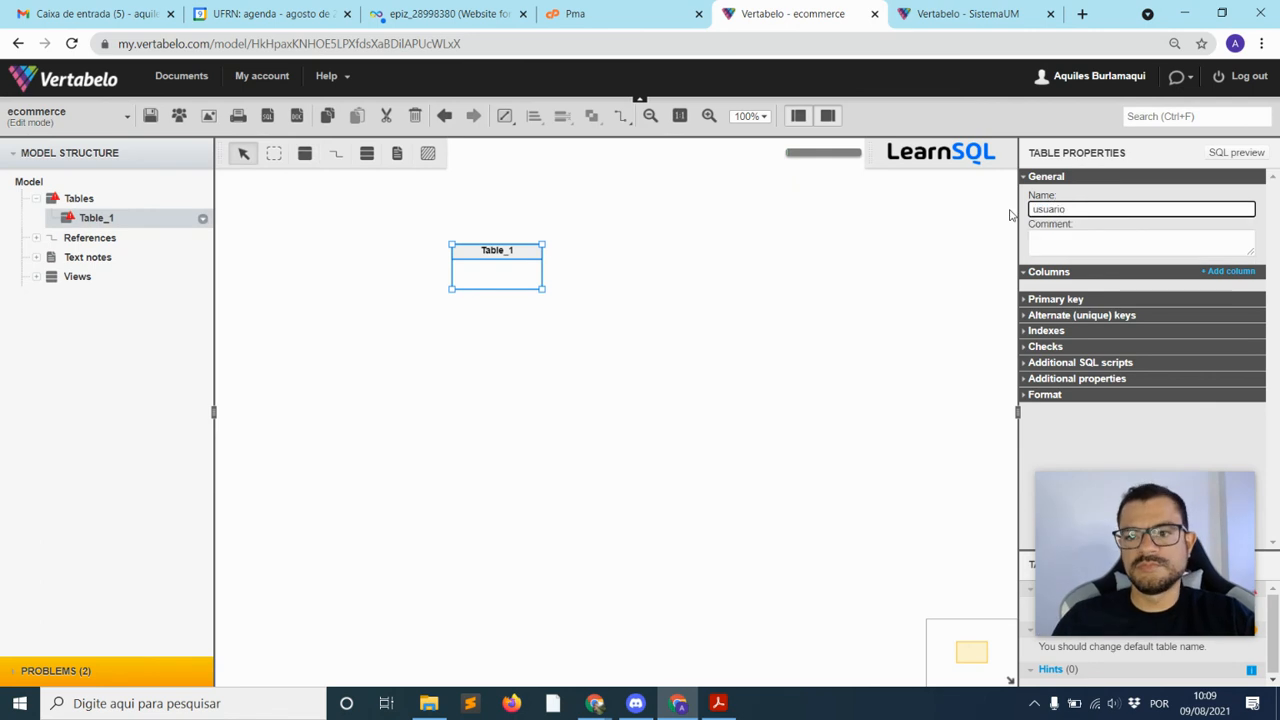
click(943, 288)
click(481, 263)
click(572, 315)
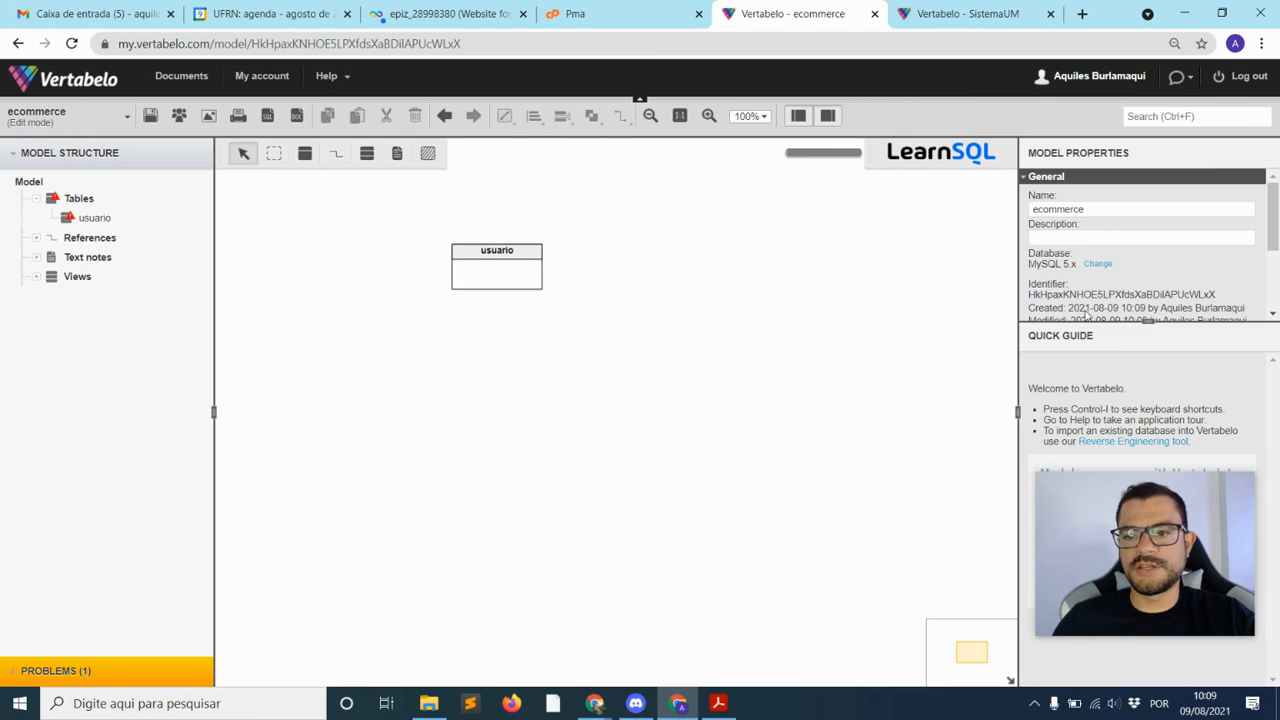
drag(1135, 548, 895, 598)
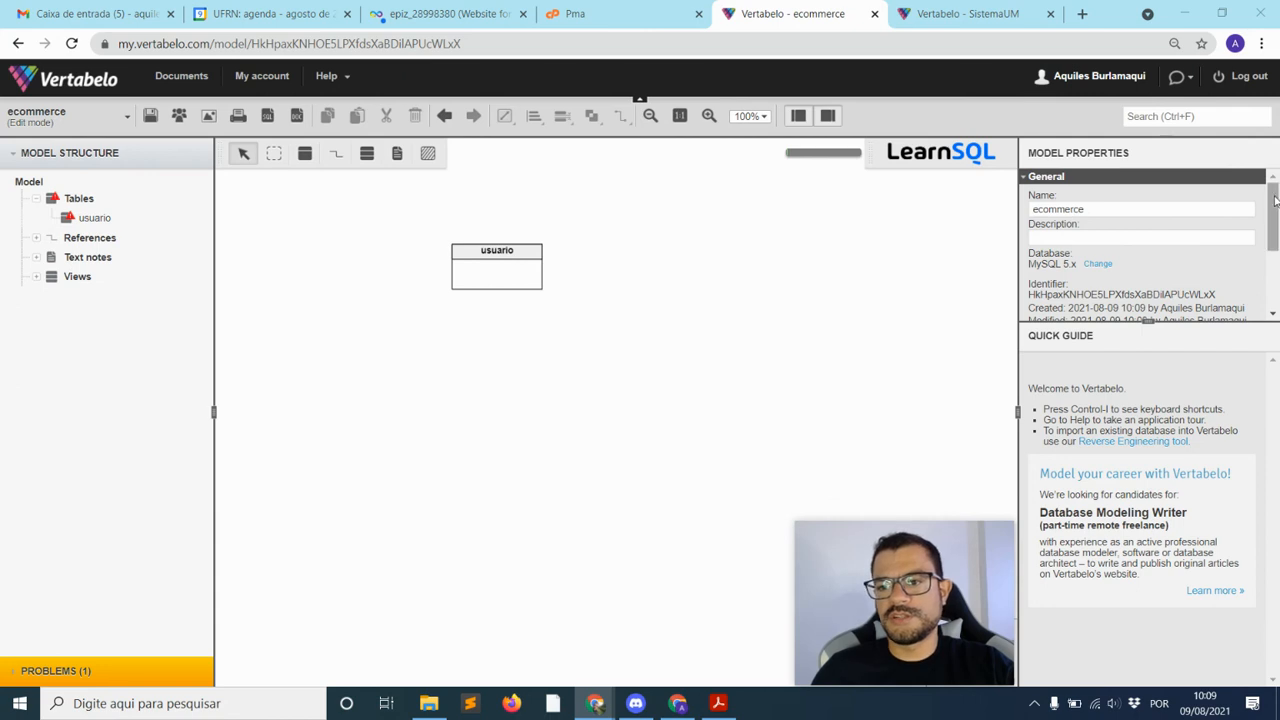
scroll(1160, 275, down, 3)
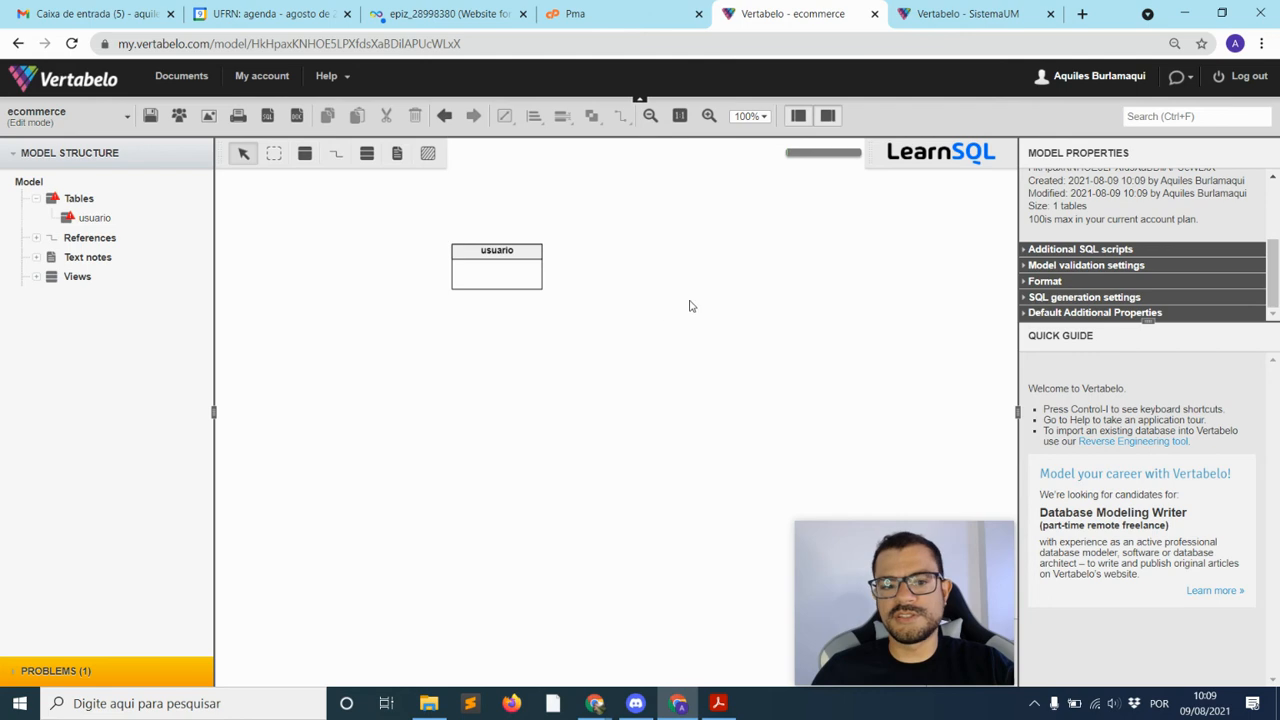
click(488, 283)
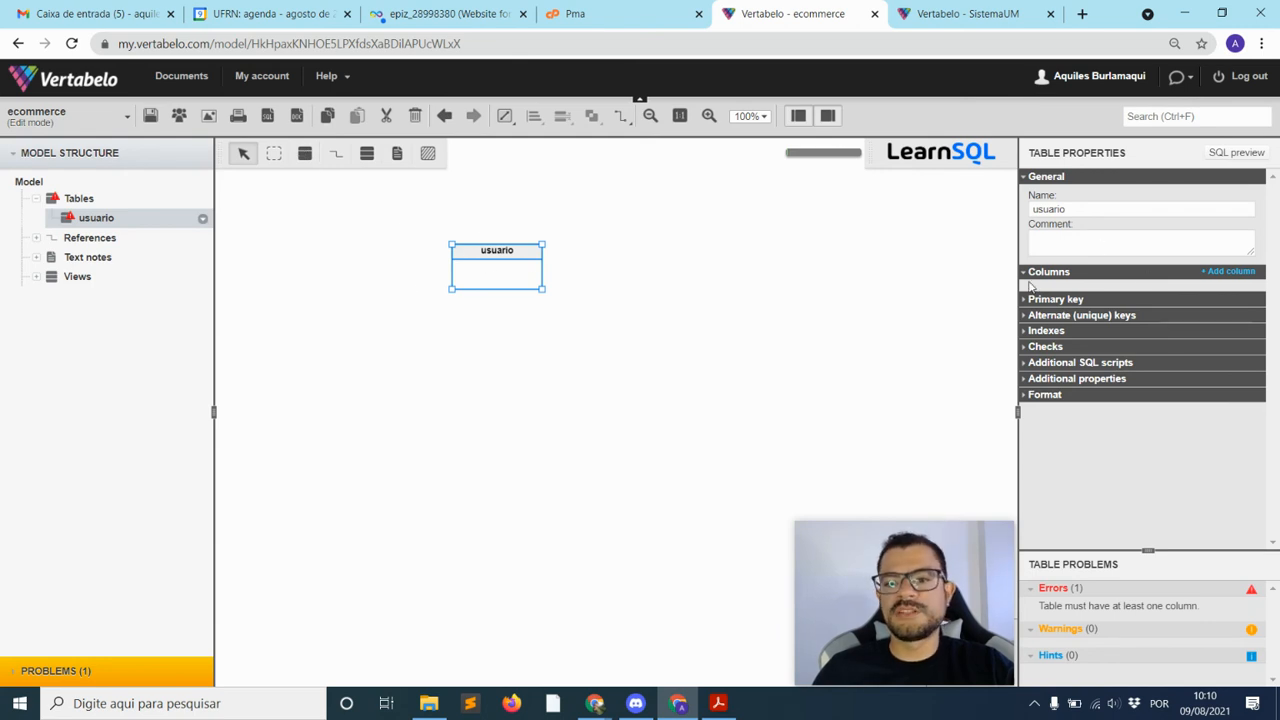
Add a first column named id to usuario and mark it as the primary key
click(1230, 273)
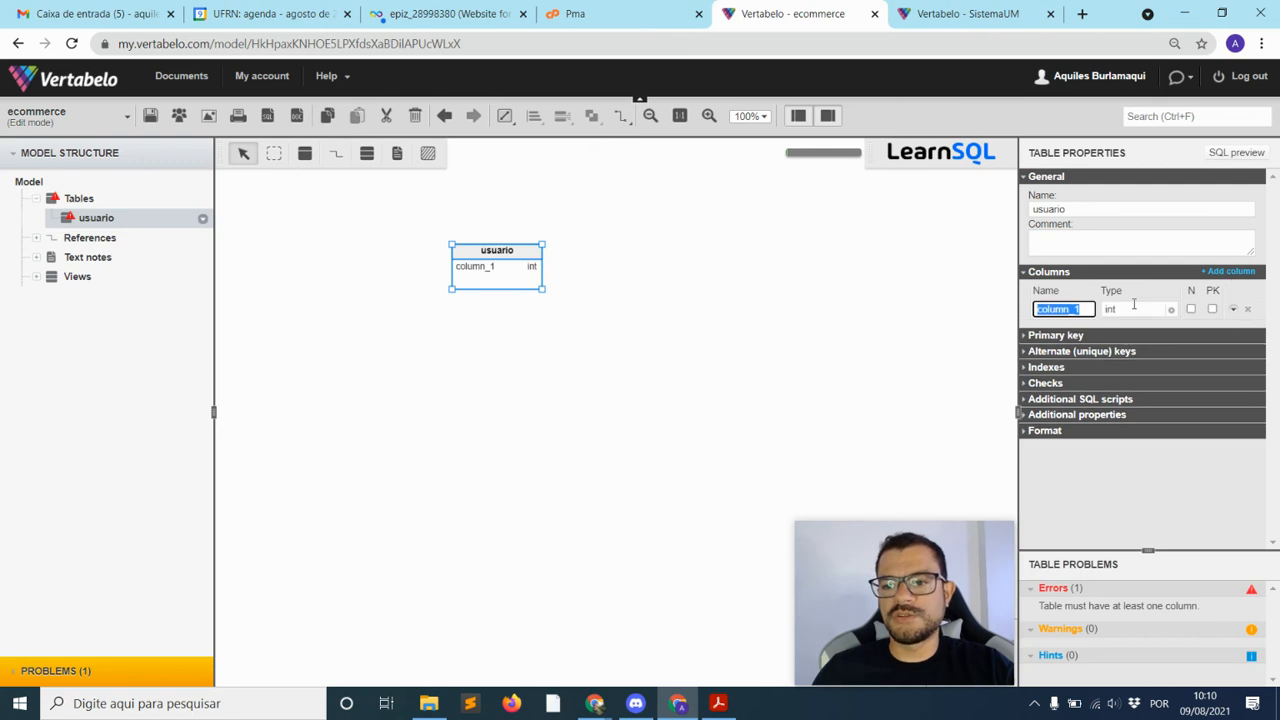
text(id)
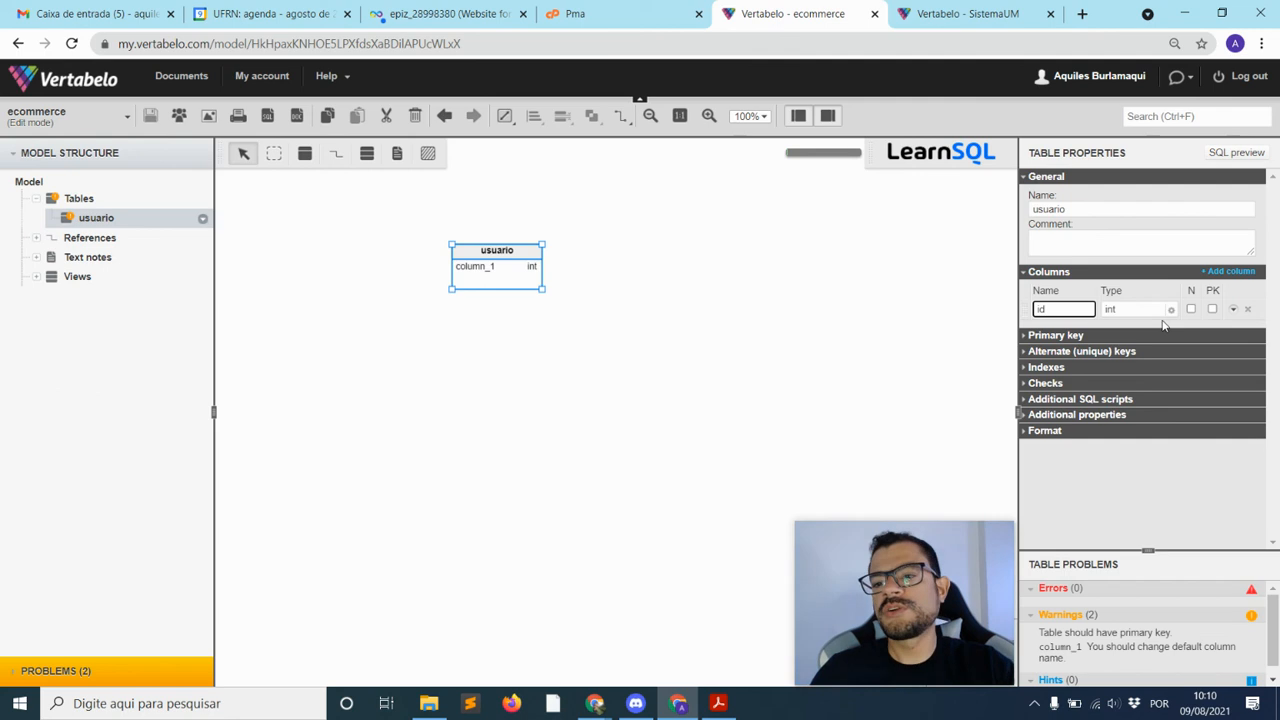
click(1150, 323)
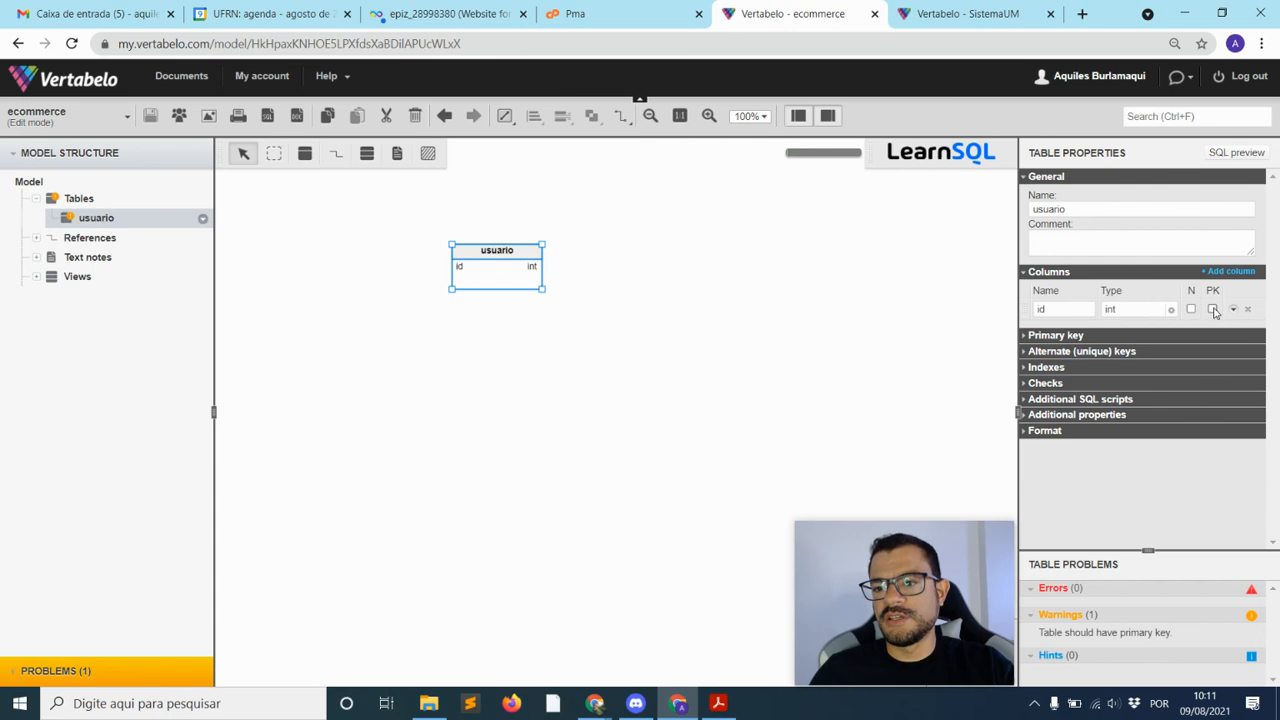
click(1212, 310)
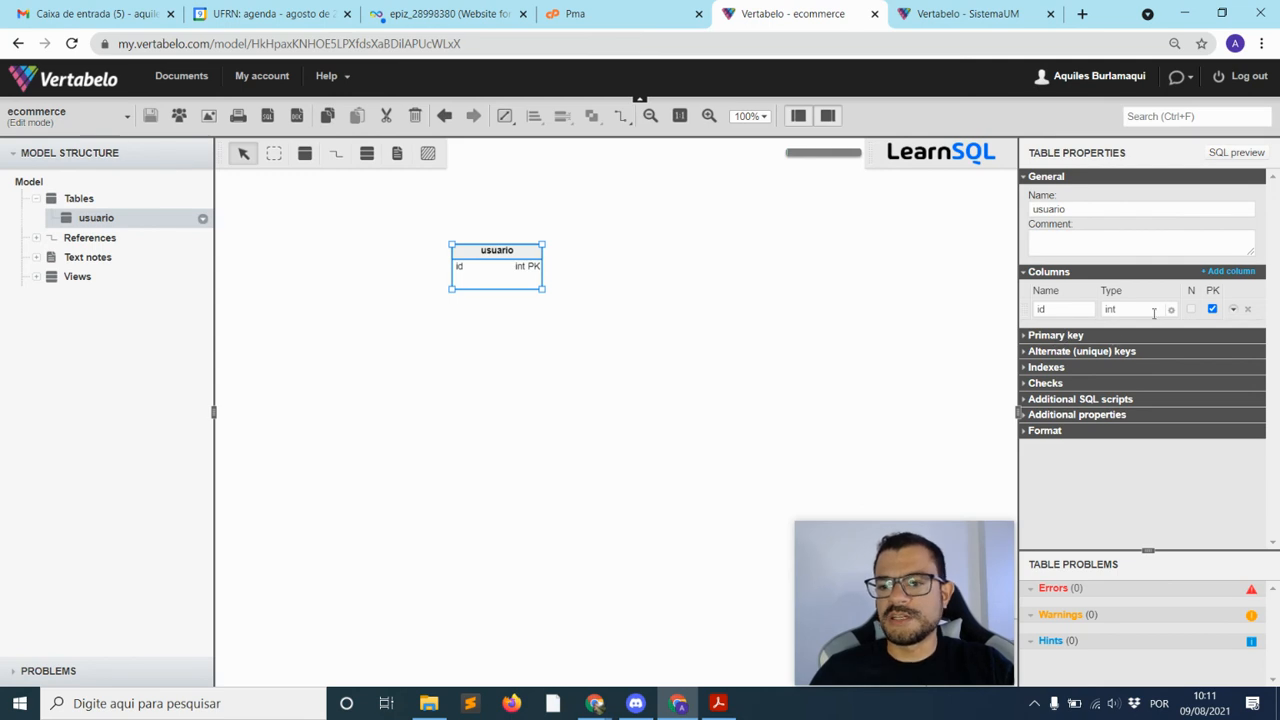
click(1062, 339)
click(1062, 340)
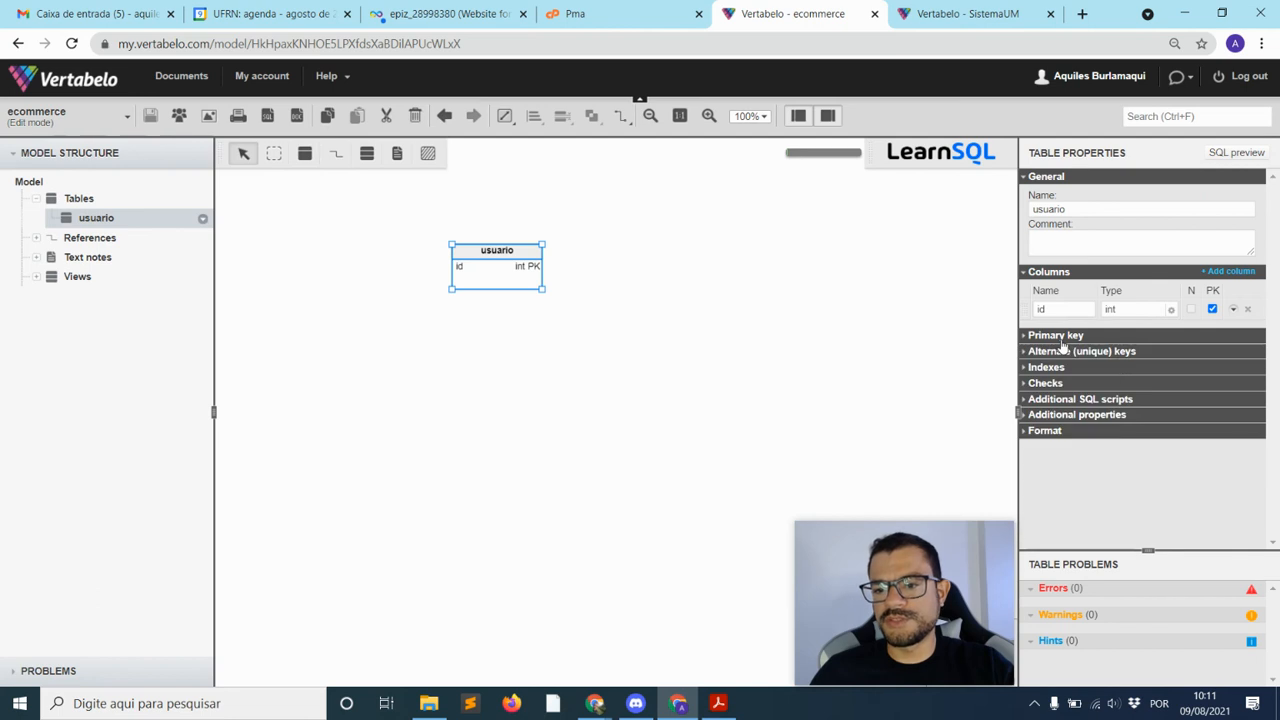
Add a password column to usuario with type varchar(40)
click(1227, 272)
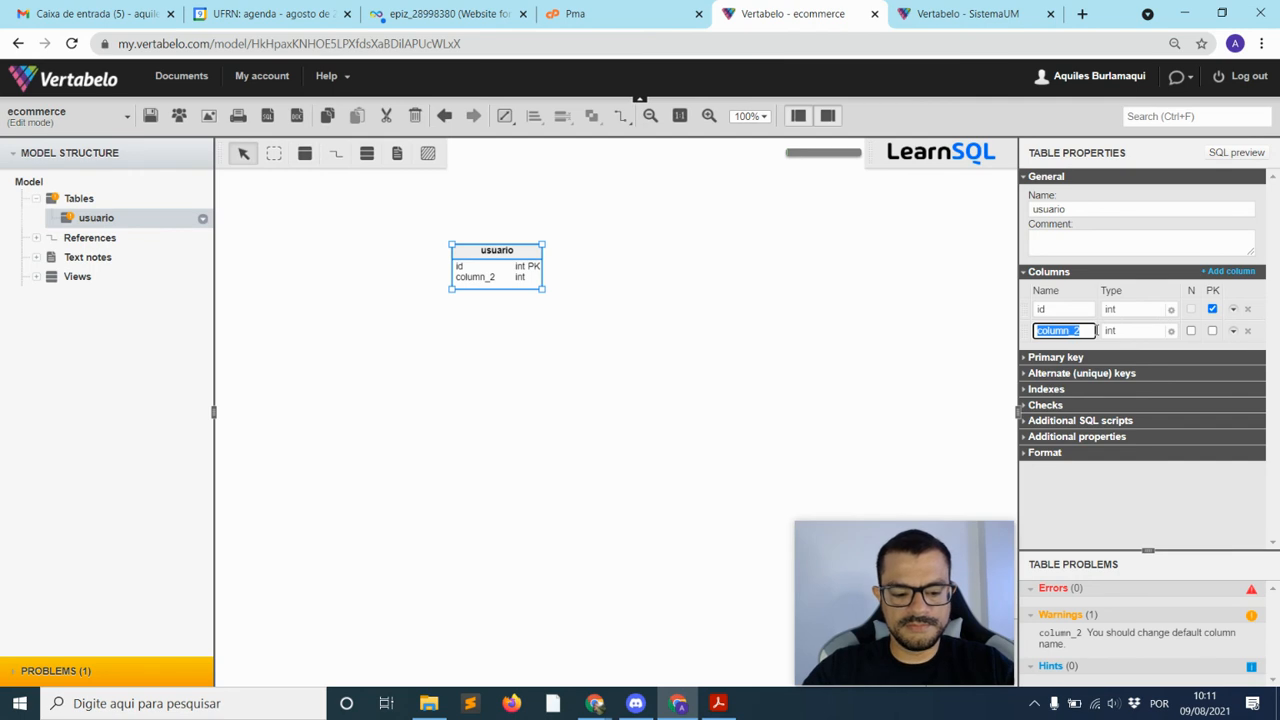
text(password)
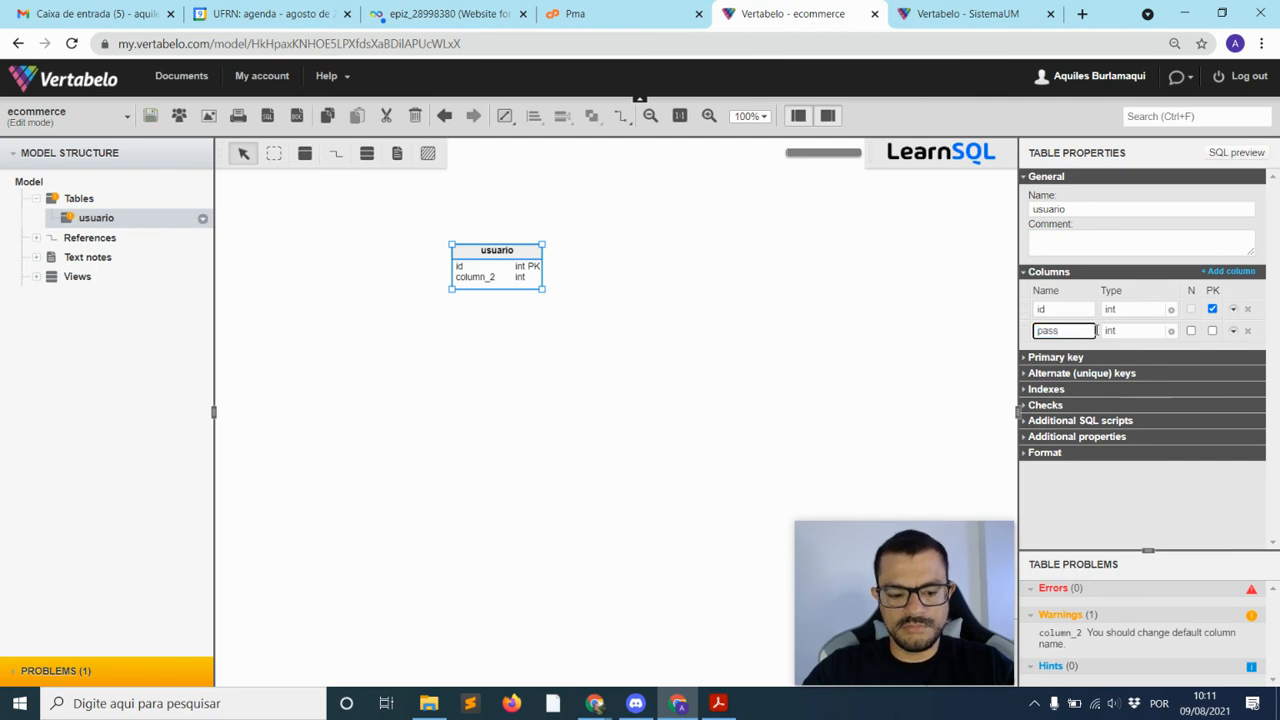
click(1167, 331)
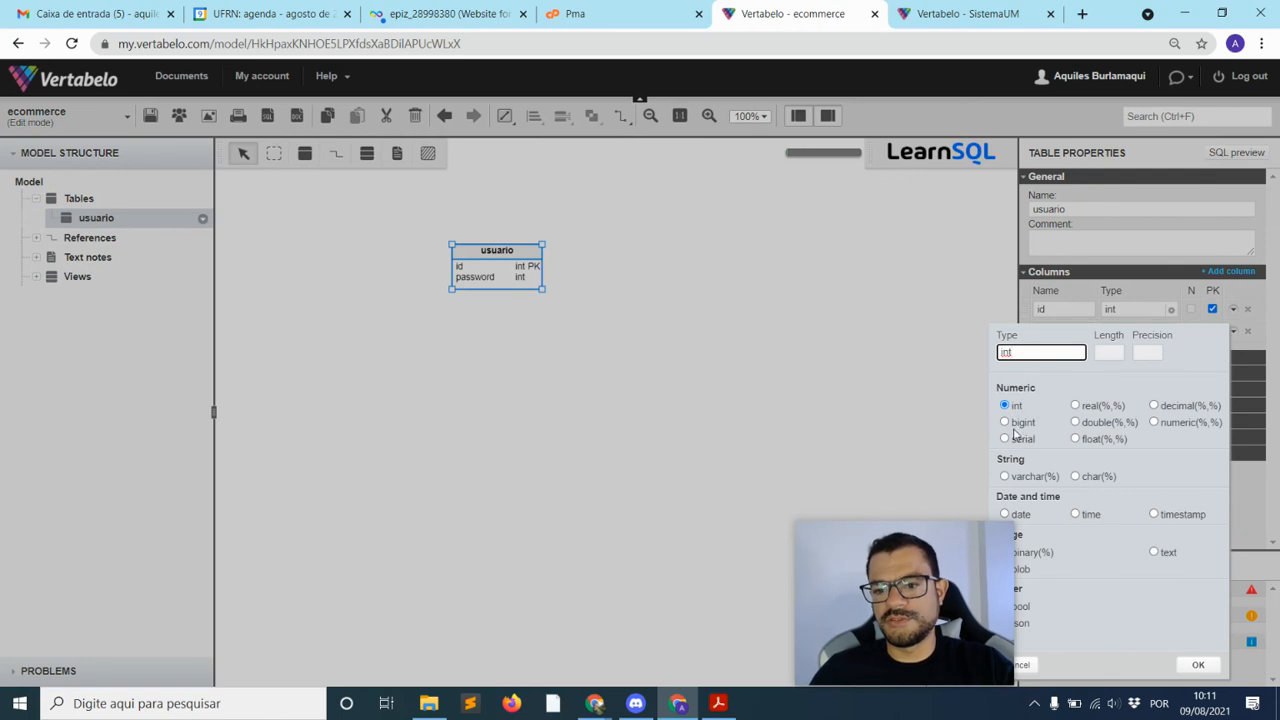
click(1036, 476)
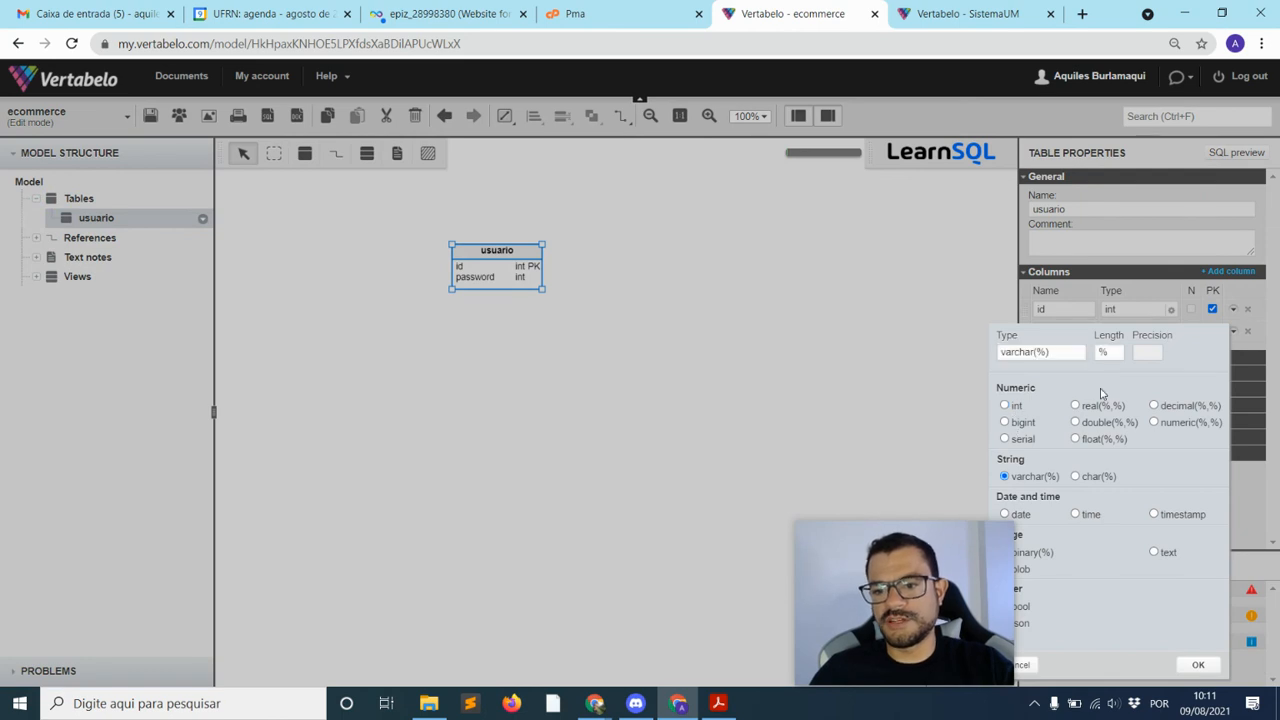
text(49)
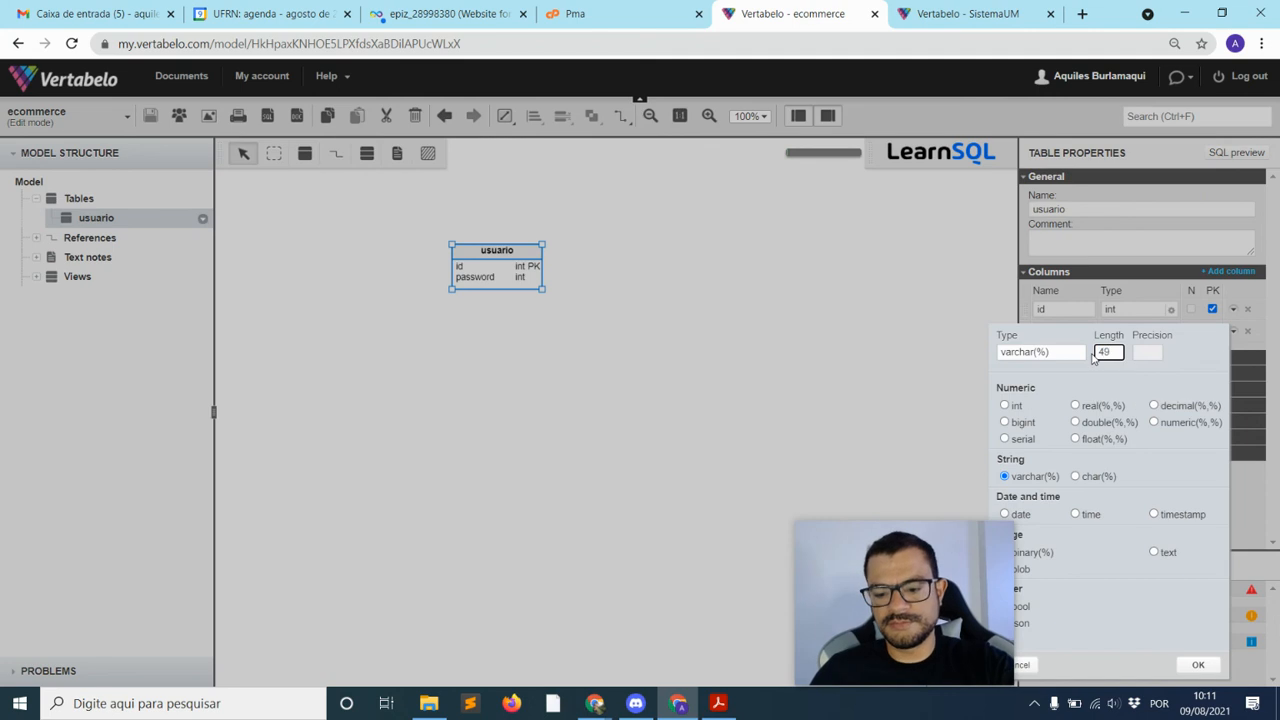
key(BackSpace)
text(0)
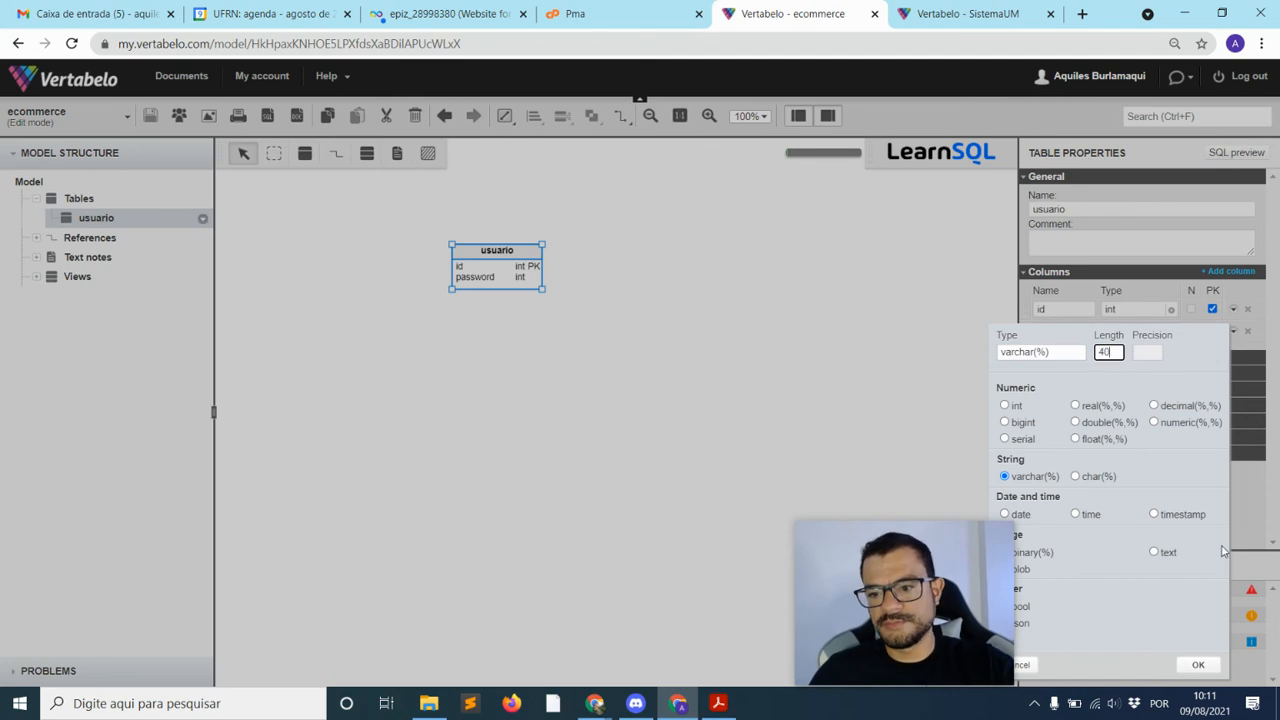
drag(940, 597, 125, 590)
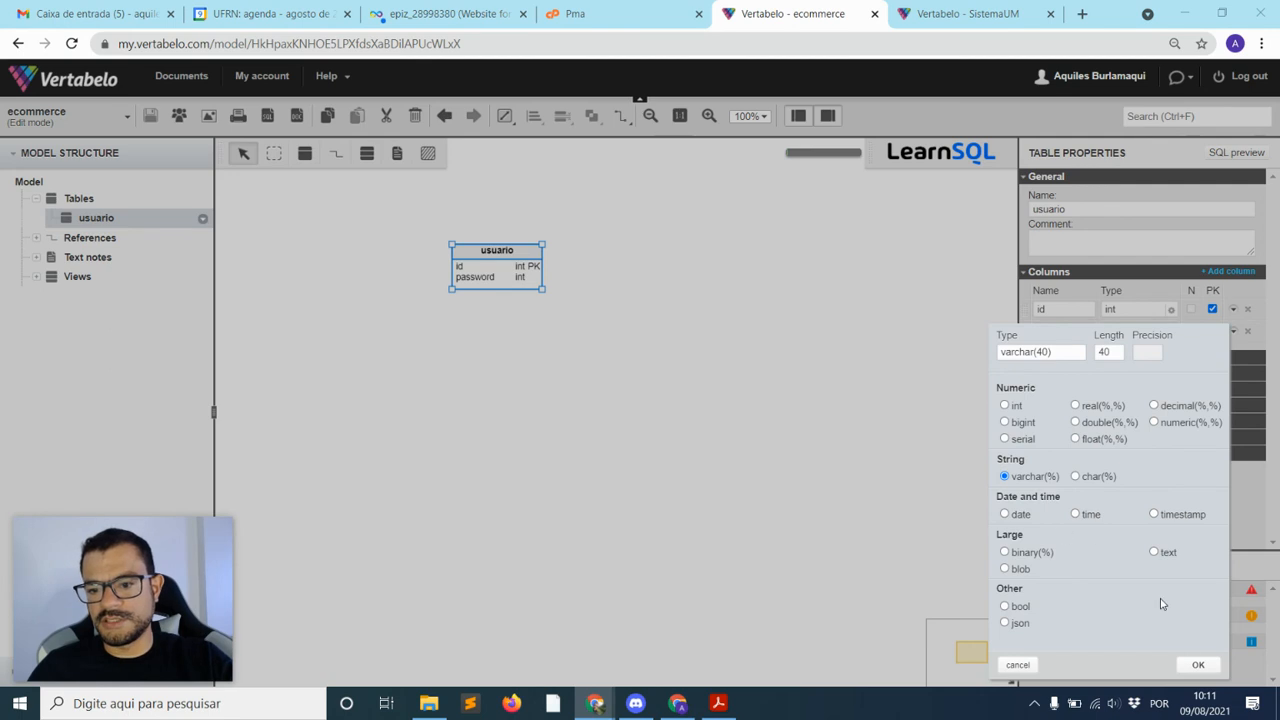
click(1197, 666)
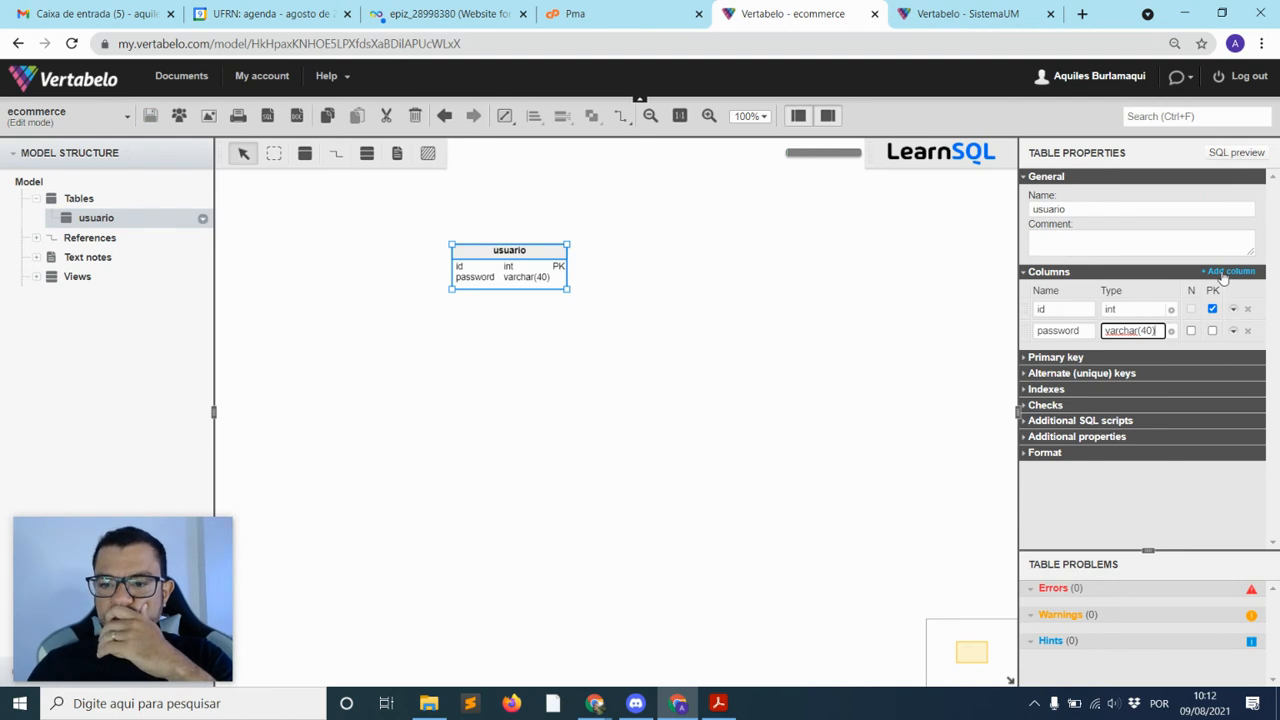
click(1222, 274)
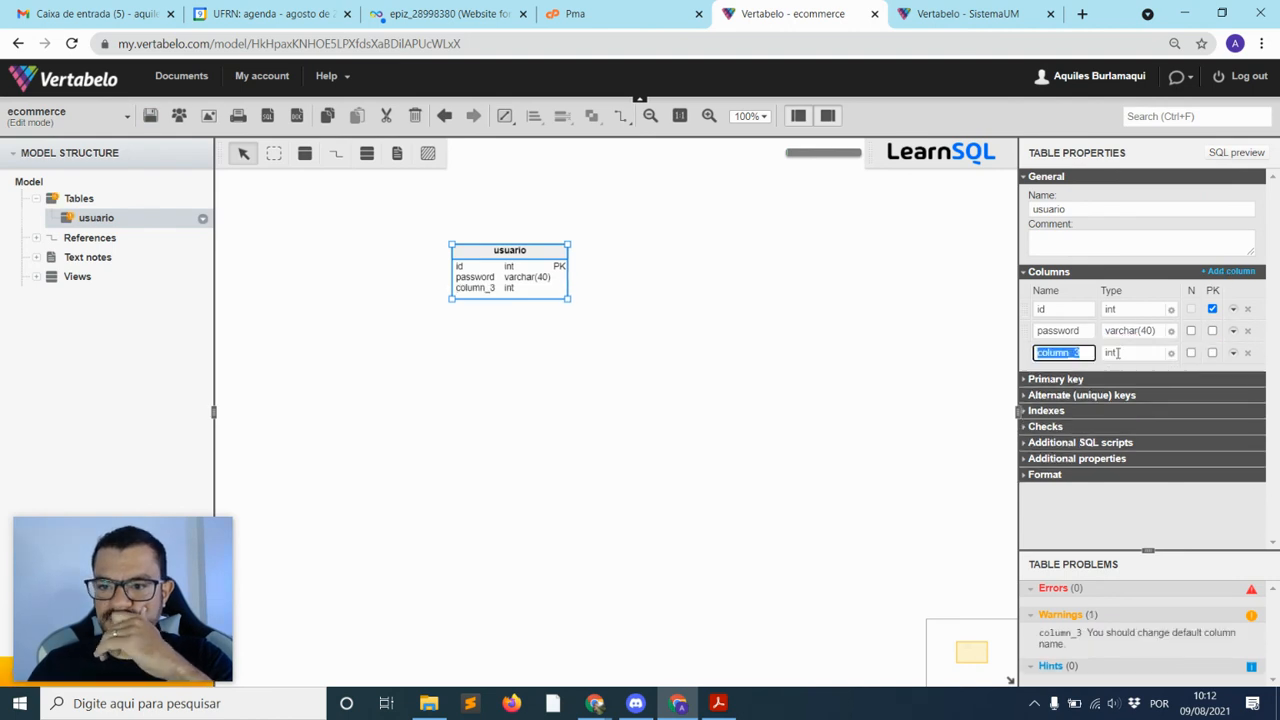
Name the third usuario column email and set its type to varchar(40)
text(email)
click(1165, 350)
click(1005, 481)
drag(1113, 360, 1093, 362)
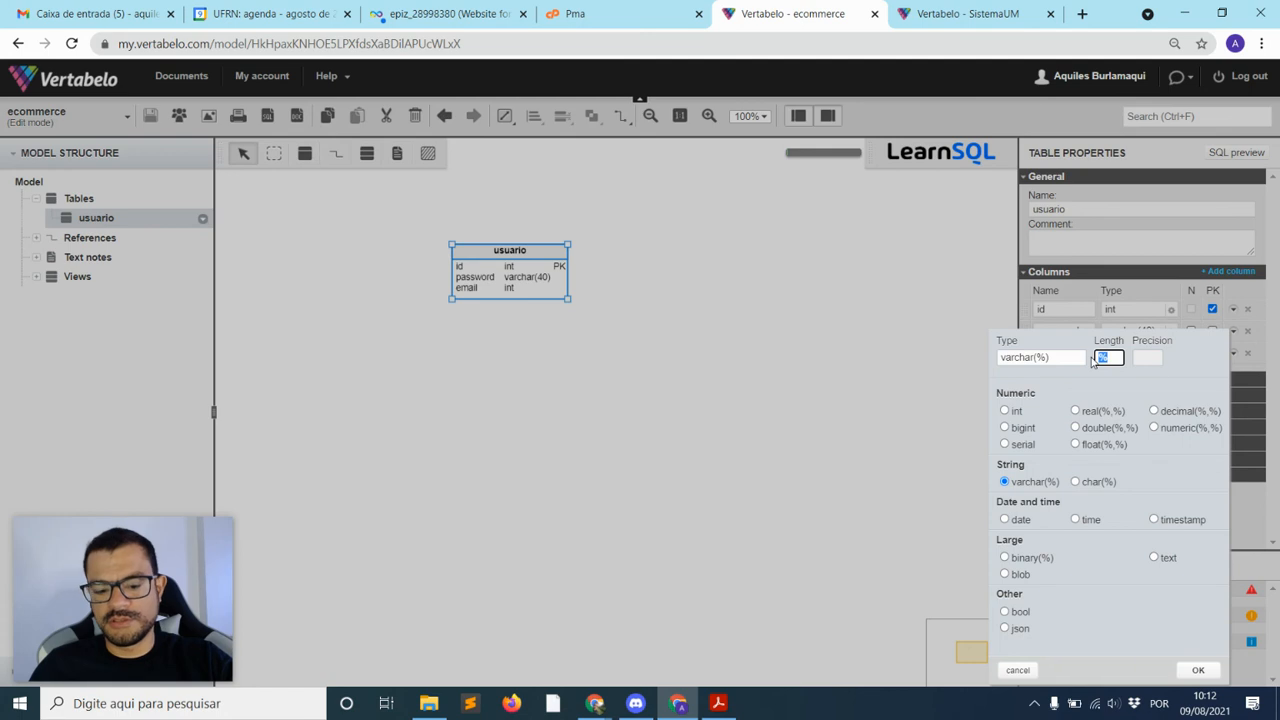
text(4)
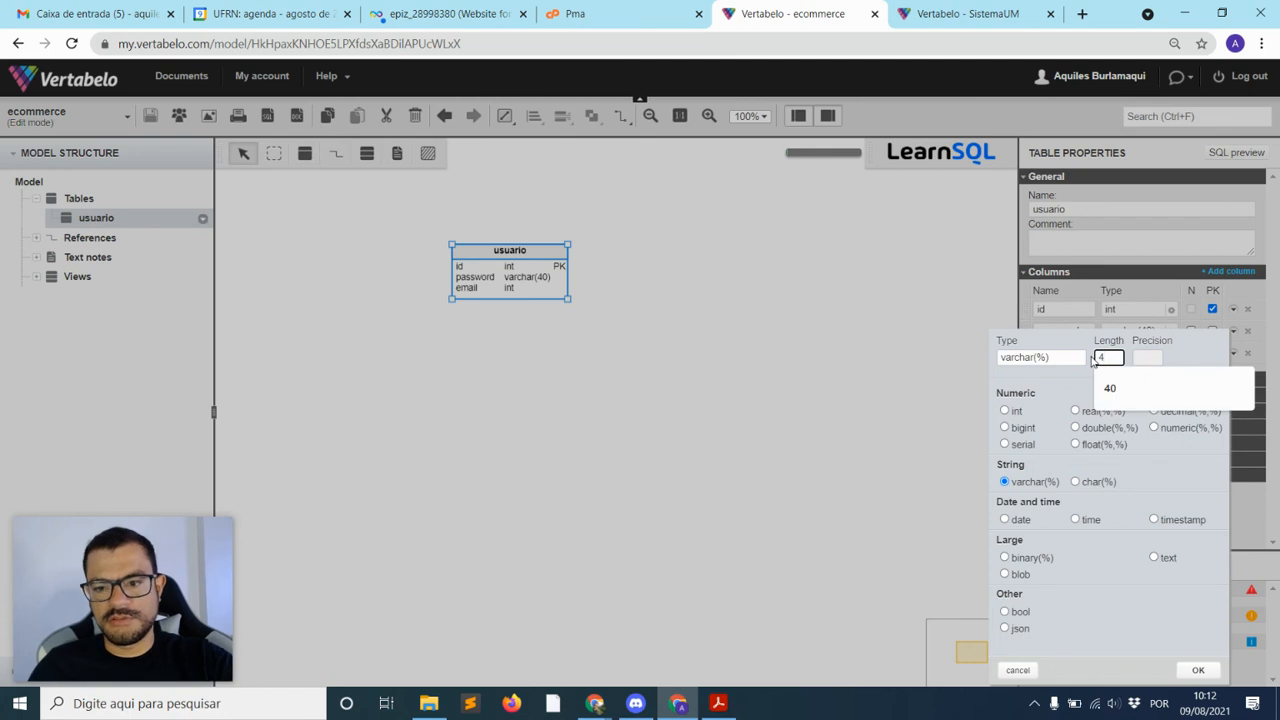
text(0)
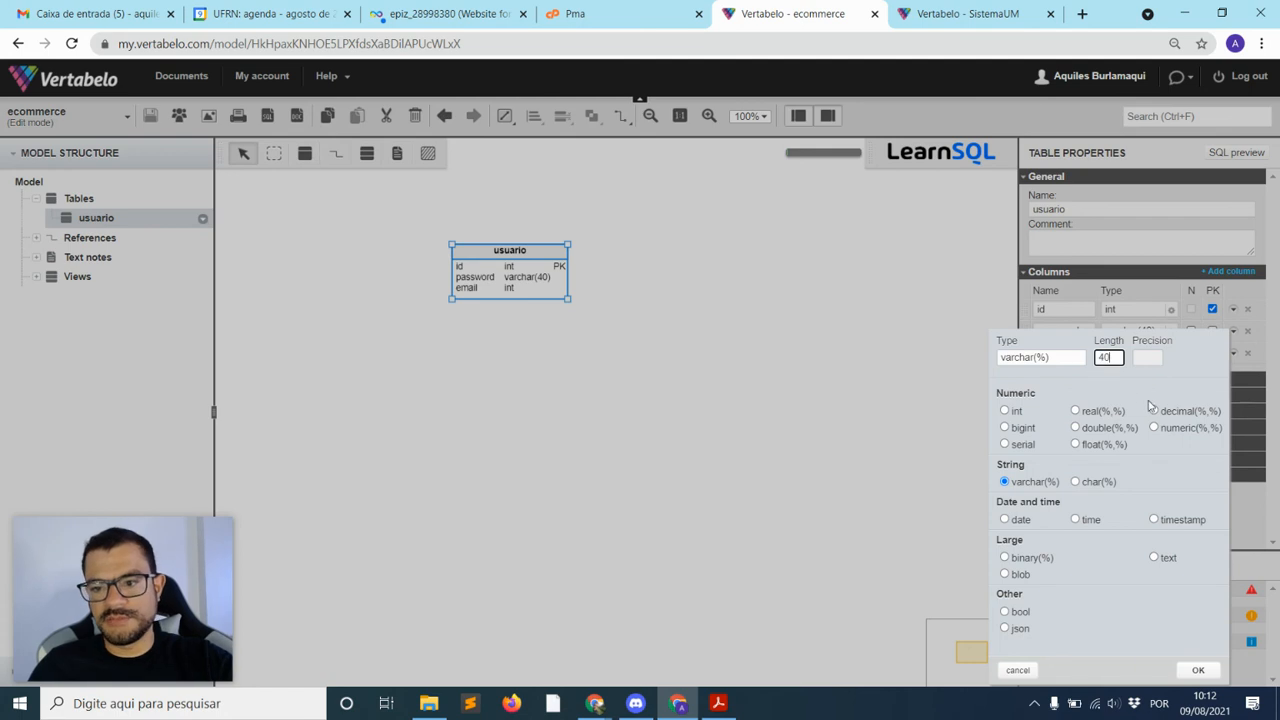
click(1197, 671)
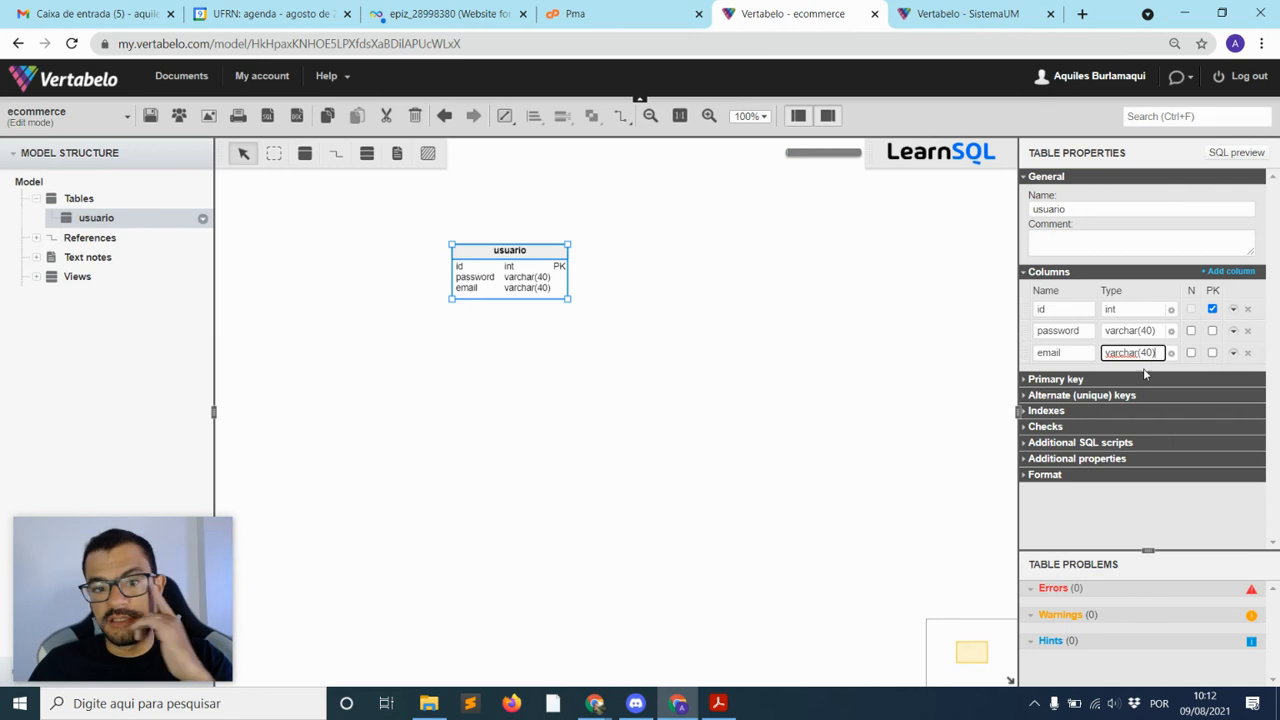
Nudge the usuario table slightly right and down on the diagram
click(675, 437)
click(505, 276)
click(608, 371)
drag(527, 278, 576, 288)
click(566, 373)
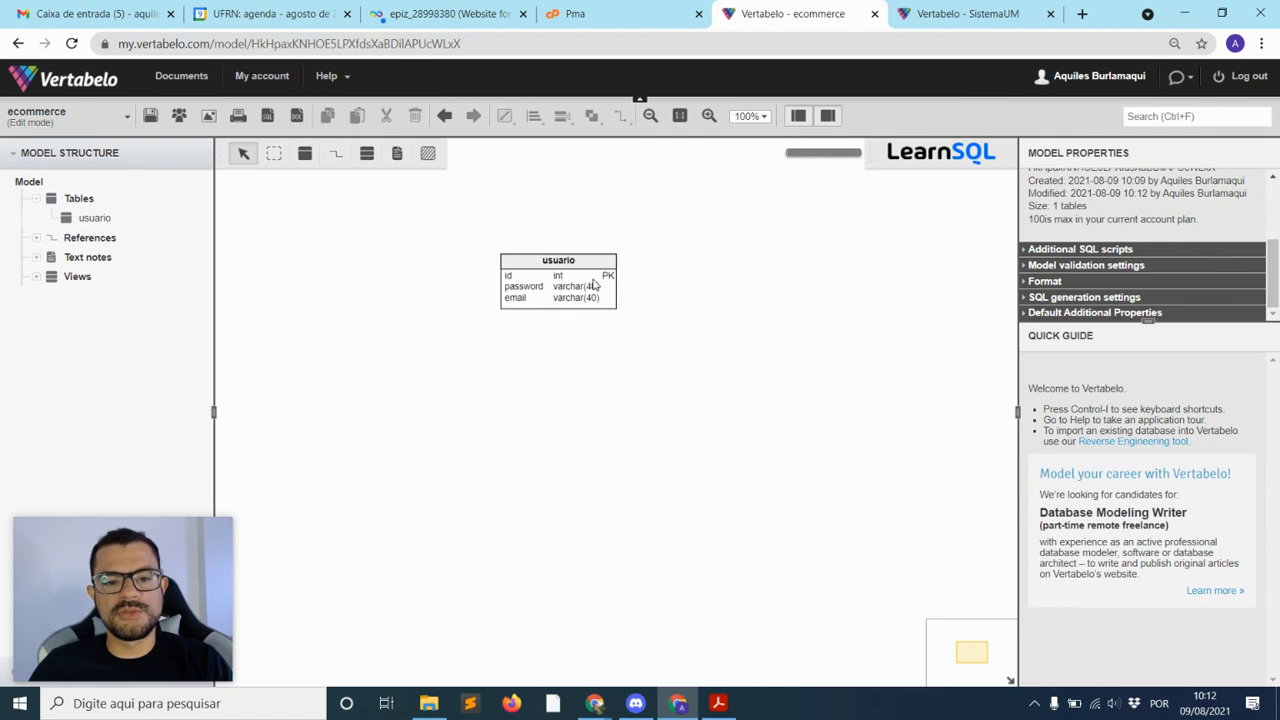
drag(557, 292, 557, 288)
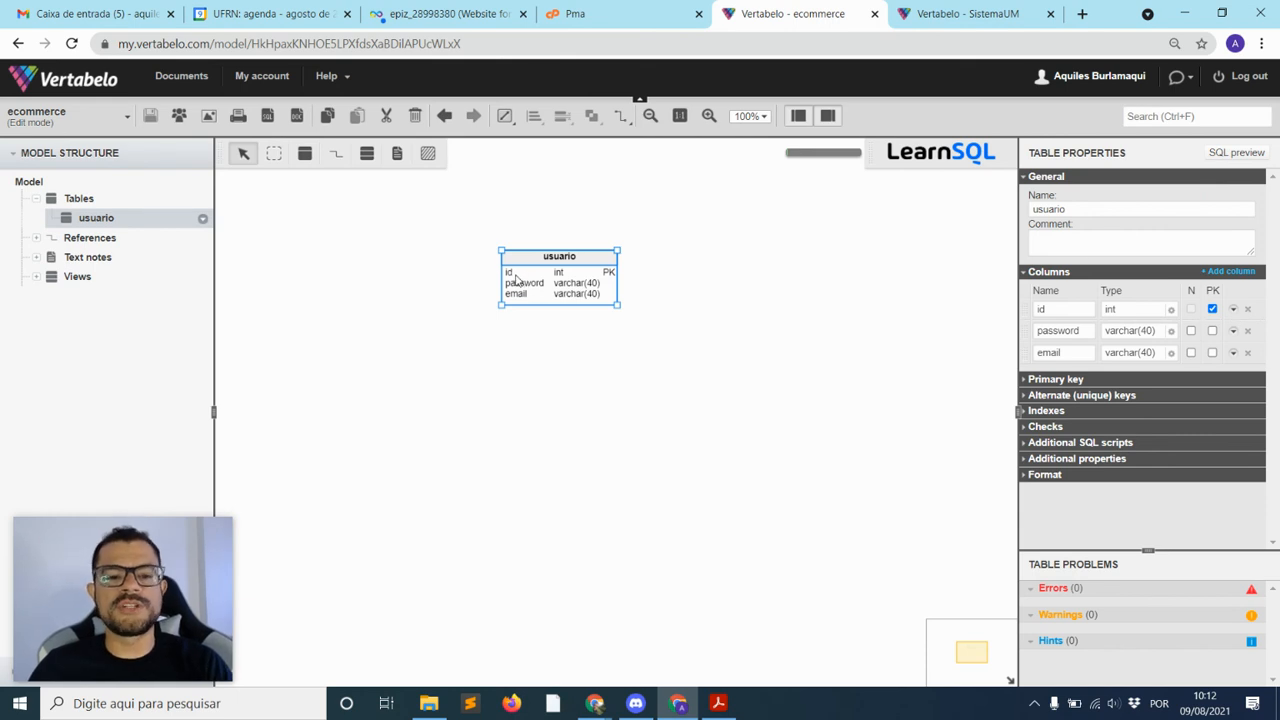
Enable auto increment on the usuario table's id column
click(669, 261)
click(563, 285)
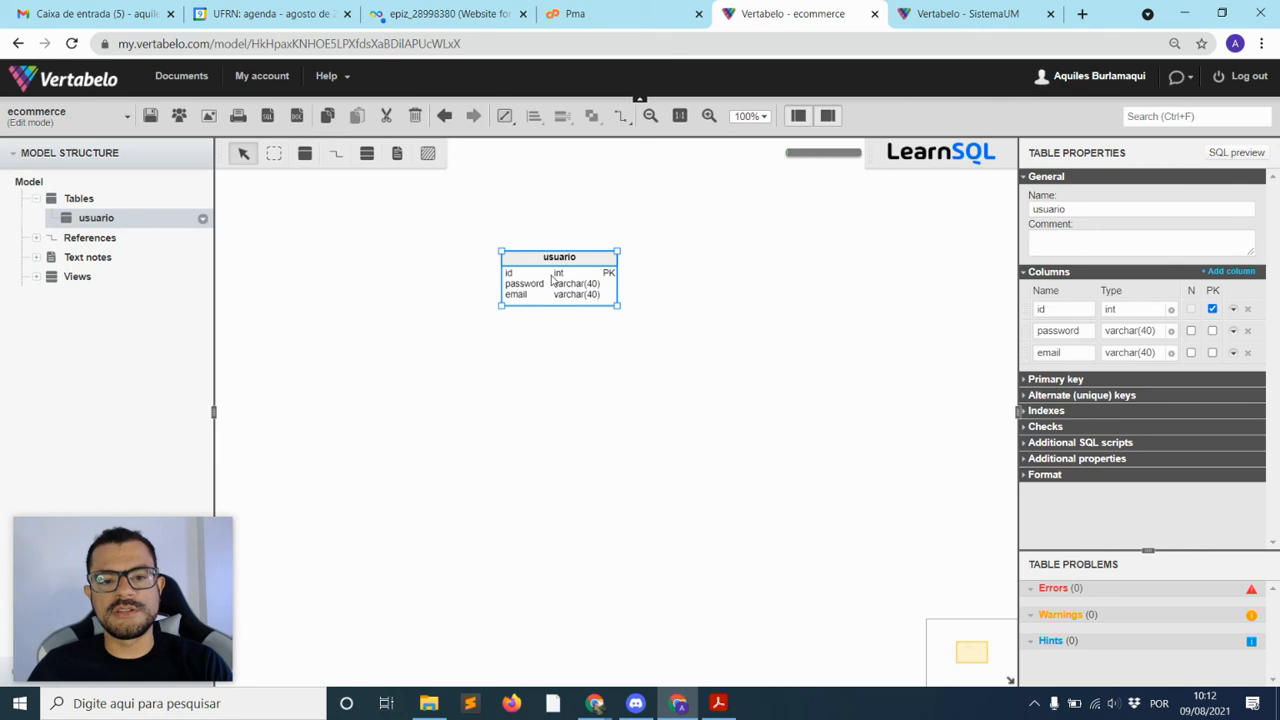
click(1233, 310)
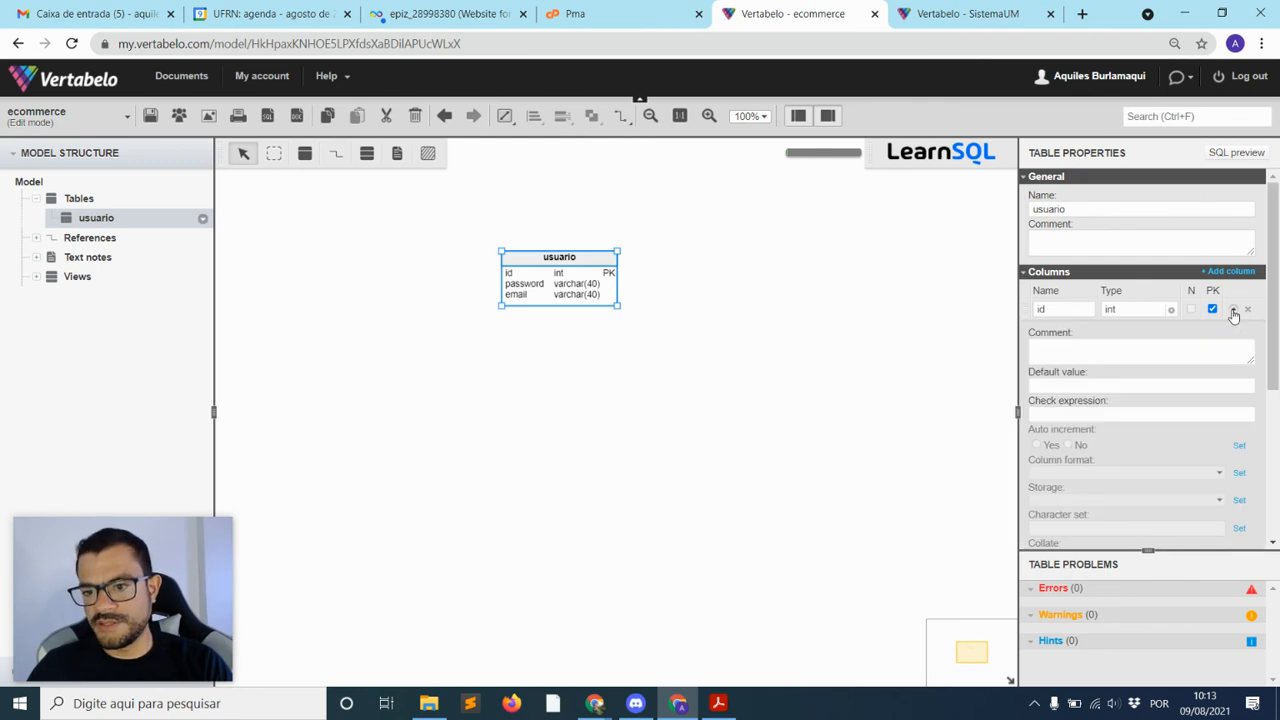
click(1239, 447)
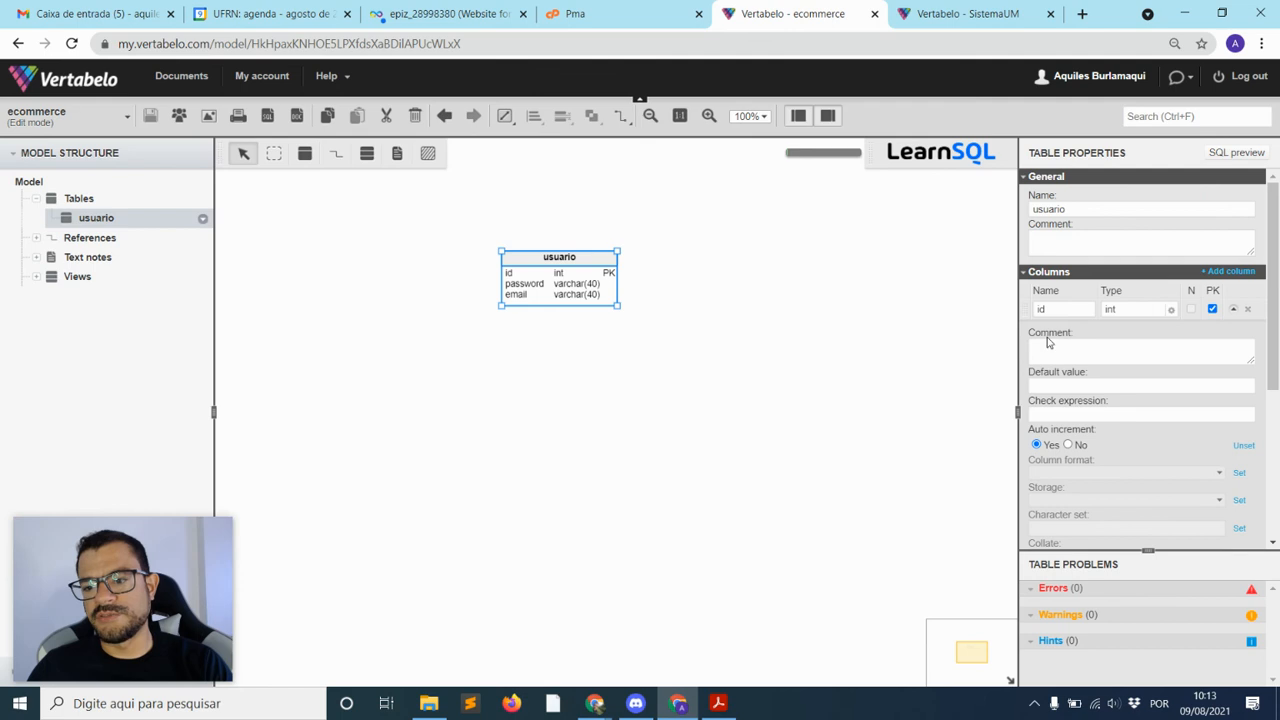
Show the PROBLEMS panel to confirm the model has no errors or warnings
click(843, 409)
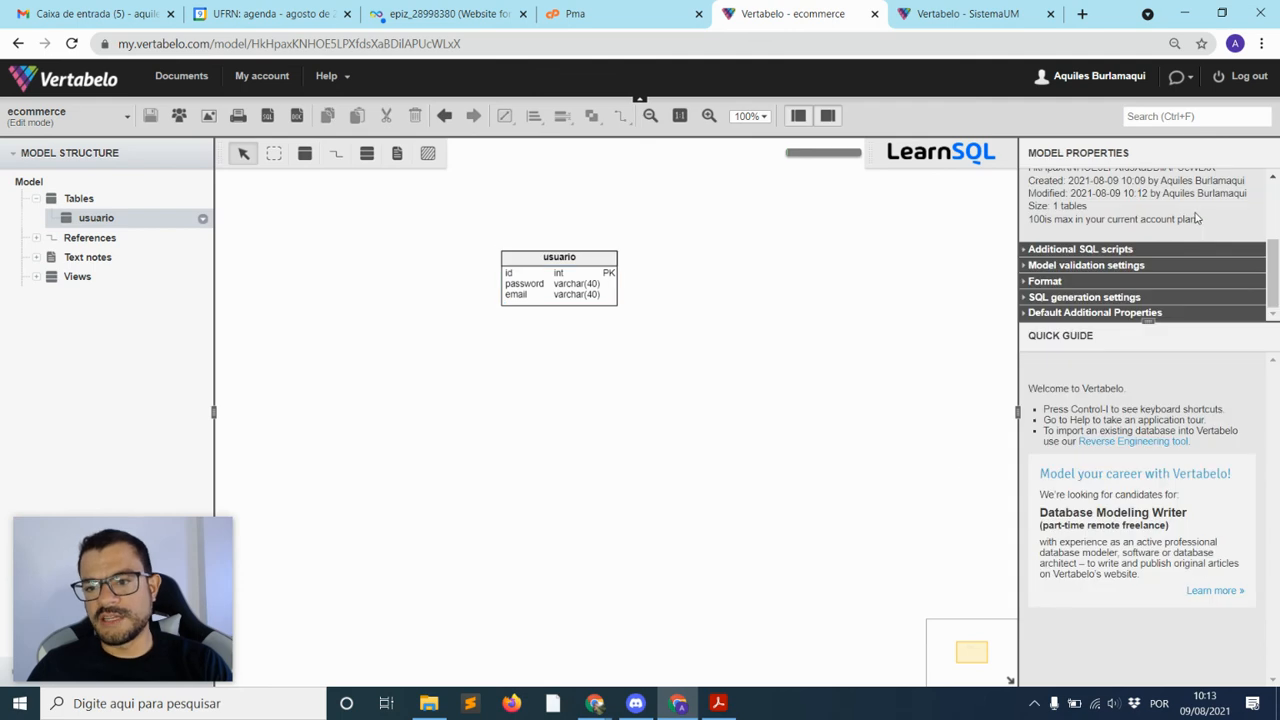
drag(160, 568, 407, 524)
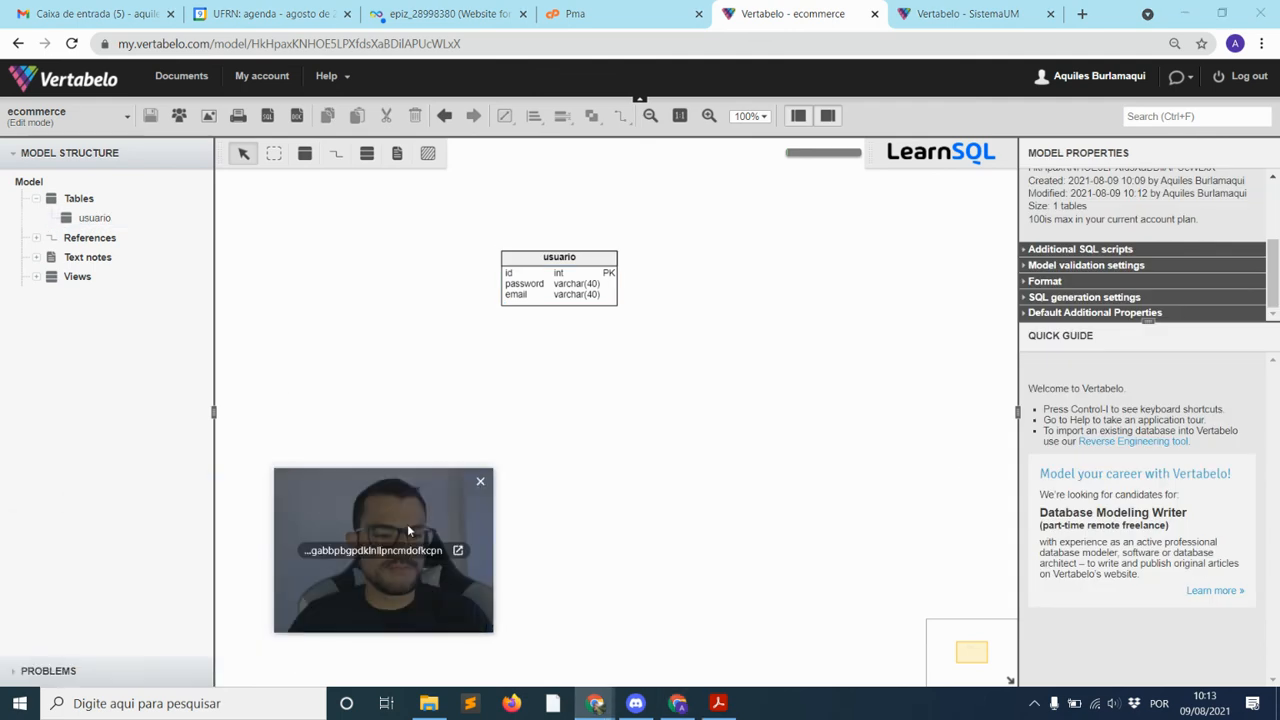
click(50, 671)
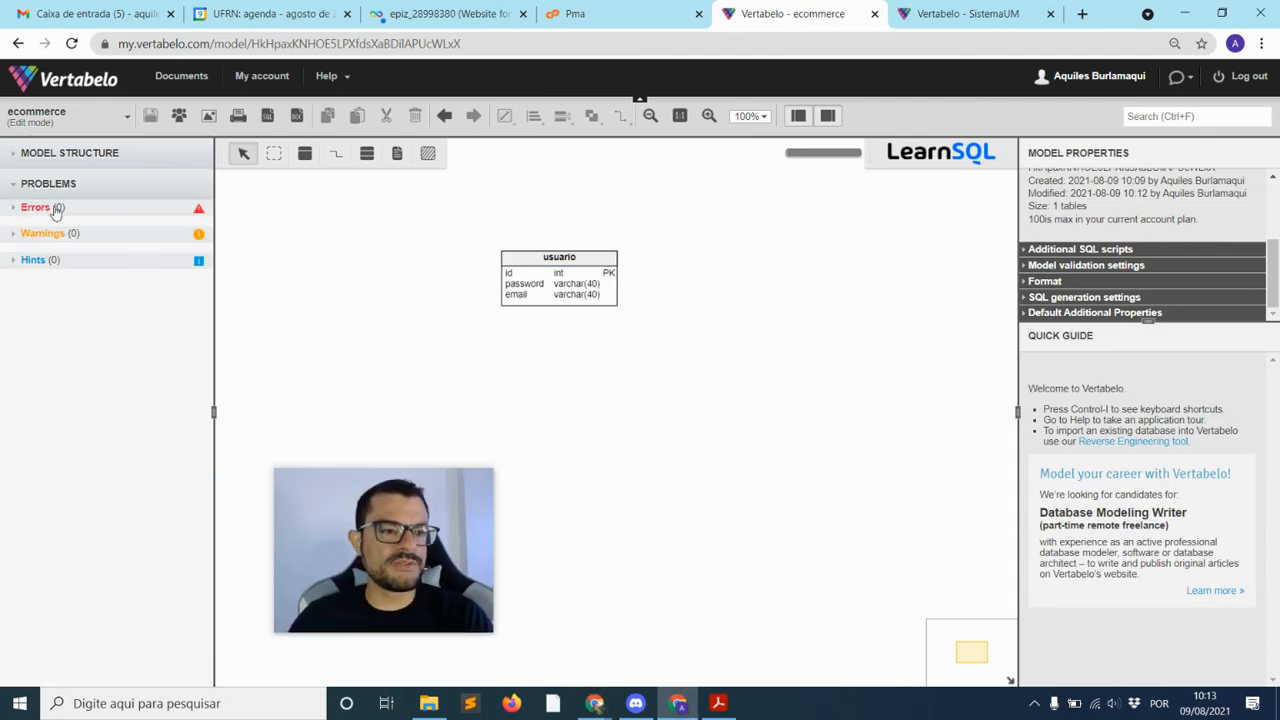
mouse_move(395, 537)
drag(395, 536, 332, 590)
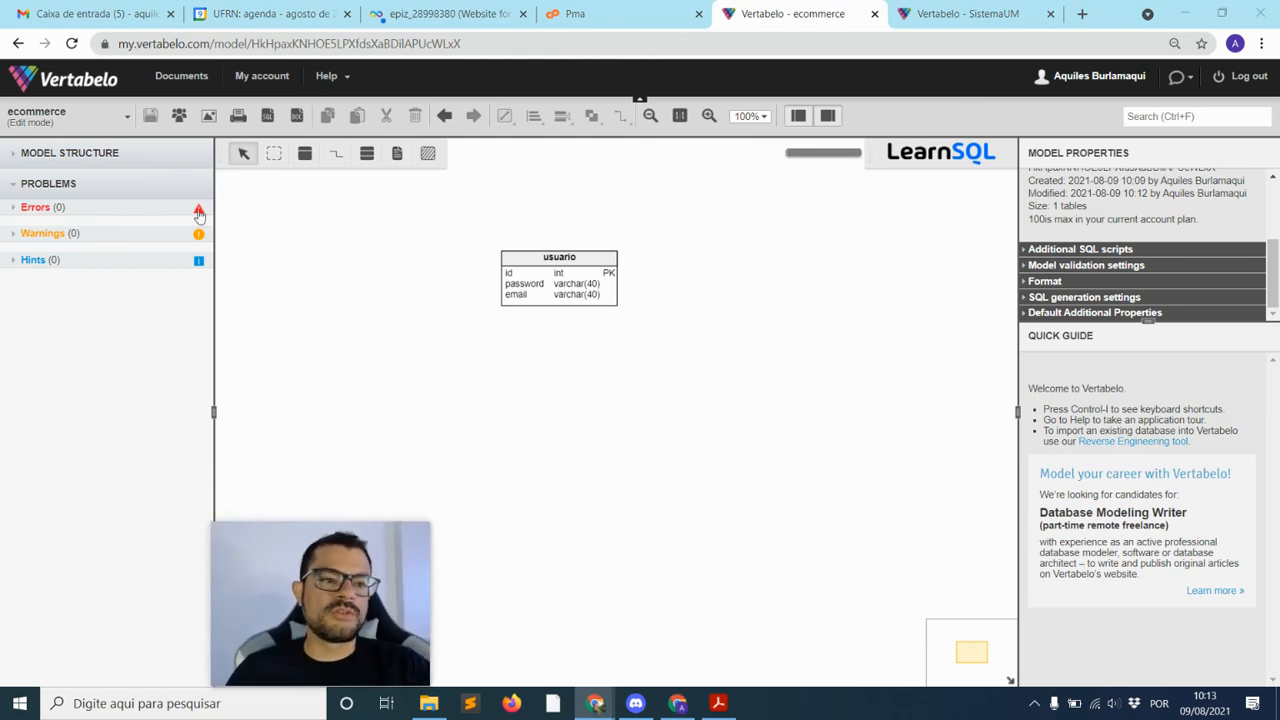
drag(578, 252, 611, 252)
click(698, 272)
click(743, 277)
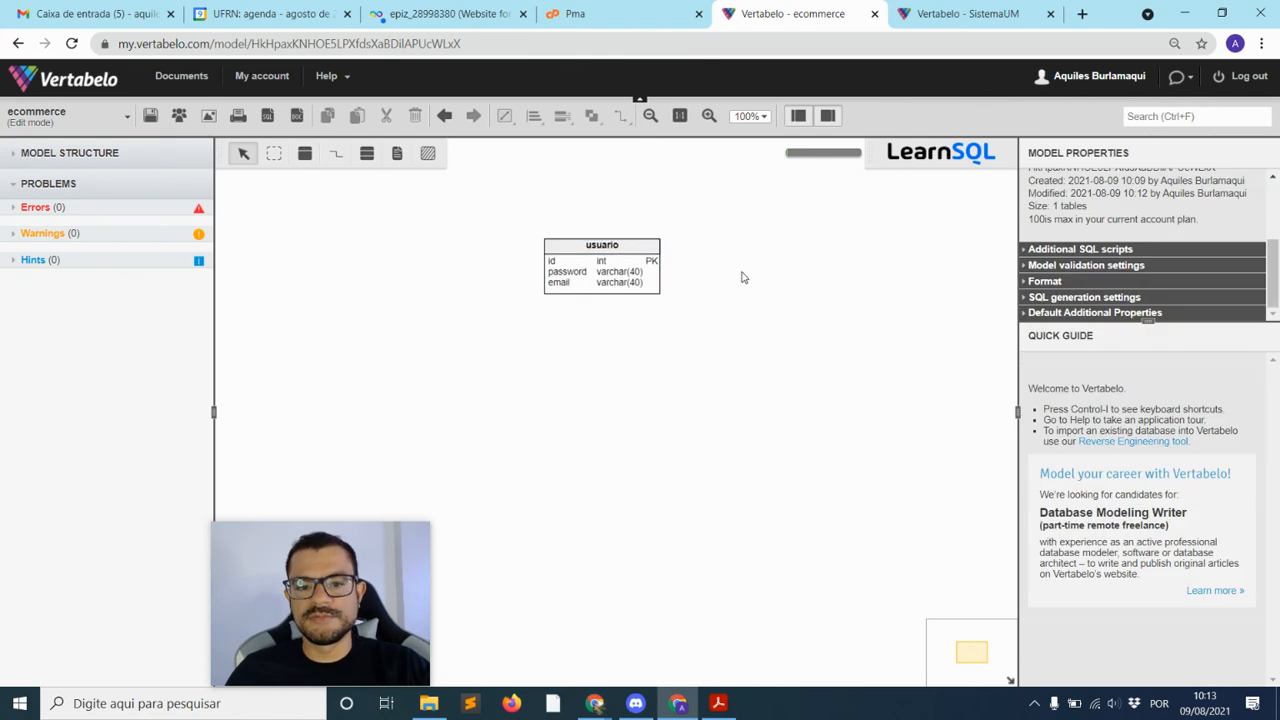
drag(600, 247, 562, 265)
click(770, 295)
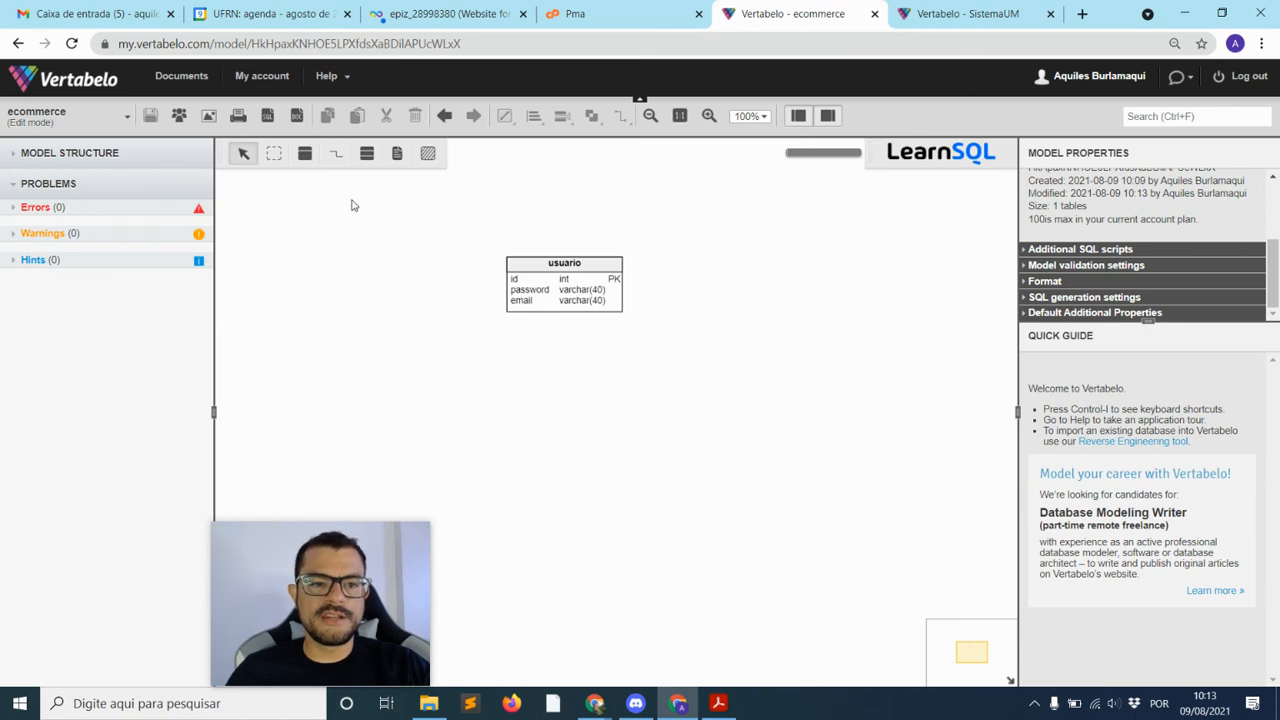
Place a second table beside usuario and rename it from Table_2 to endereco
click(305, 155)
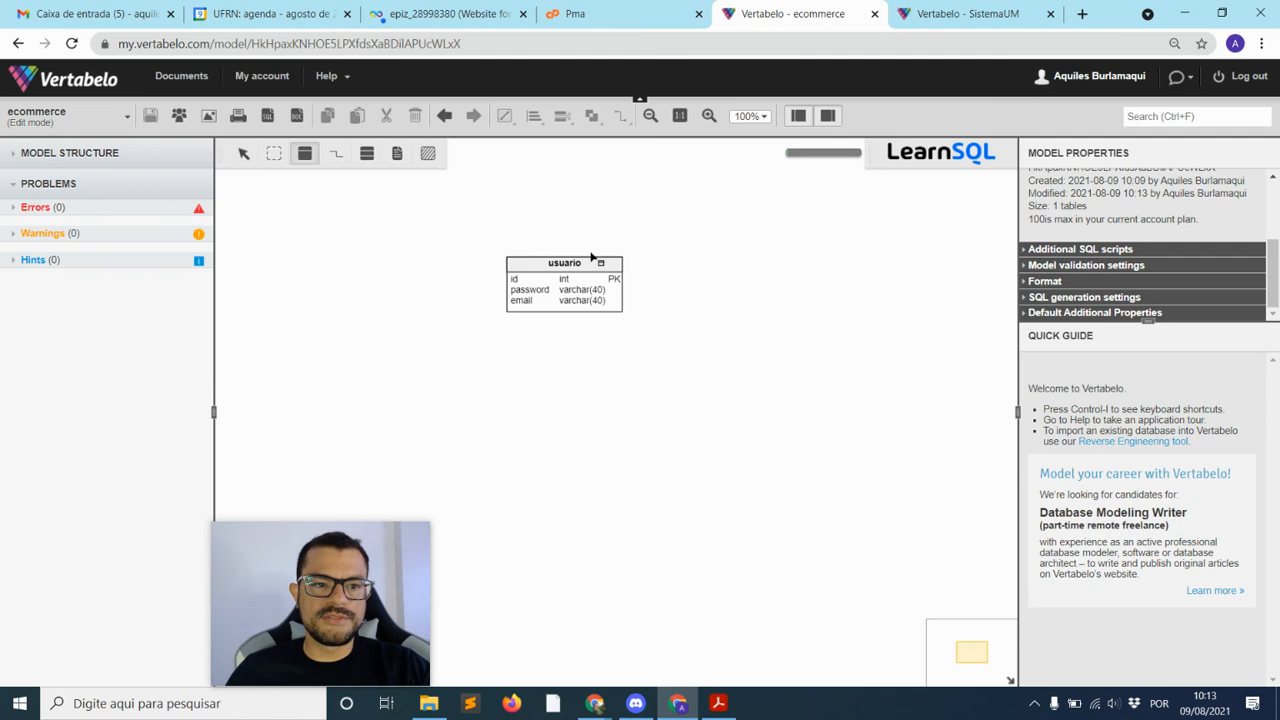
click(745, 248)
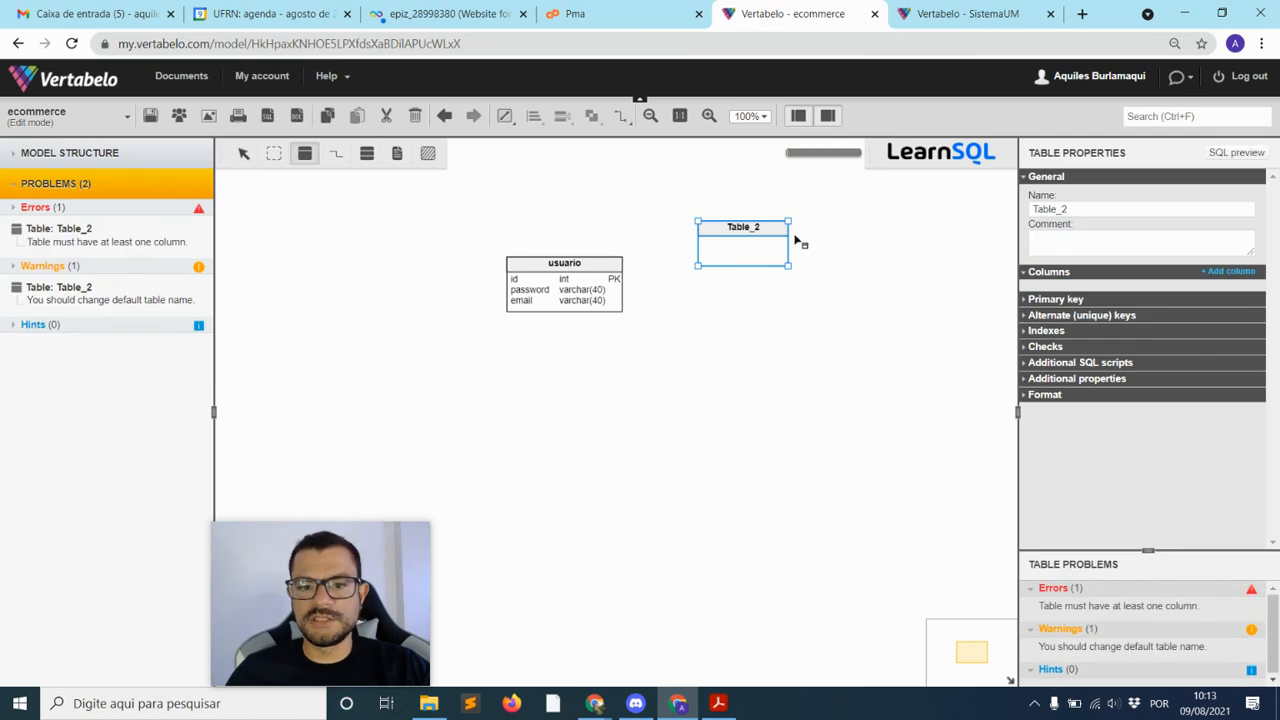
click(1035, 209)
double_click(1035, 209)
text(en)
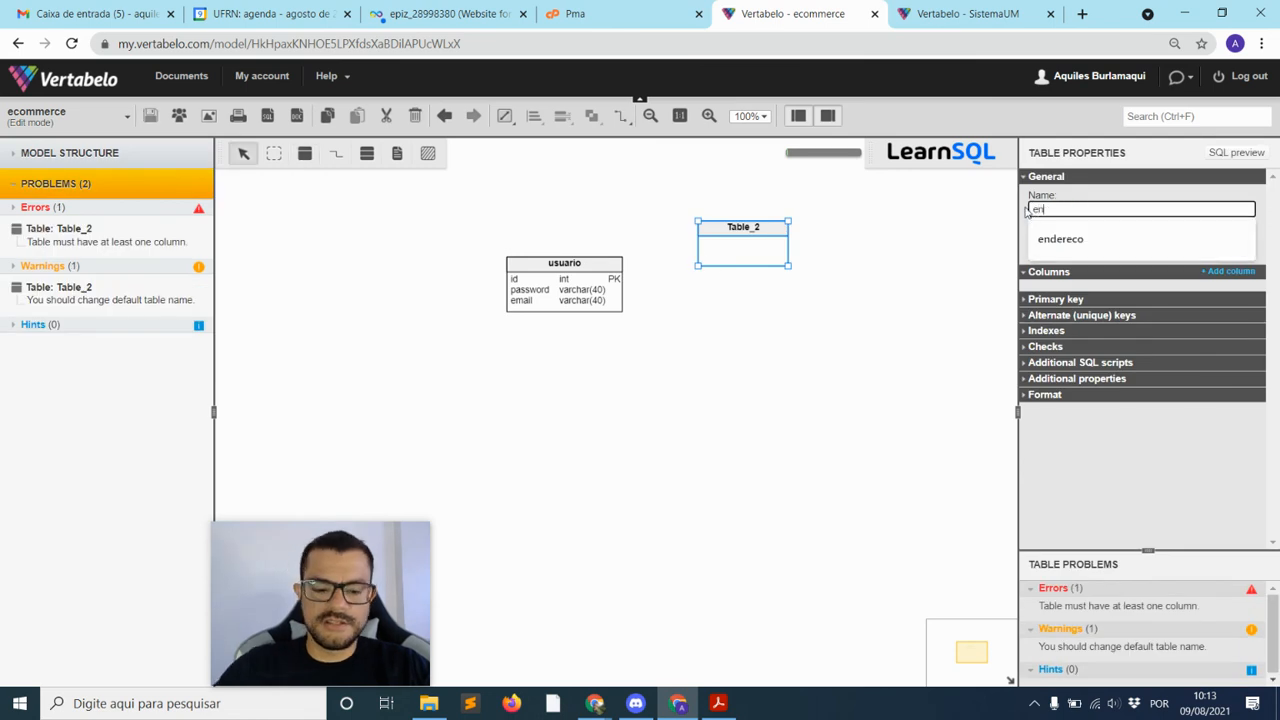
text(dereco)
click(993, 223)
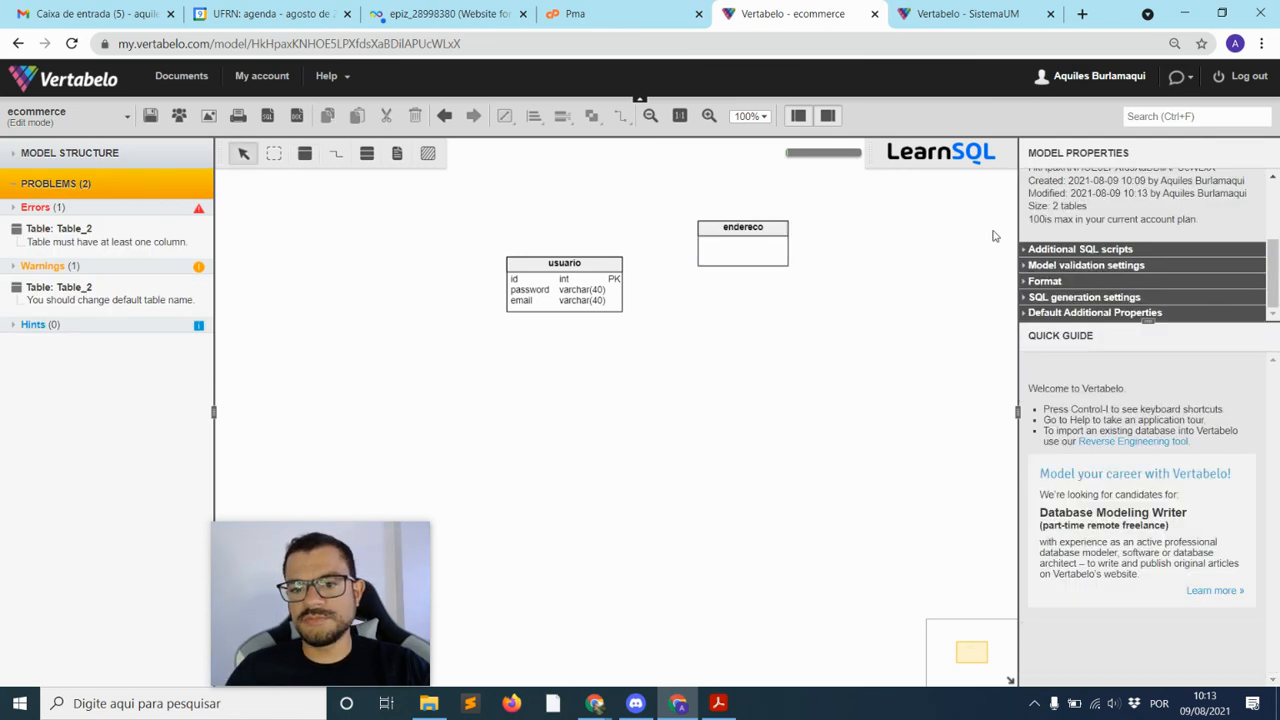
click(743, 248)
Give endereco an id primary key column and move the table up and right
click(1240, 272)
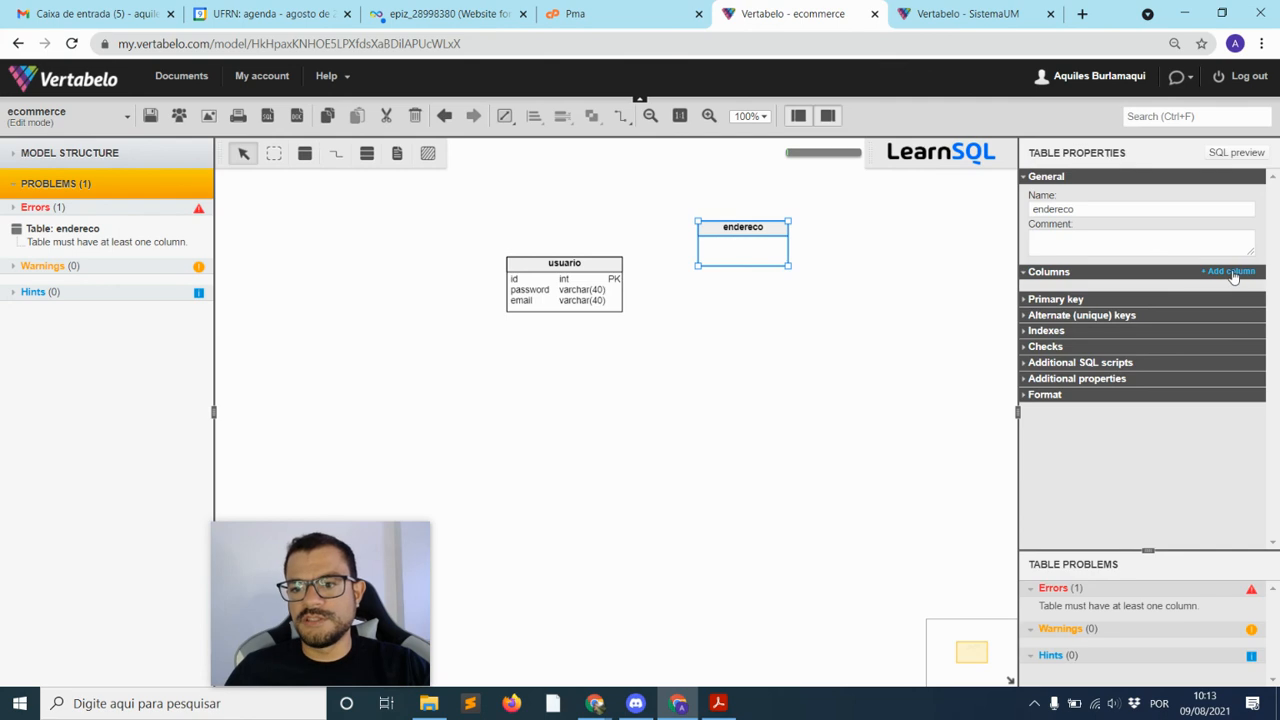
text(id)
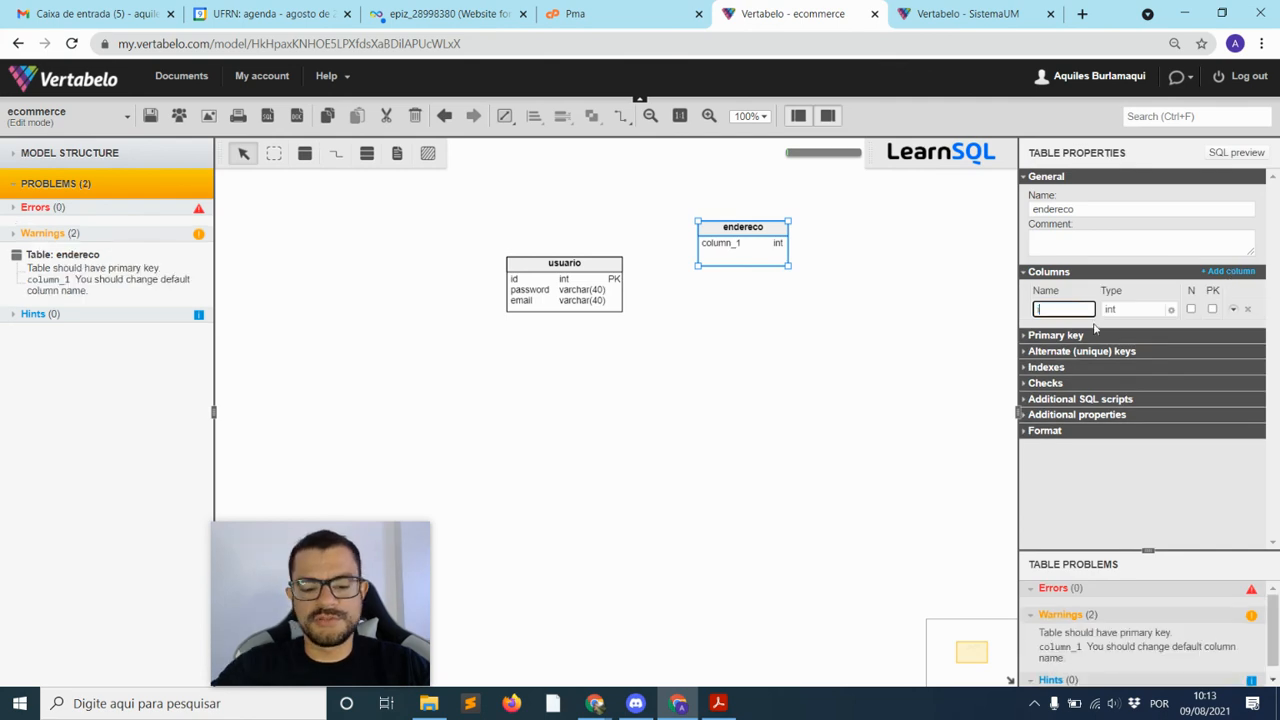
click(1212, 309)
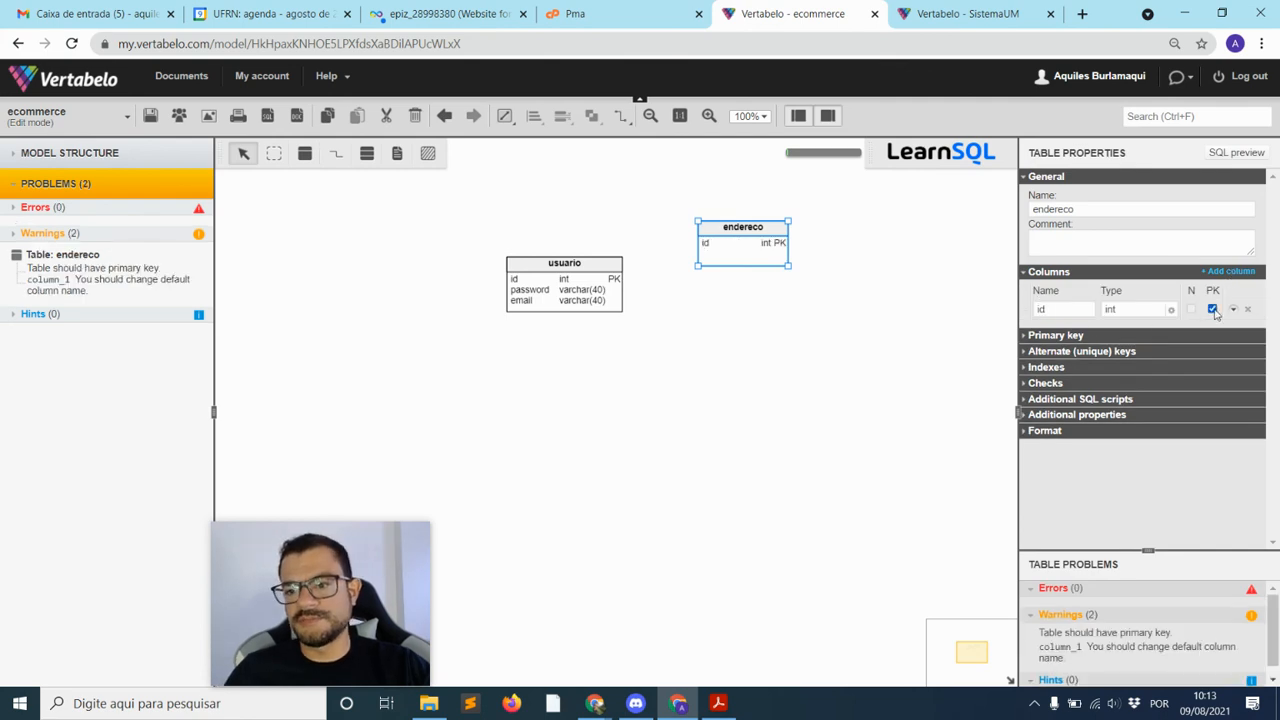
click(1233, 310)
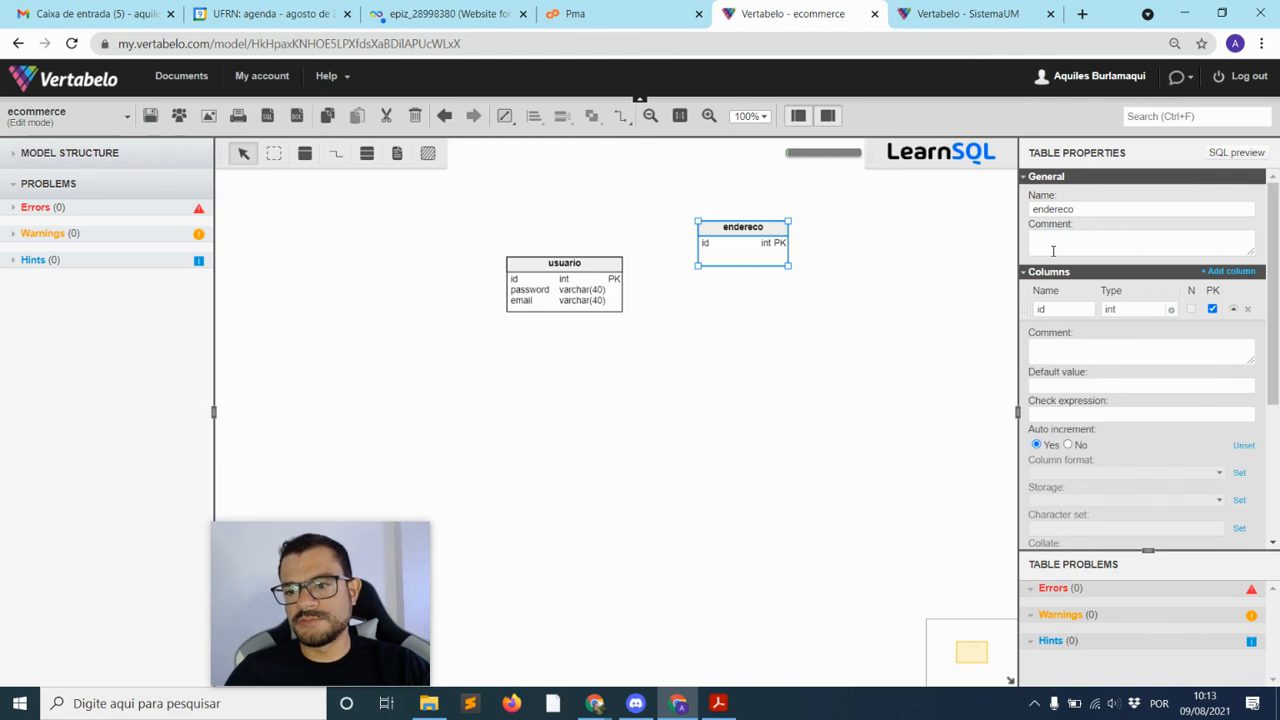
click(942, 273)
drag(735, 249, 797, 237)
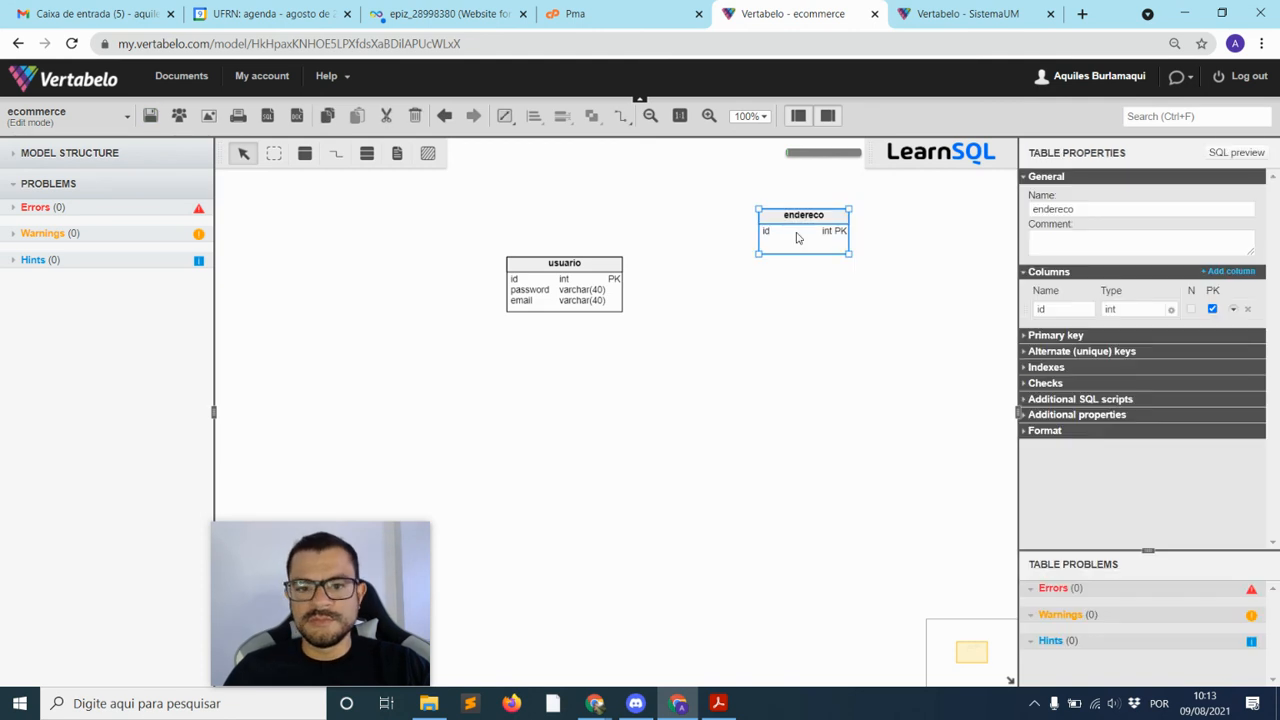
Add a rua varchar(100) column and a numero int column to endereco
click(1228, 272)
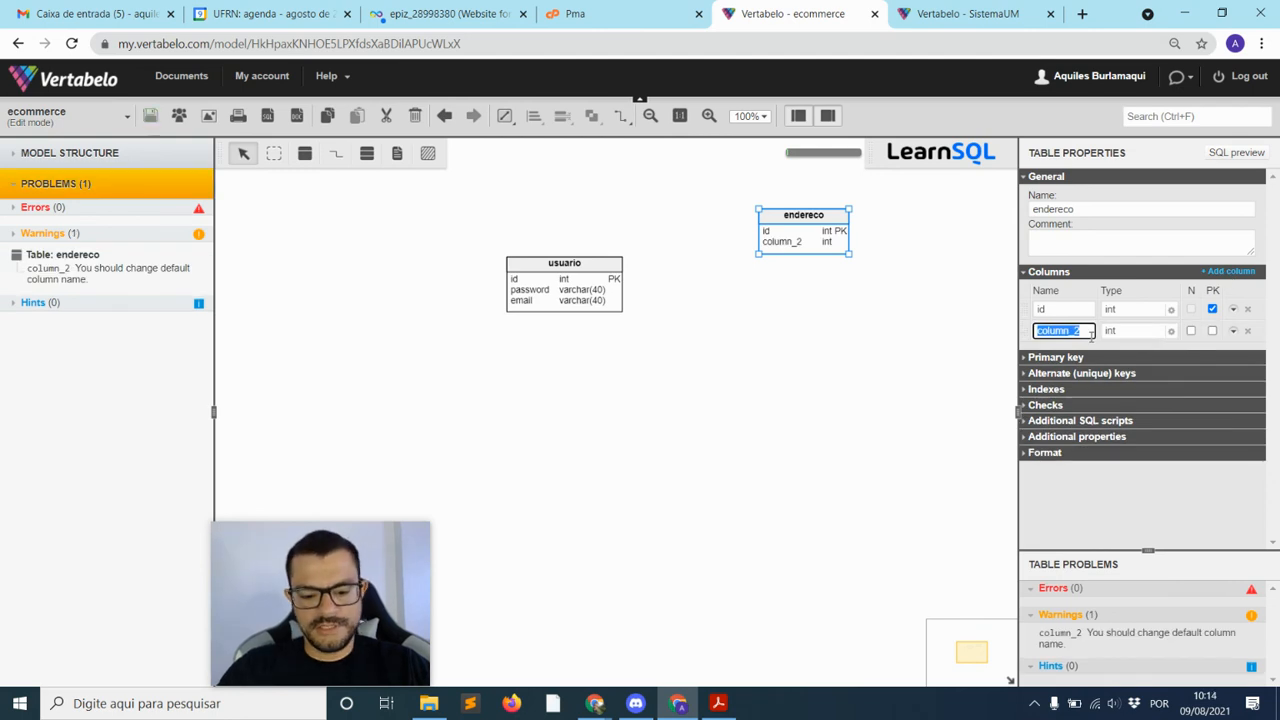
text(i)
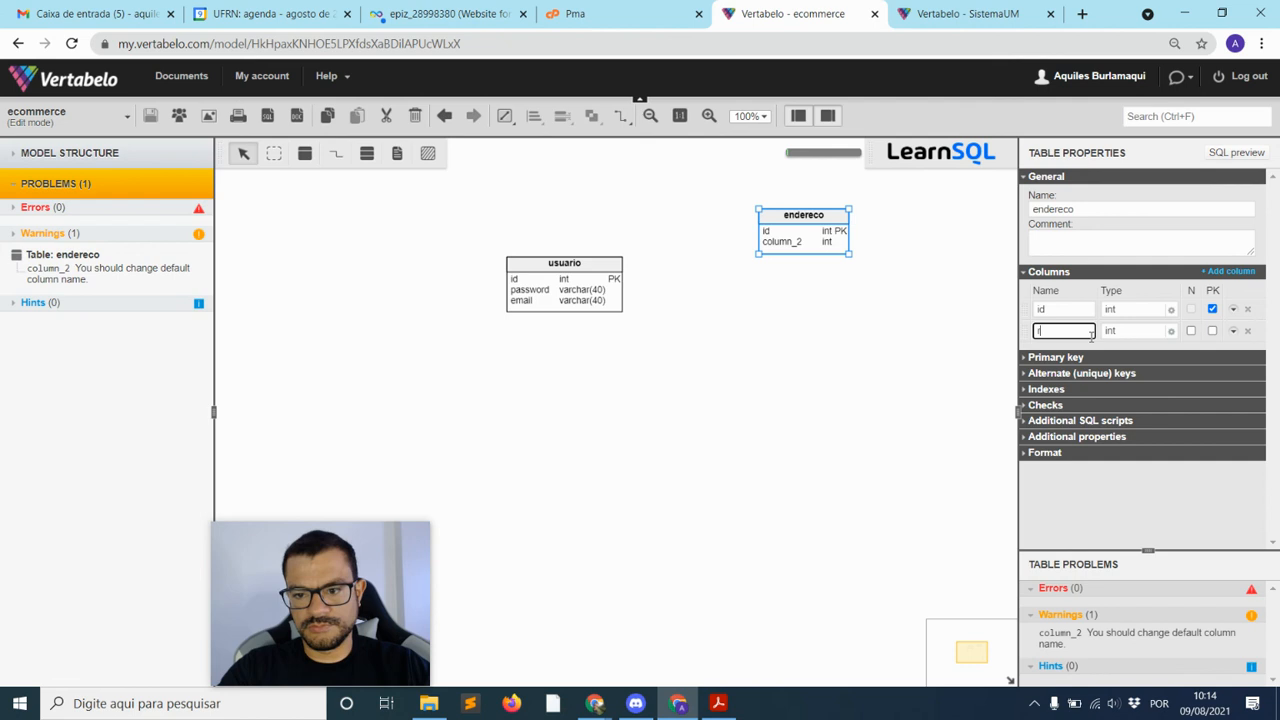
text(ua)
click(1172, 335)
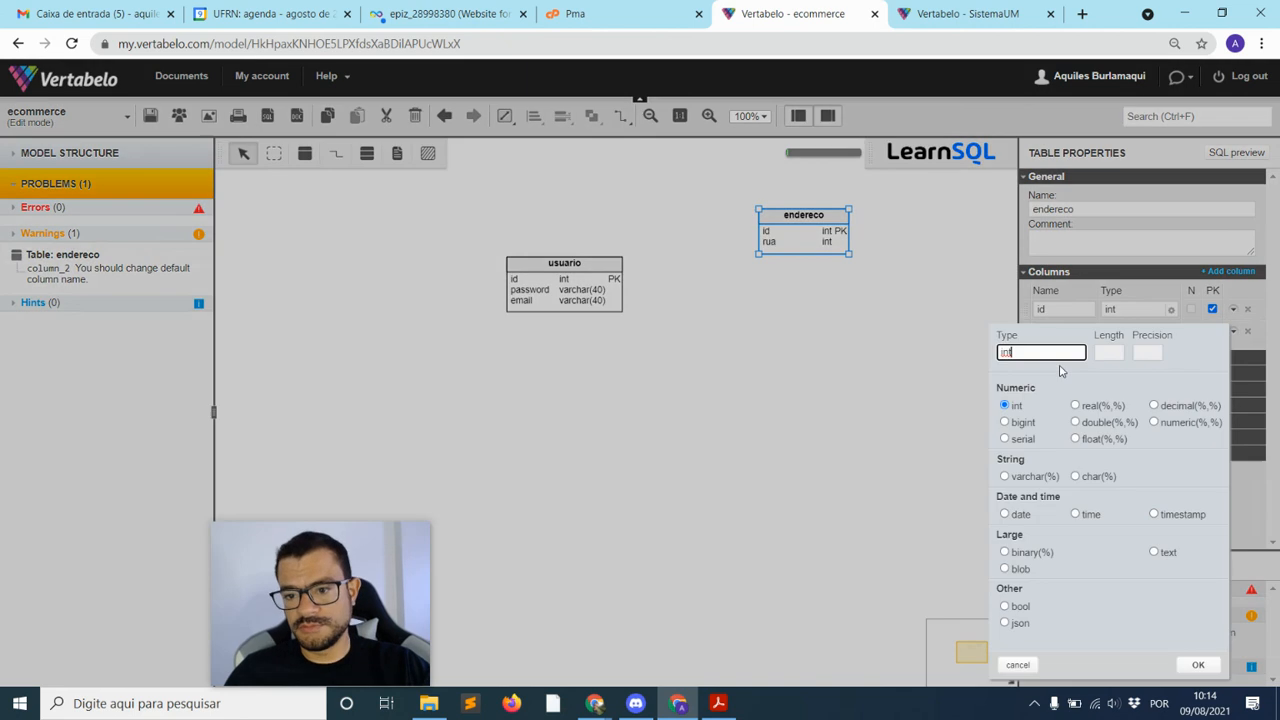
click(1020, 477)
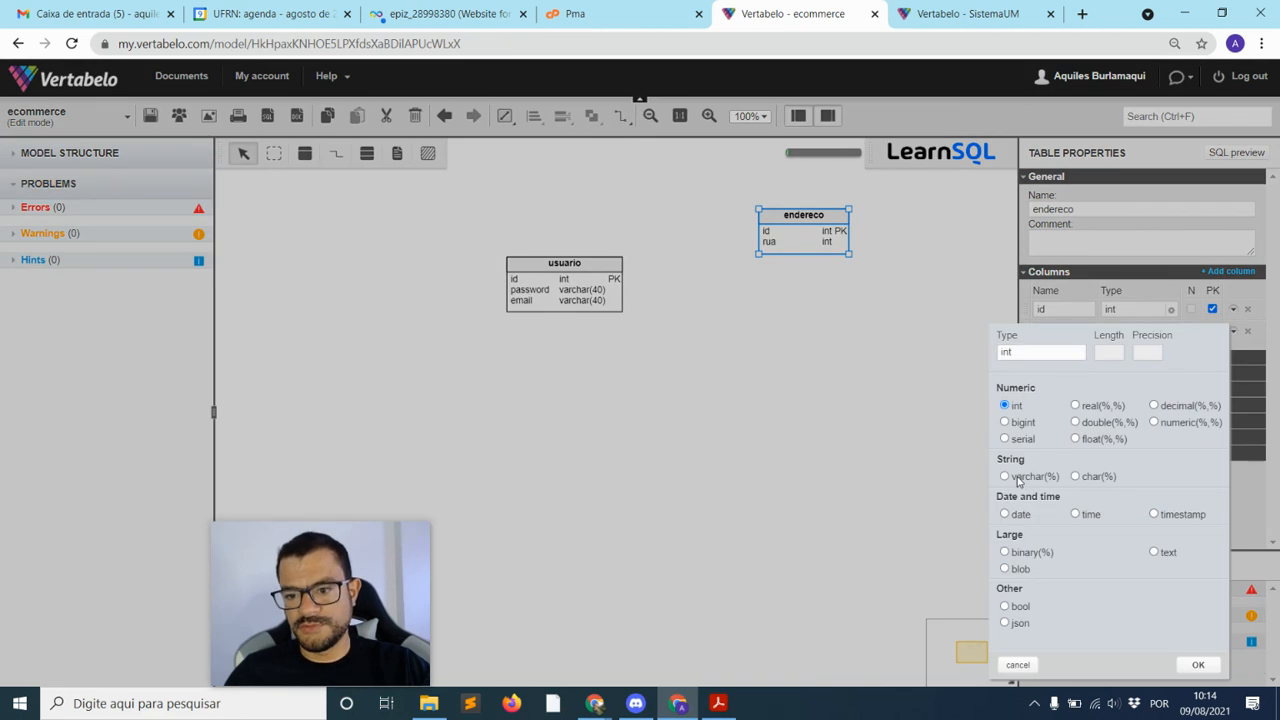
text(1)
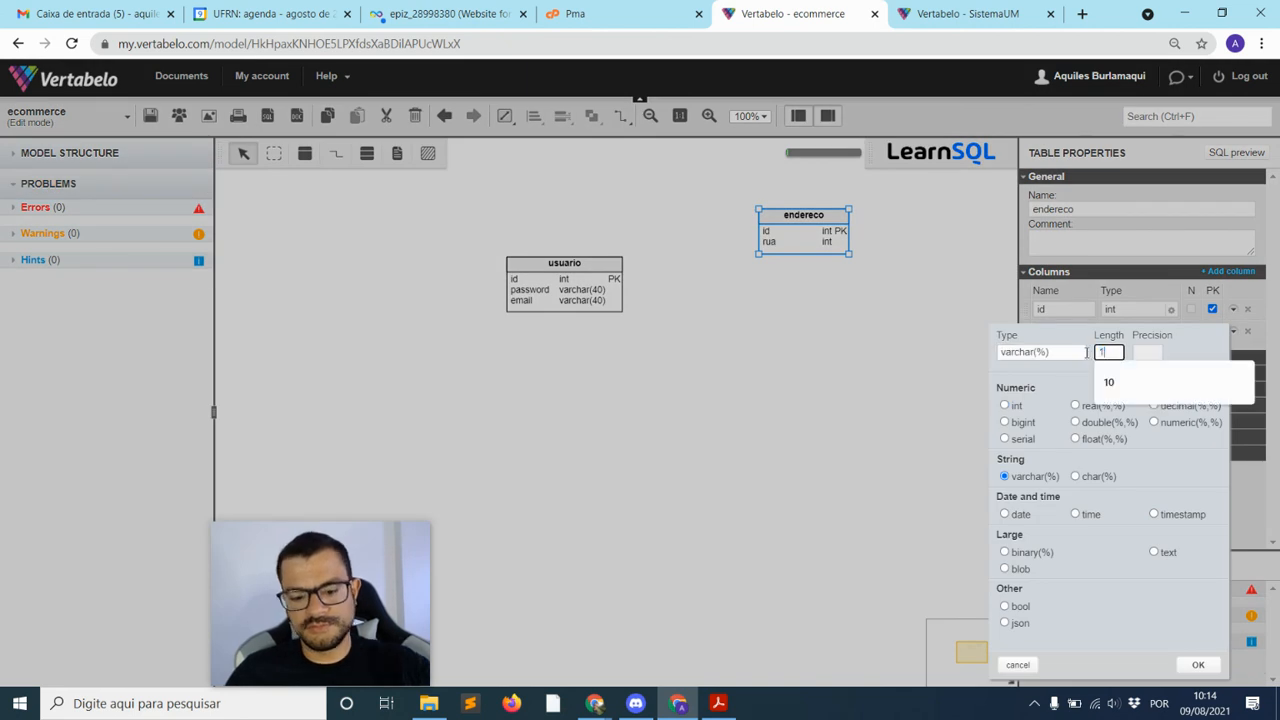
text(00)
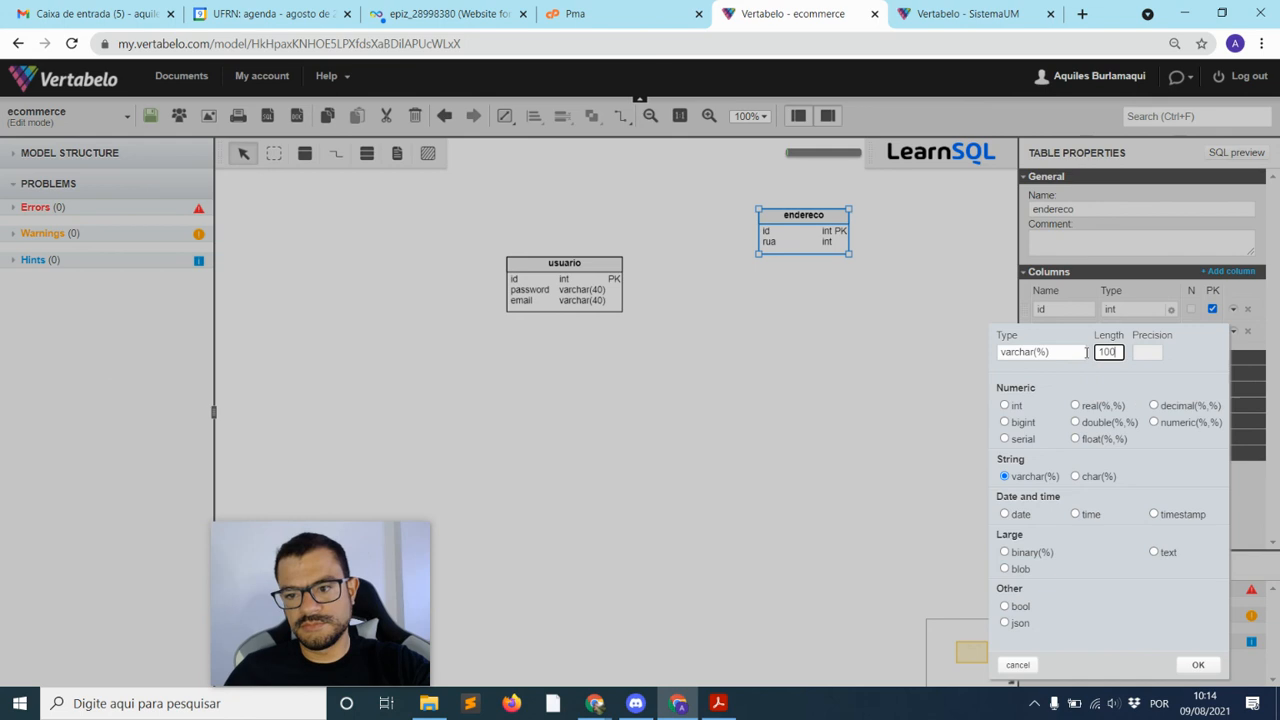
click(1199, 664)
click(1229, 272)
text(numero)
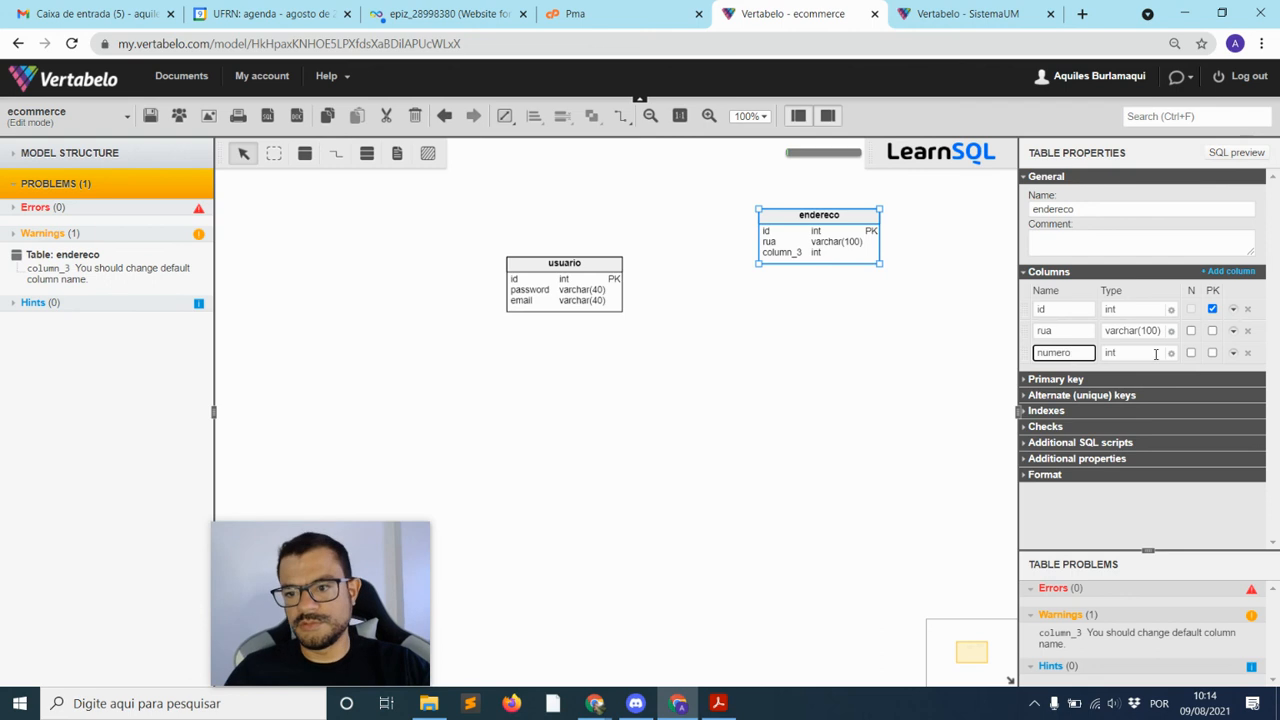
Add a cep int column and complemento as varchar(100), then move endereco up-left
click(1229, 272)
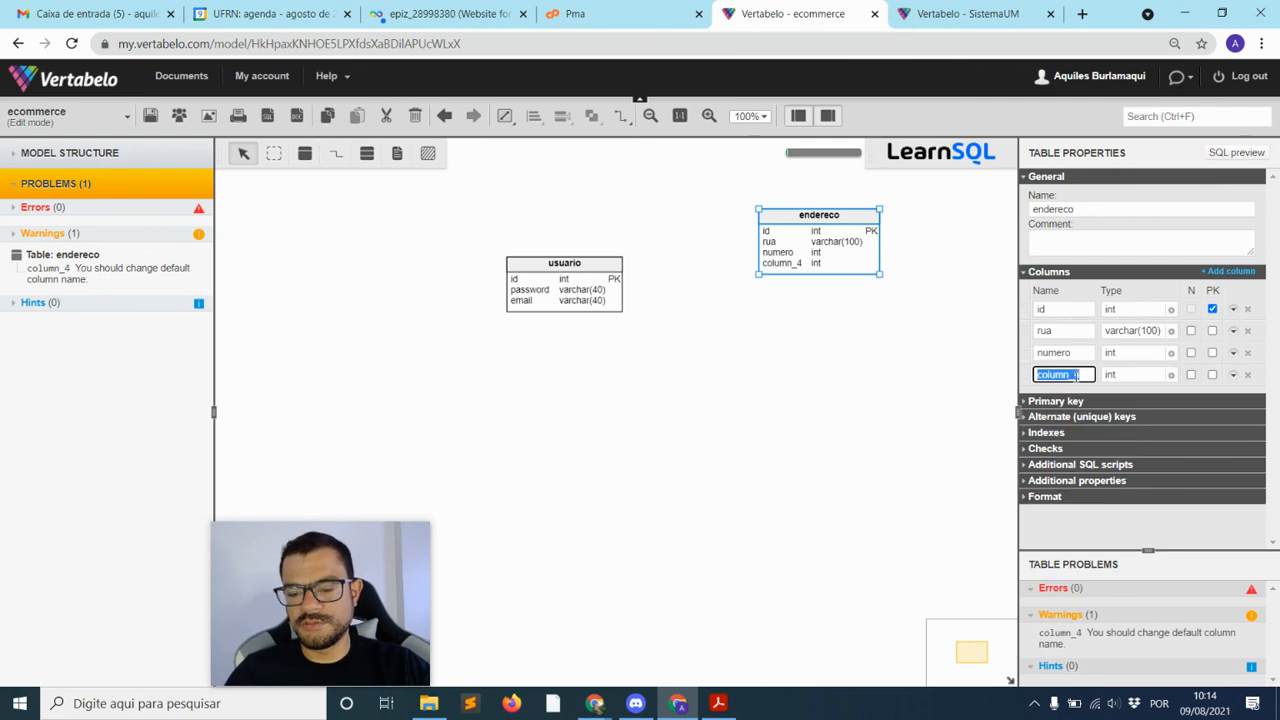
text(cep)
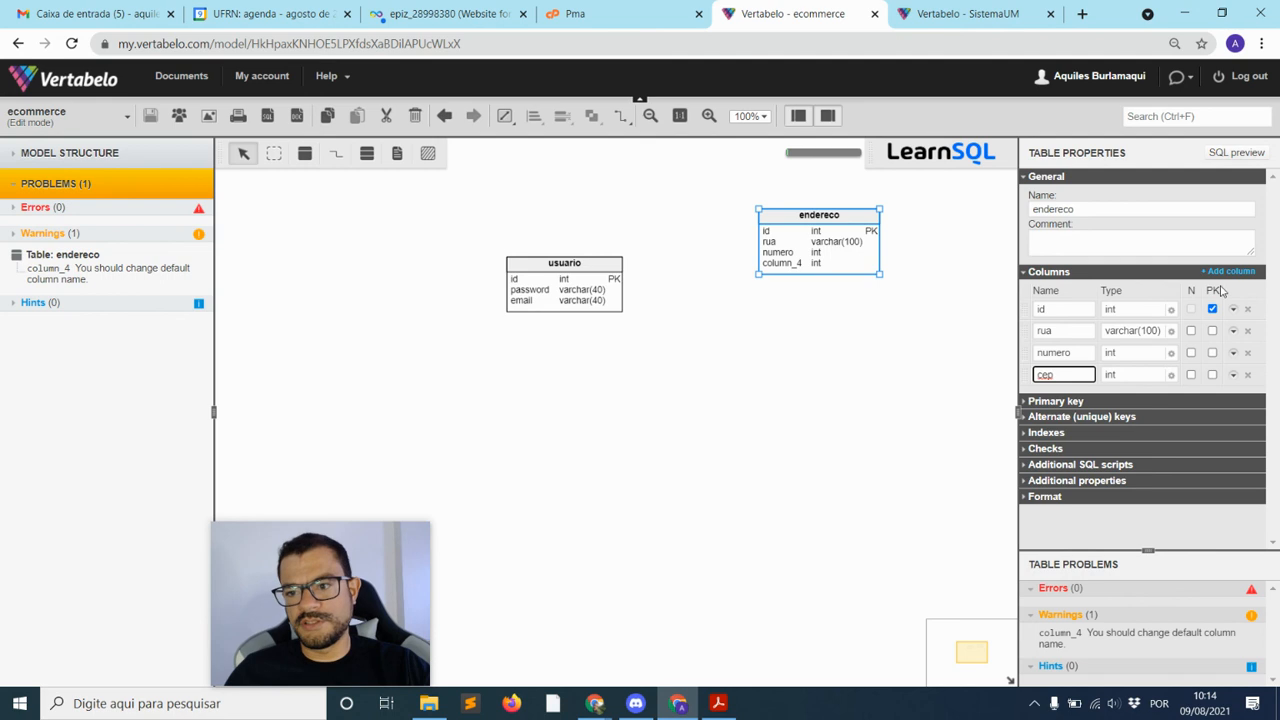
click(1224, 273)
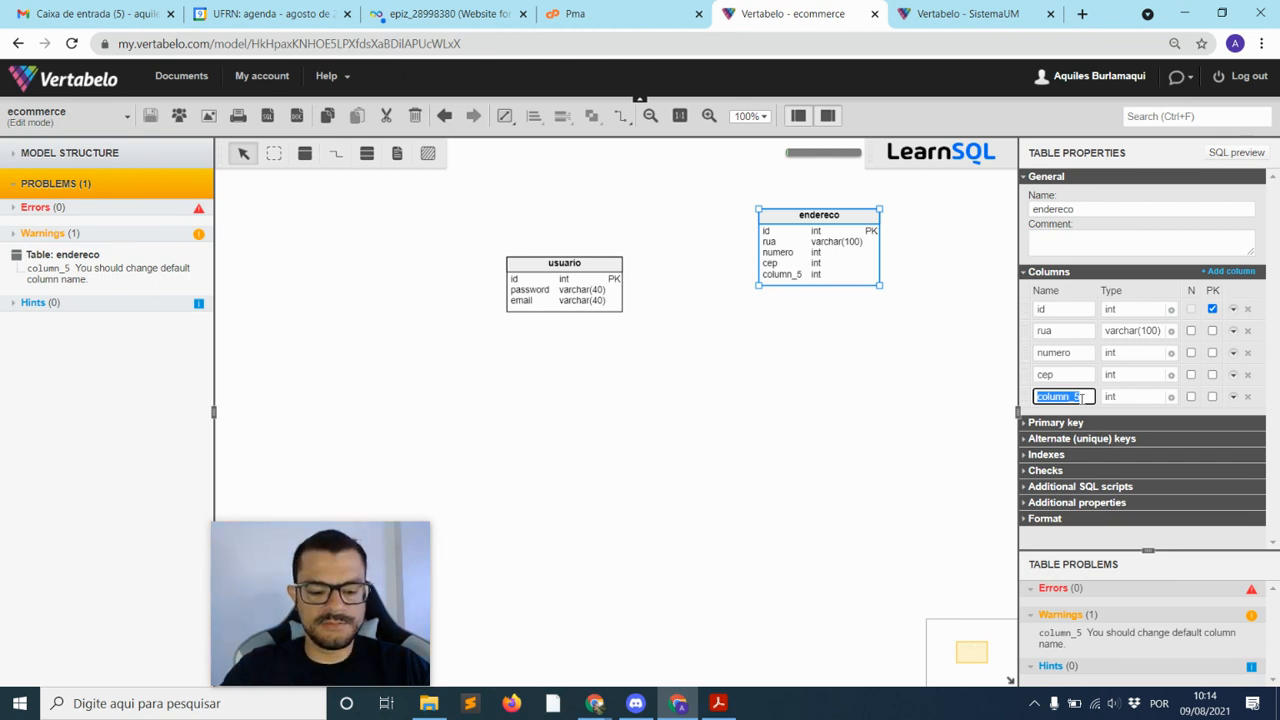
text(complemento)
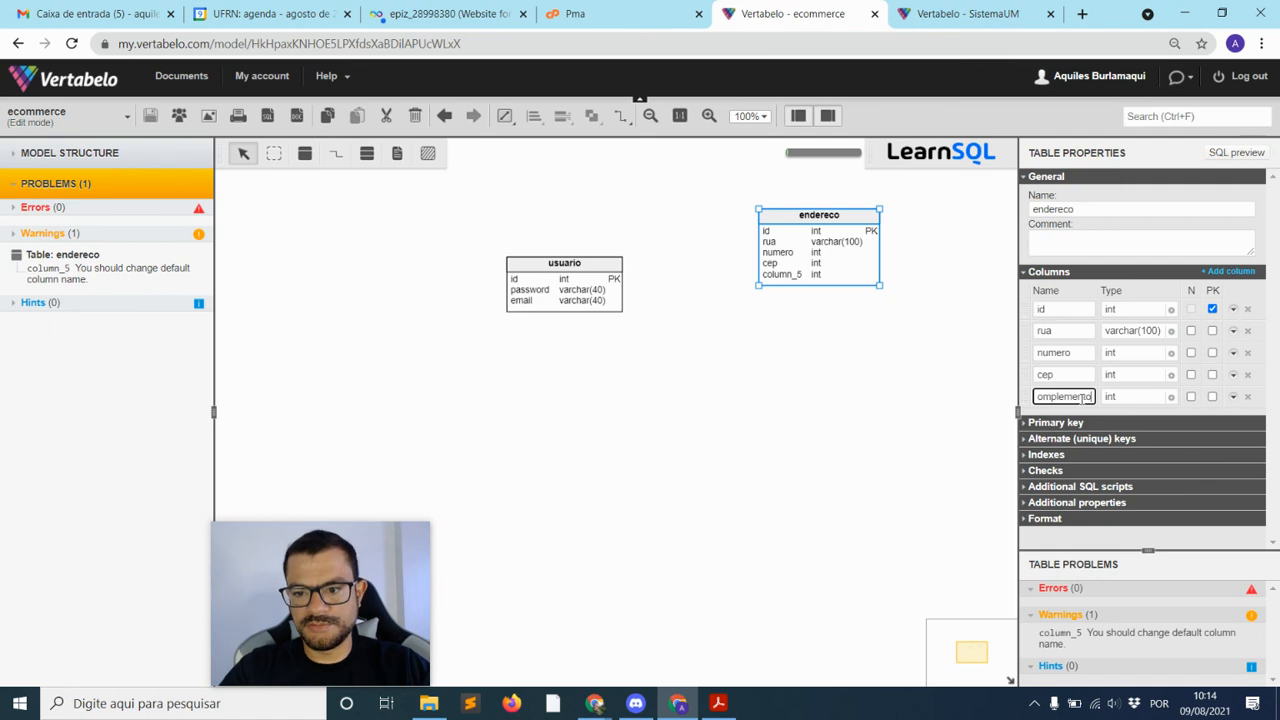
click(1170, 400)
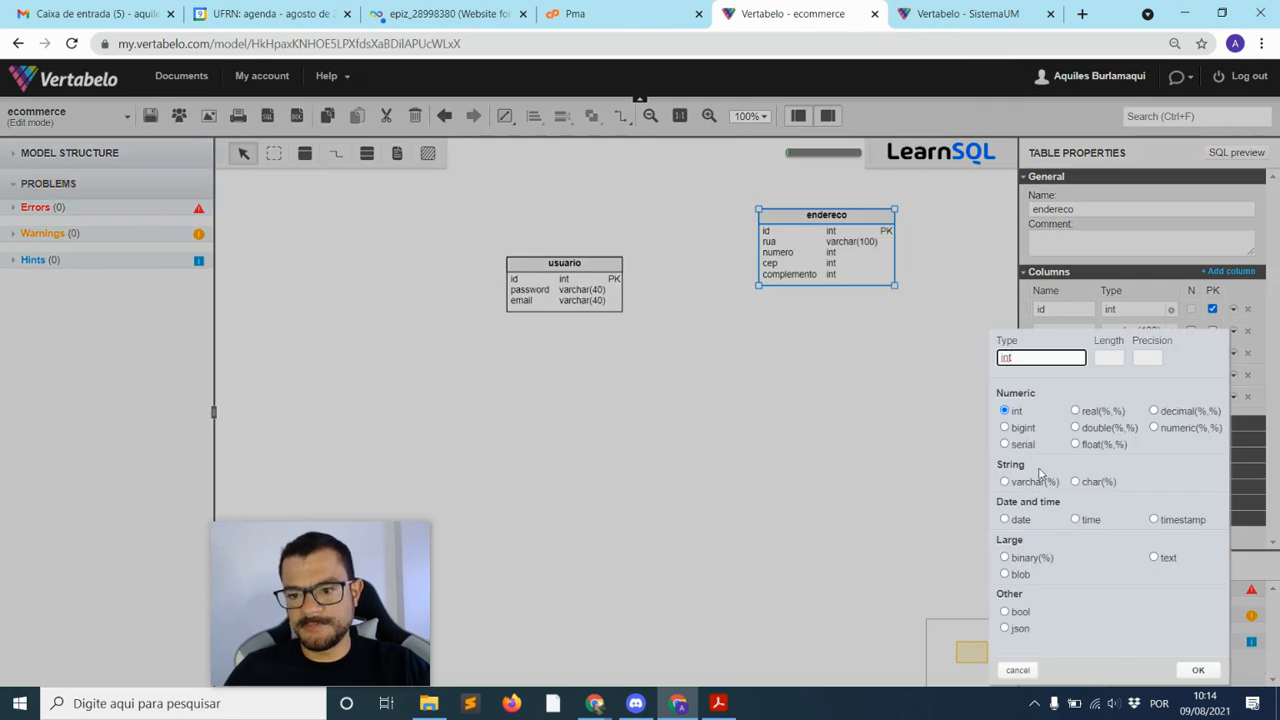
click(1005, 481)
click(1103, 360)
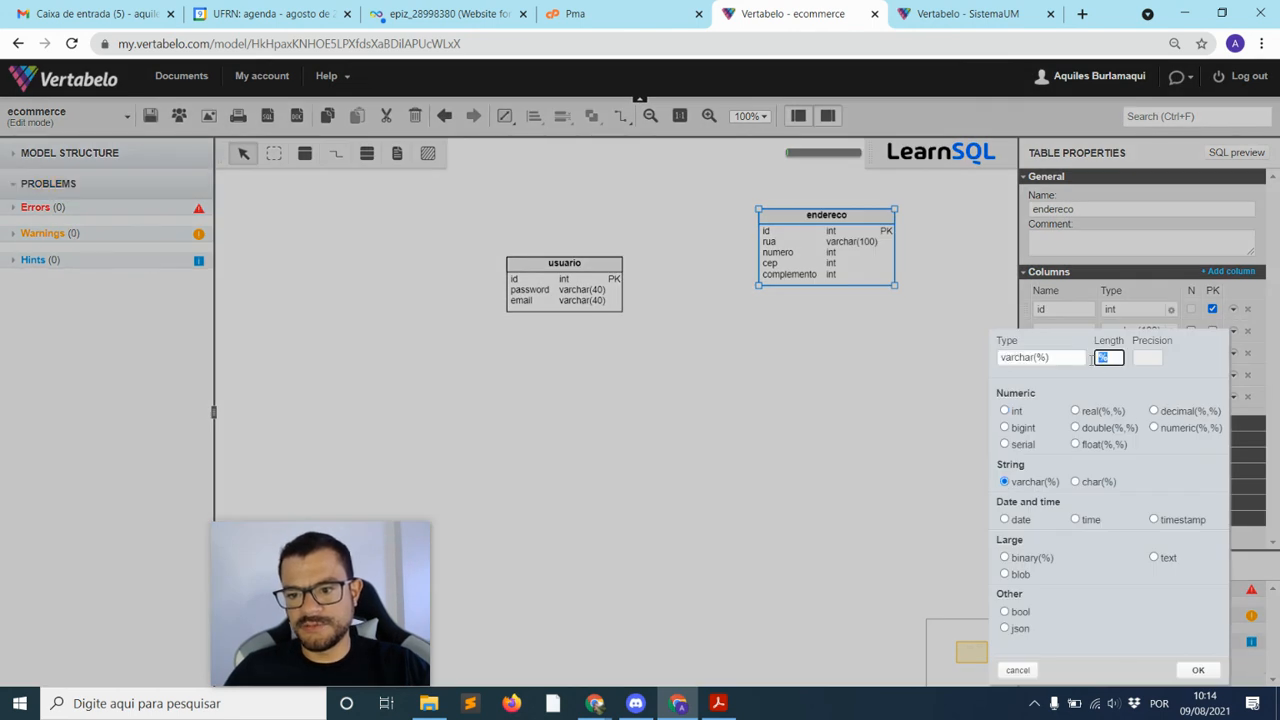
text(100)
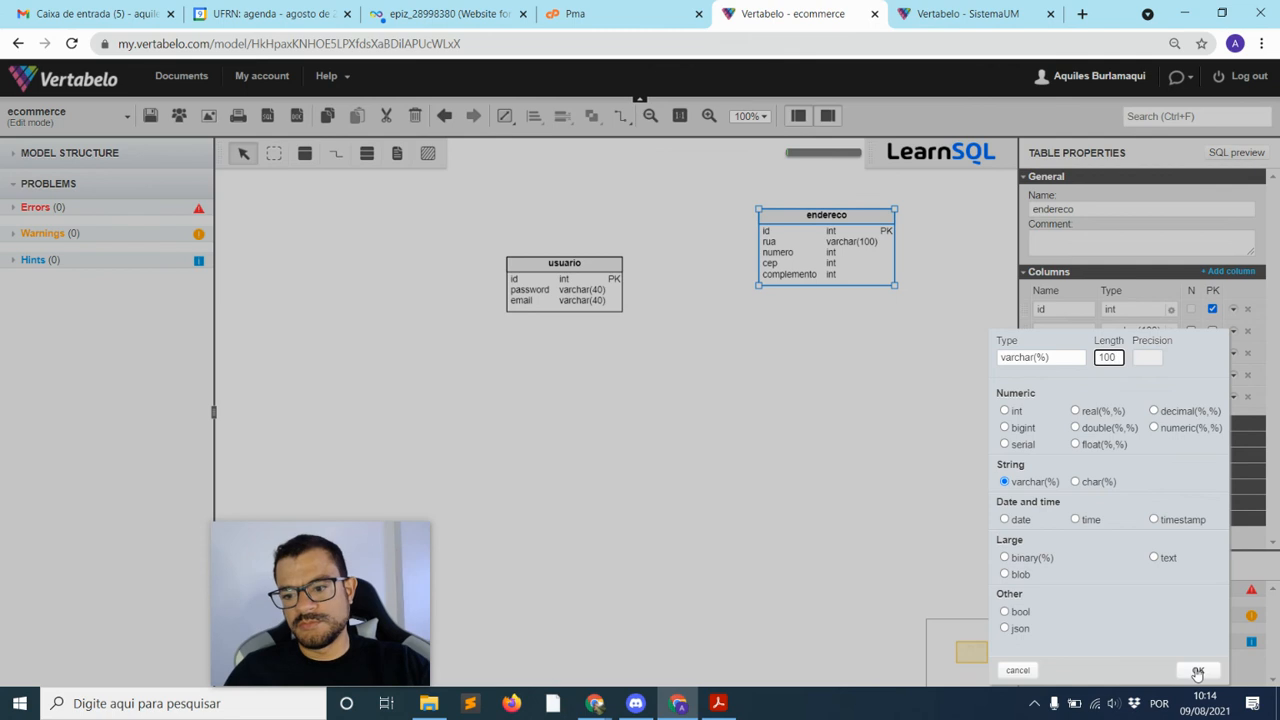
click(1197, 671)
click(857, 369)
drag(841, 241, 803, 207)
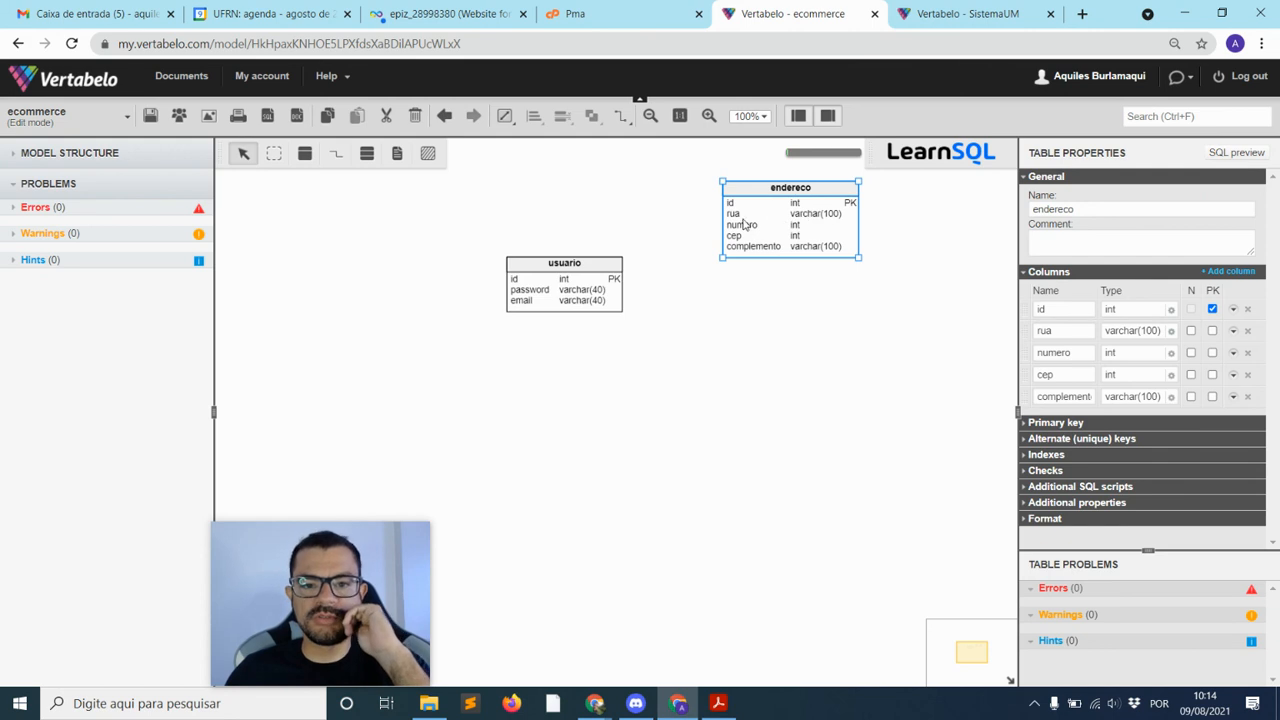
drag(797, 216, 811, 220)
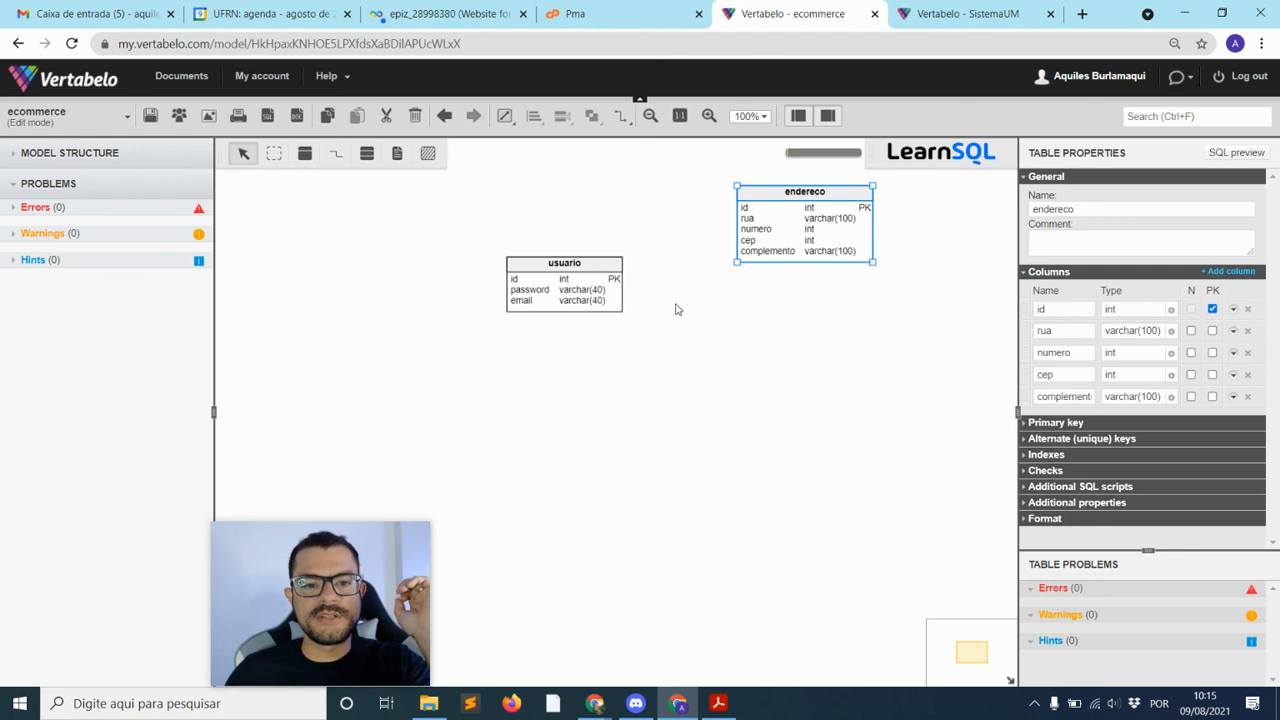
click(566, 293)
click(794, 234)
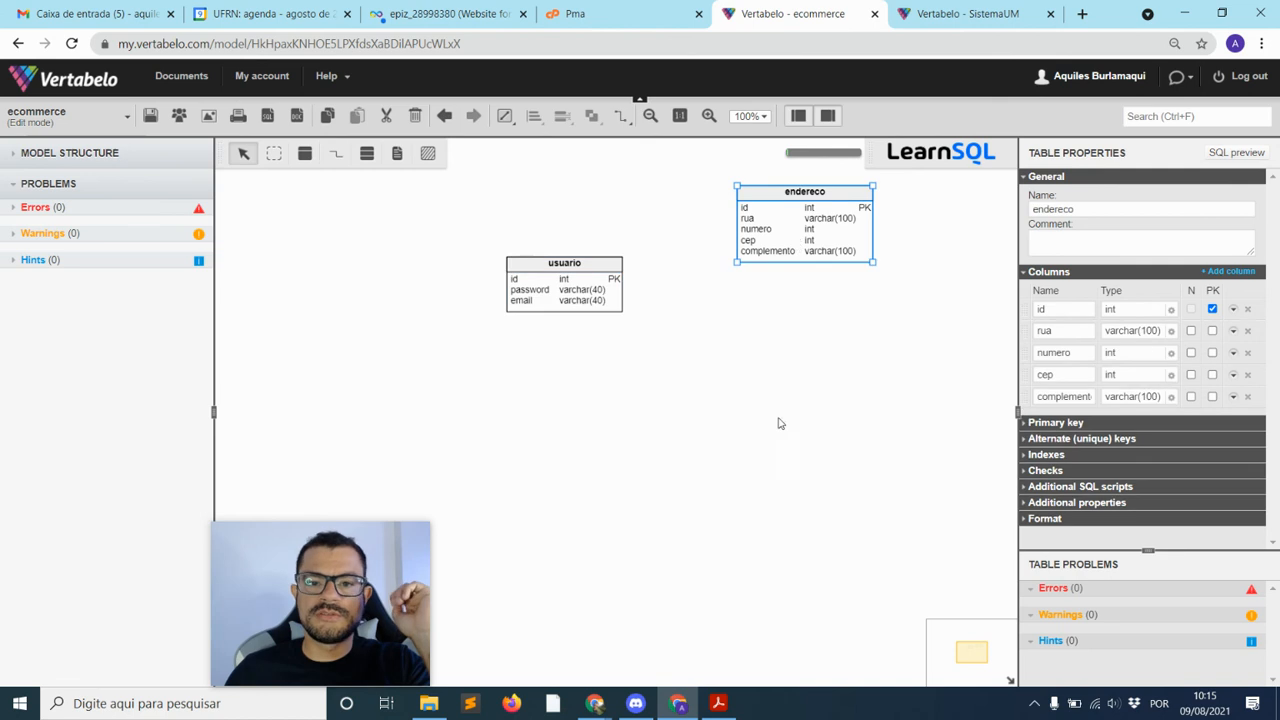
click(607, 291)
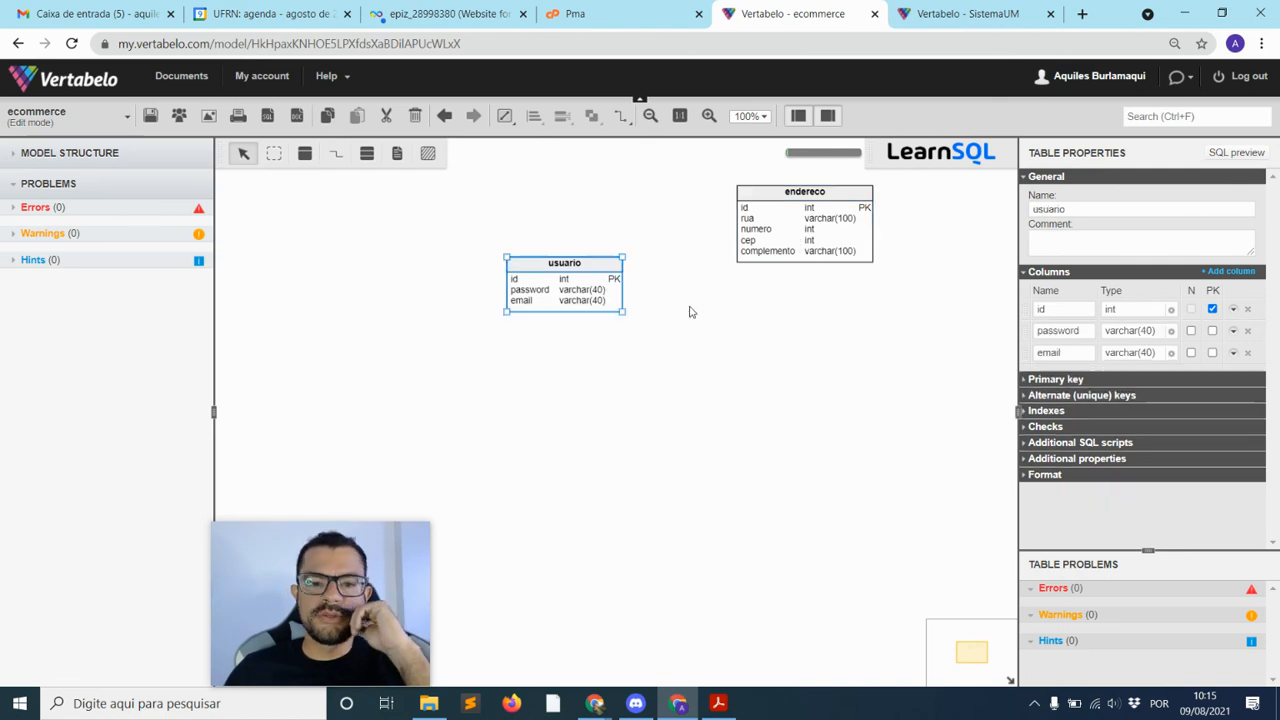
click(790, 234)
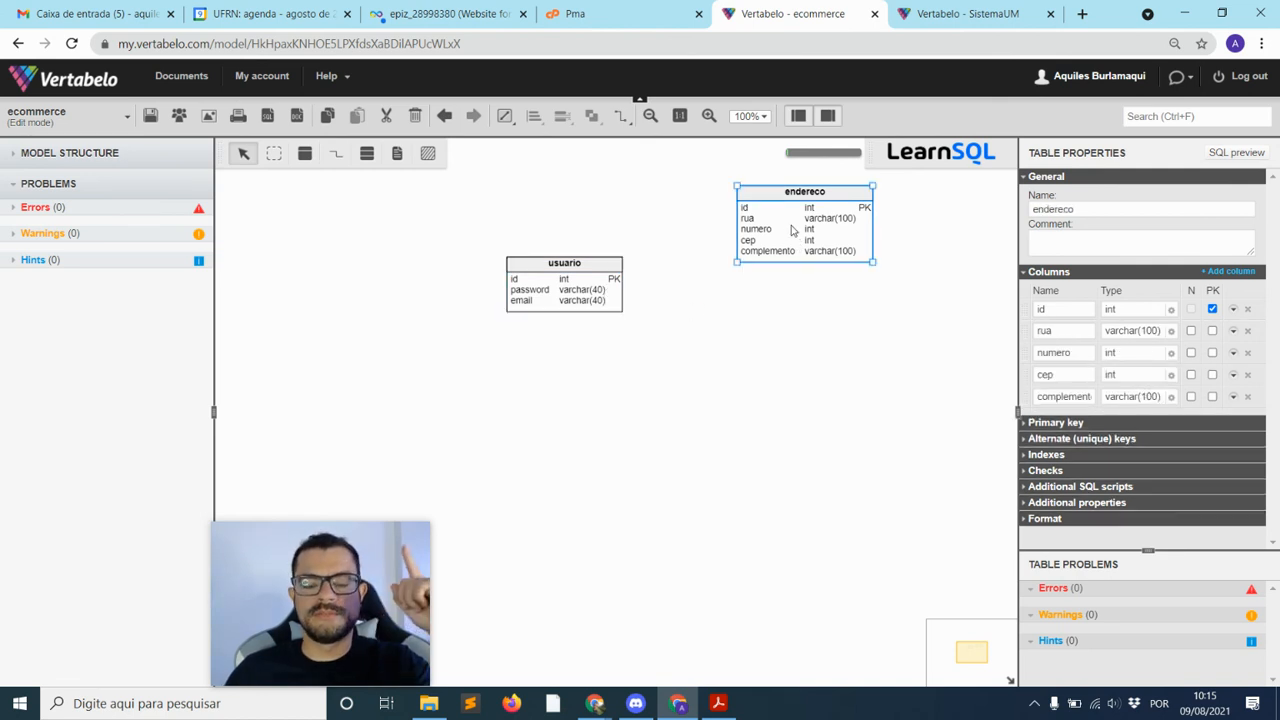
click(742, 312)
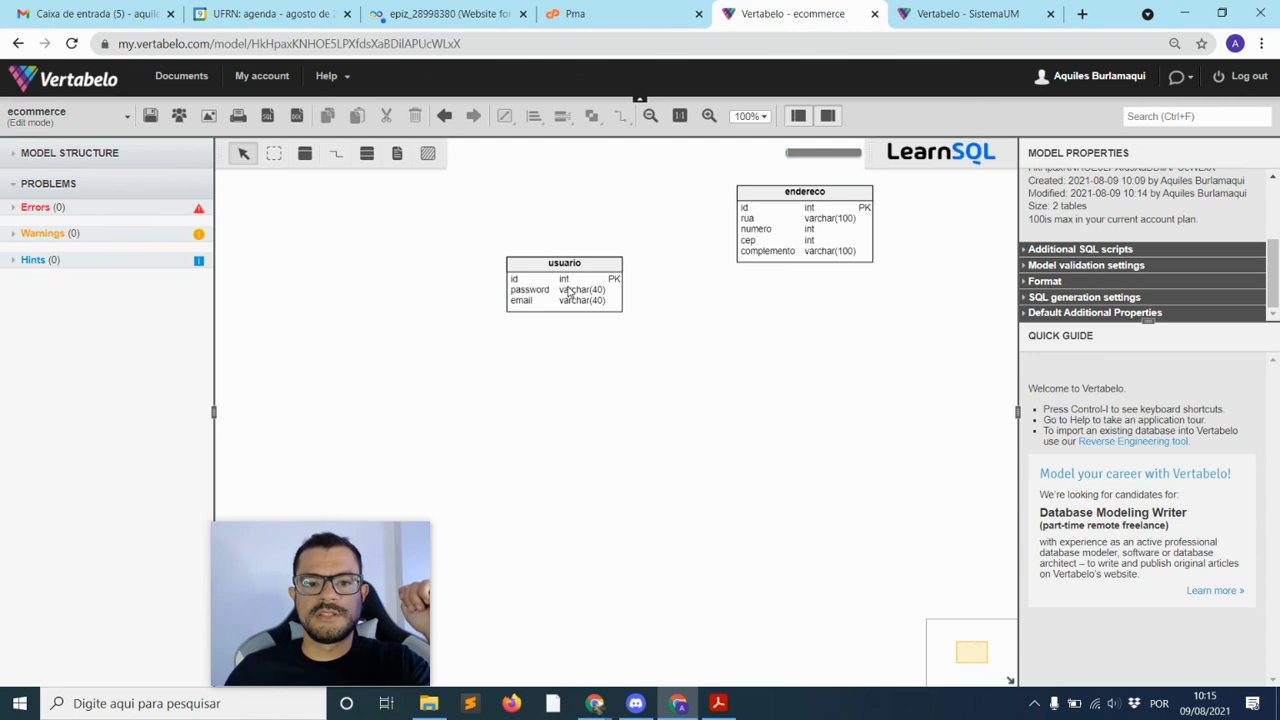
click(568, 290)
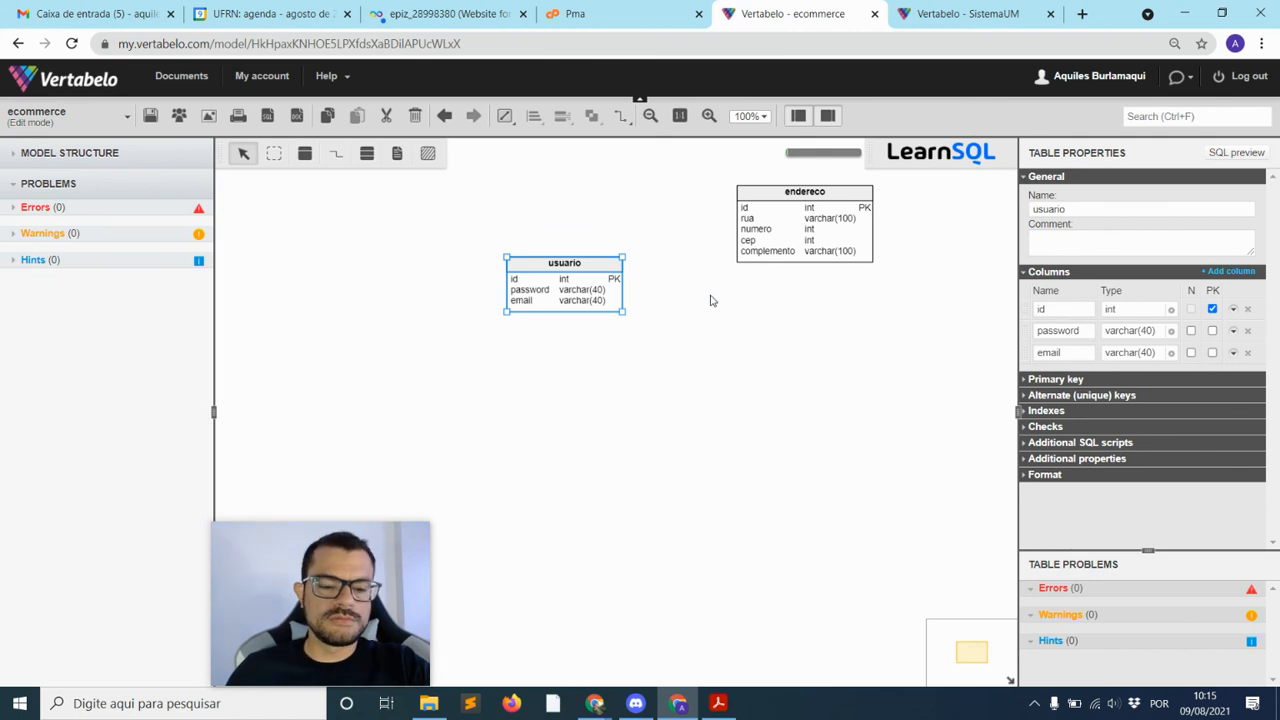
click(676, 301)
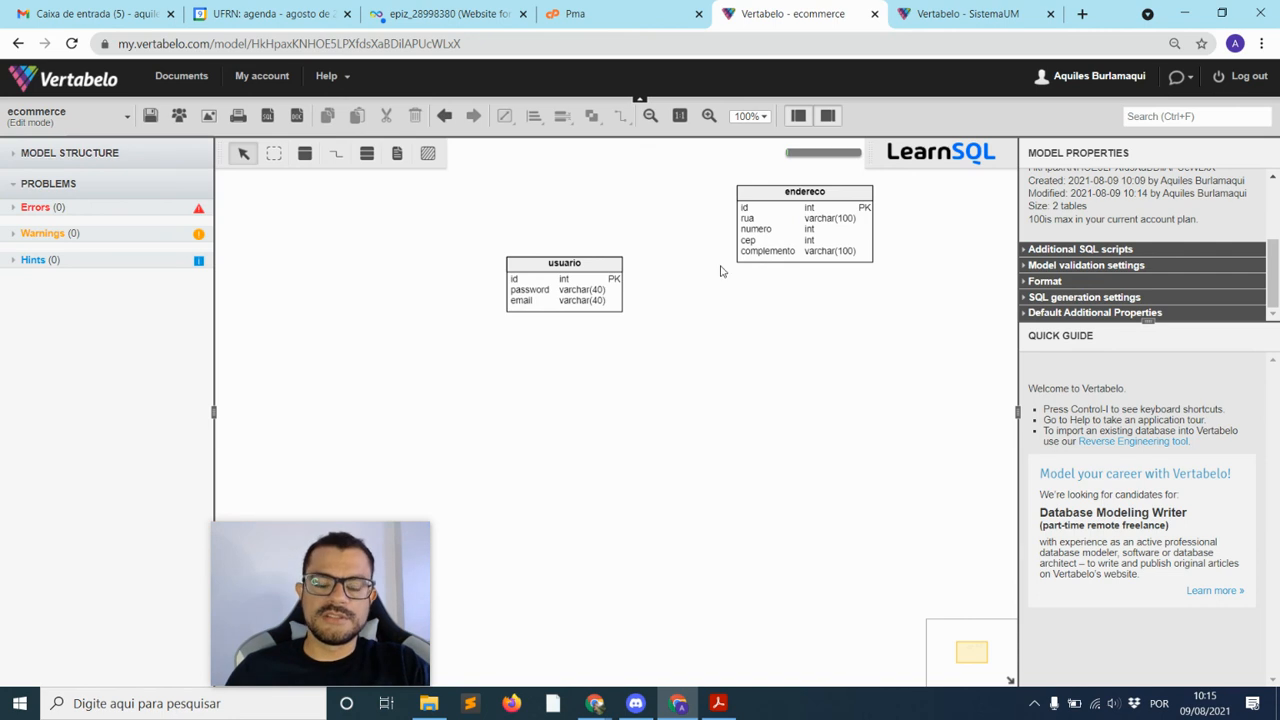
click(593, 289)
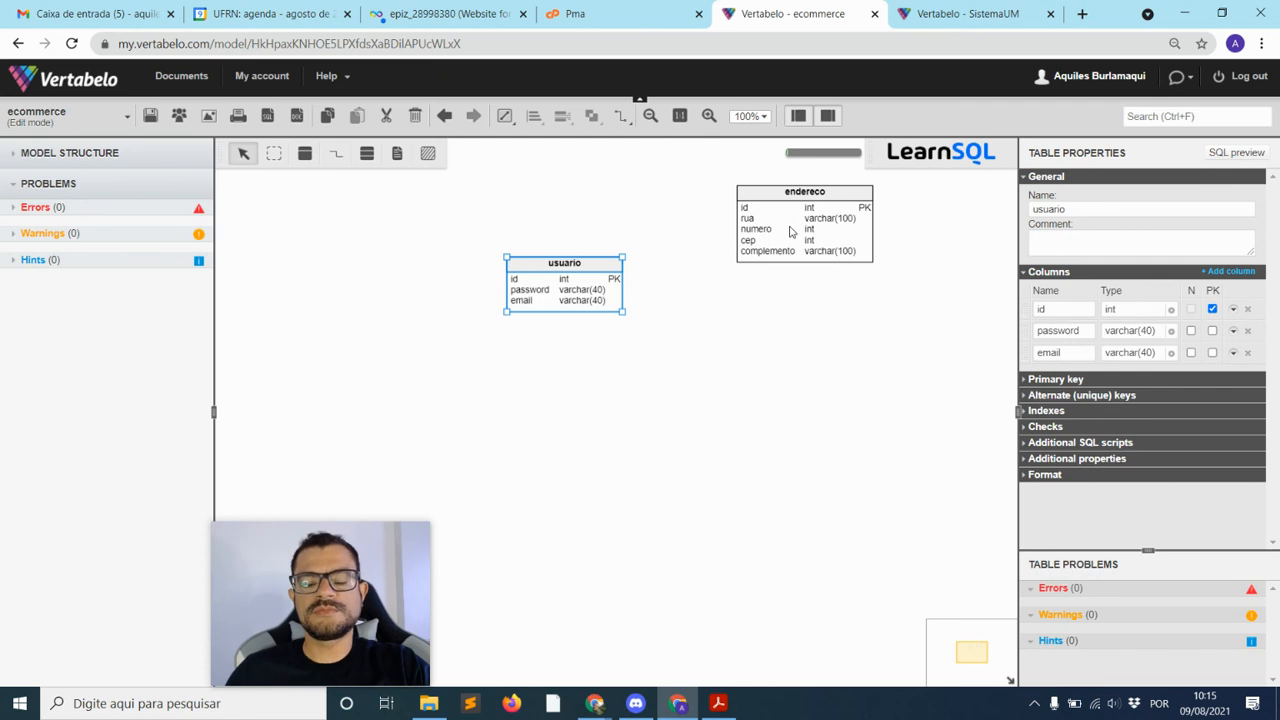
click(757, 325)
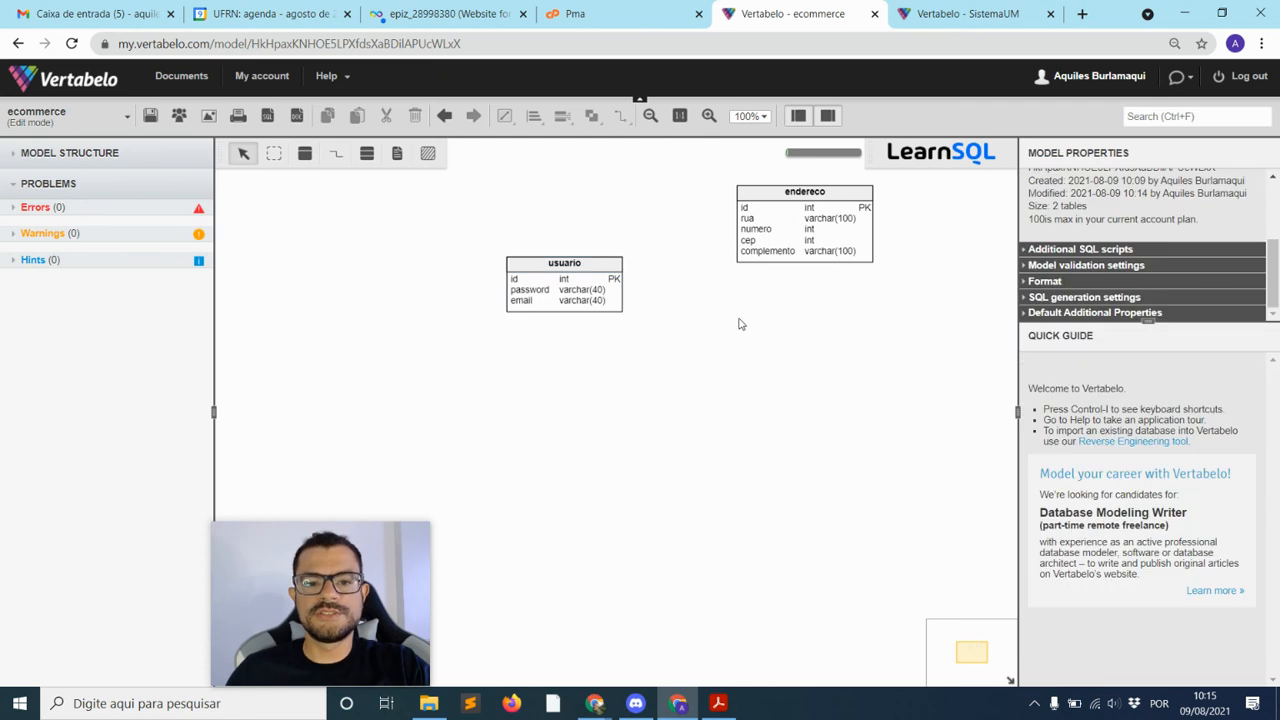
Draw a reference from usuario to endereco, adding the usuario_id foreign key, and select it
click(337, 160)
click(590, 289)
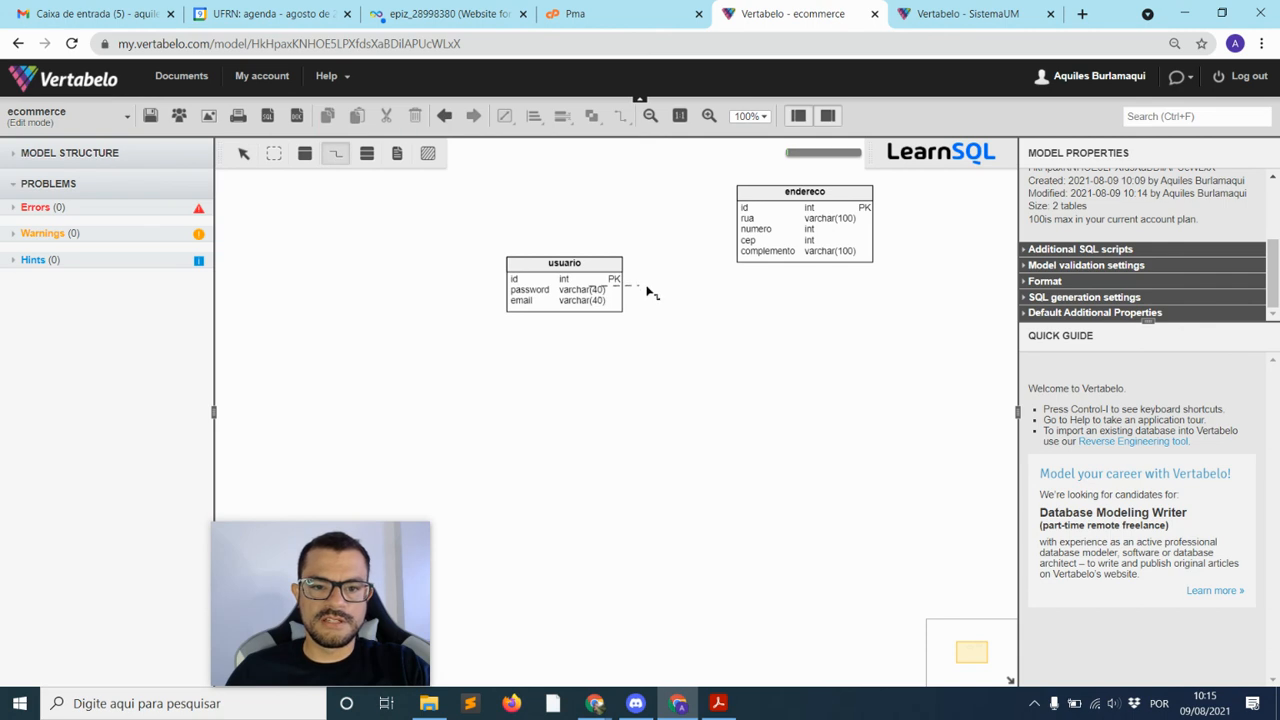
click(768, 231)
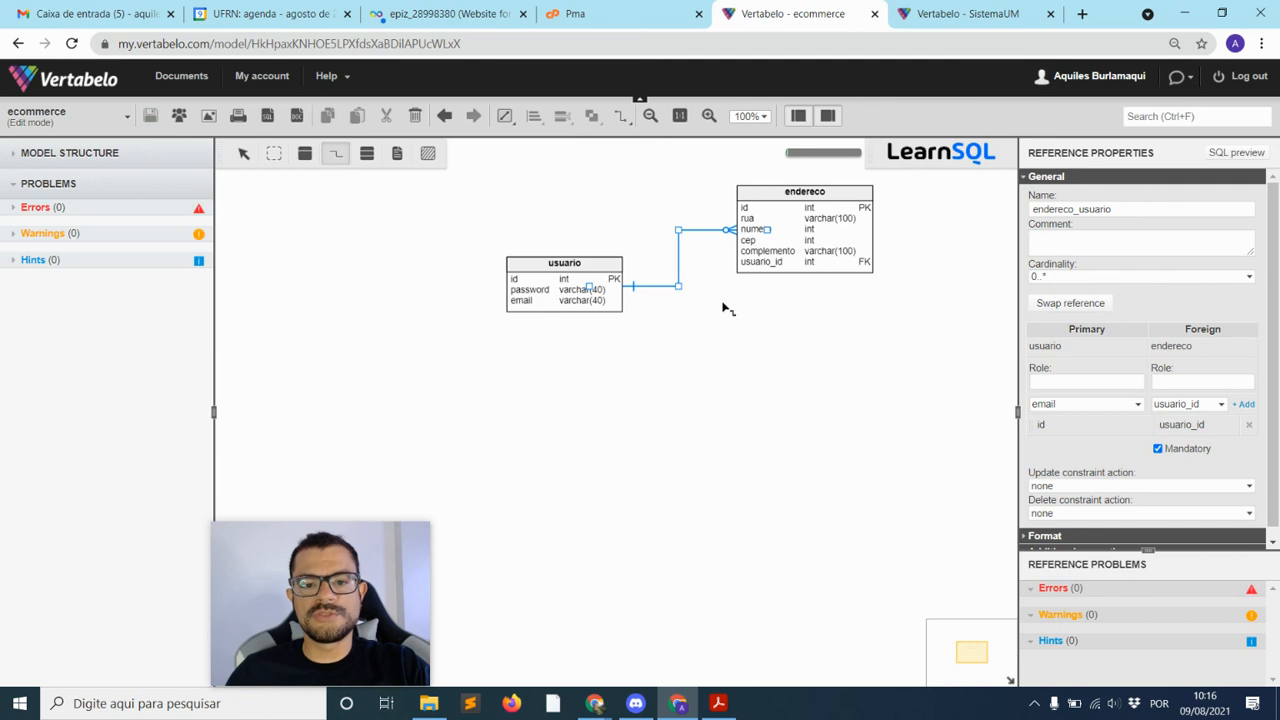
click(244, 155)
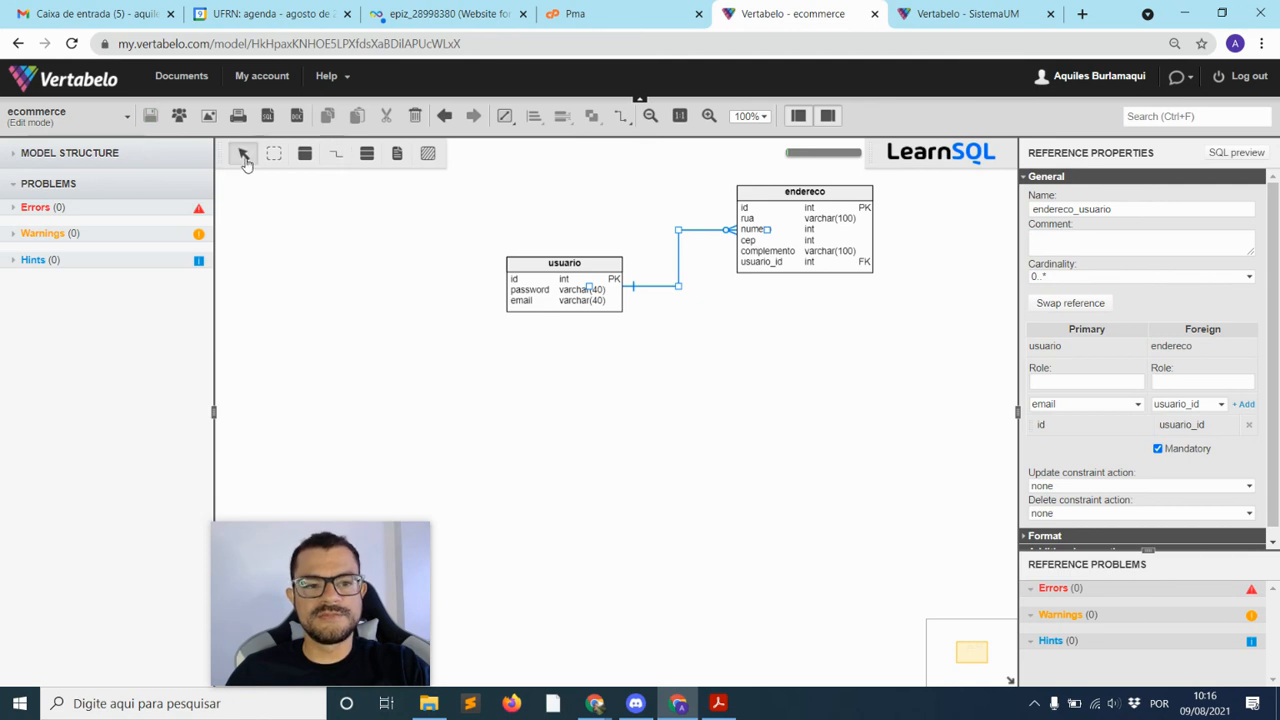
click(781, 342)
click(695, 236)
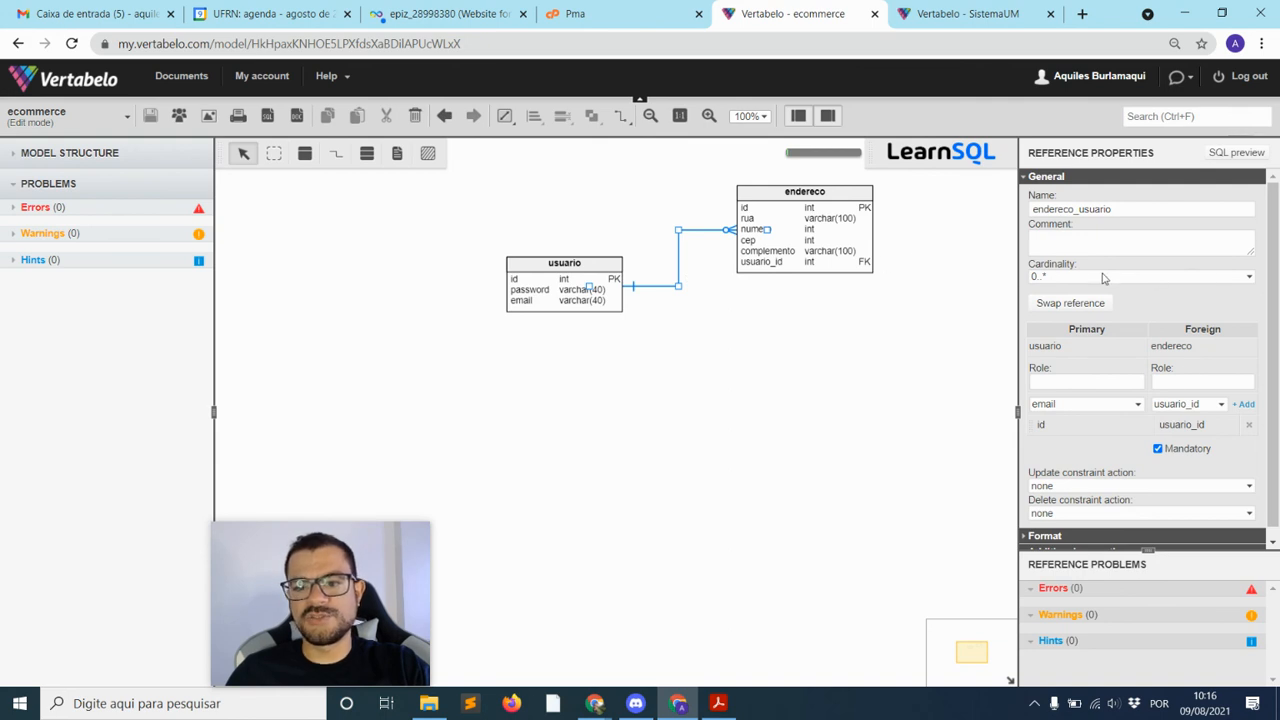
click(1051, 279)
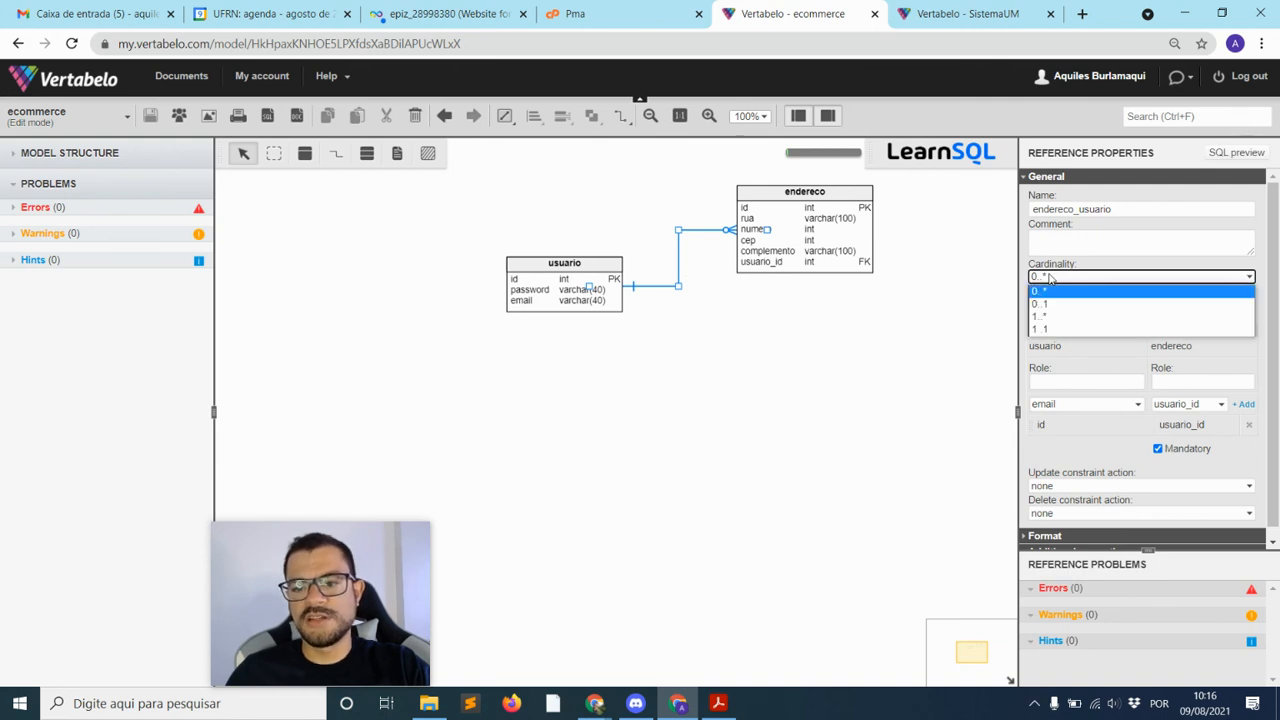
click(1066, 331)
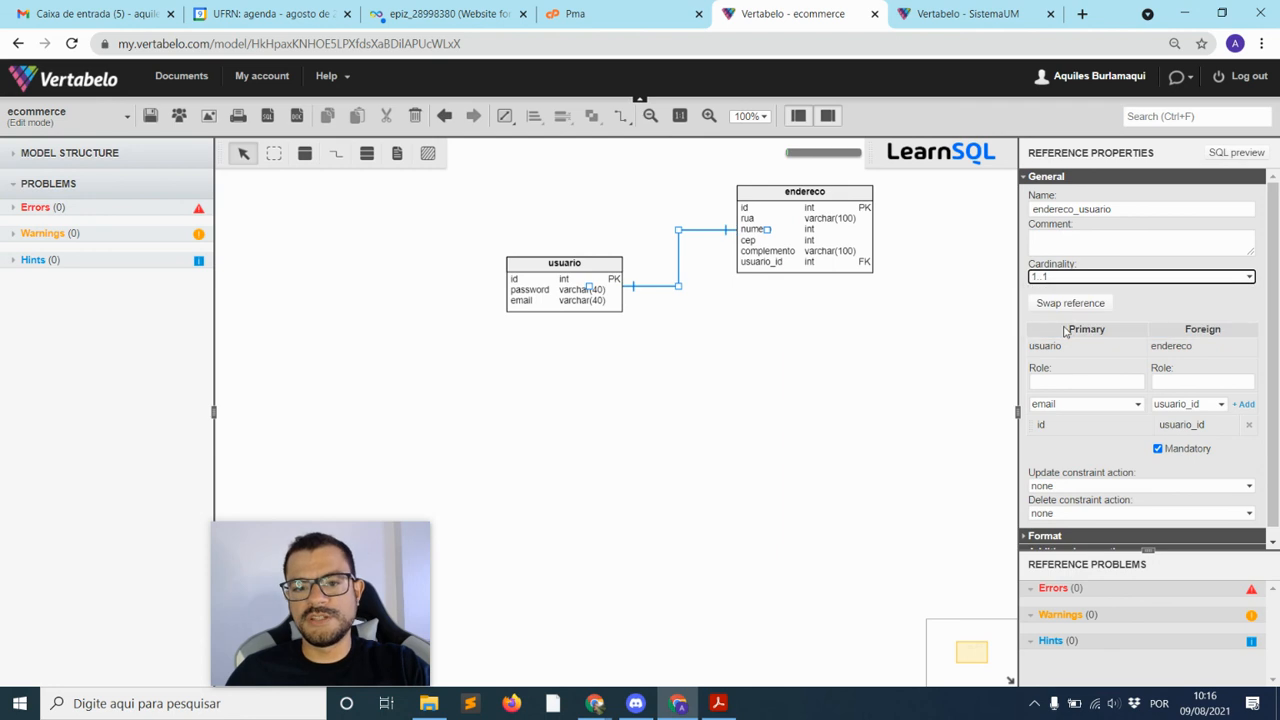
click(1135, 277)
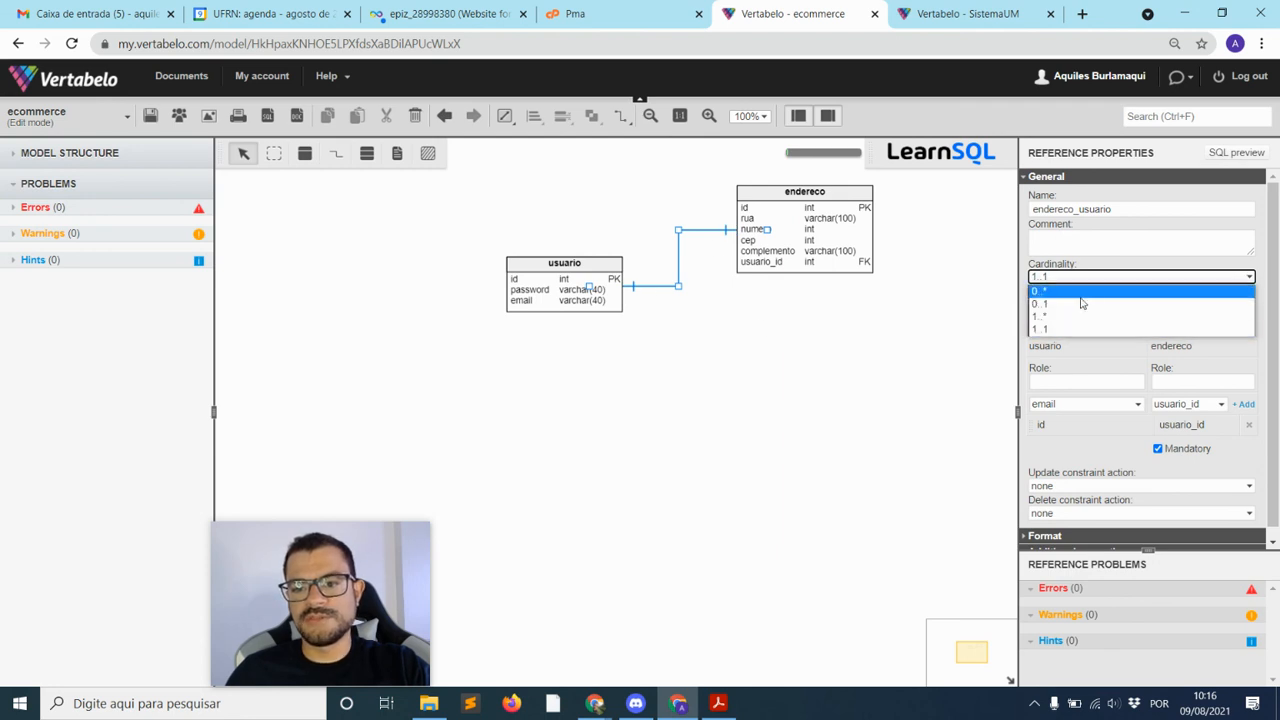
click(1081, 296)
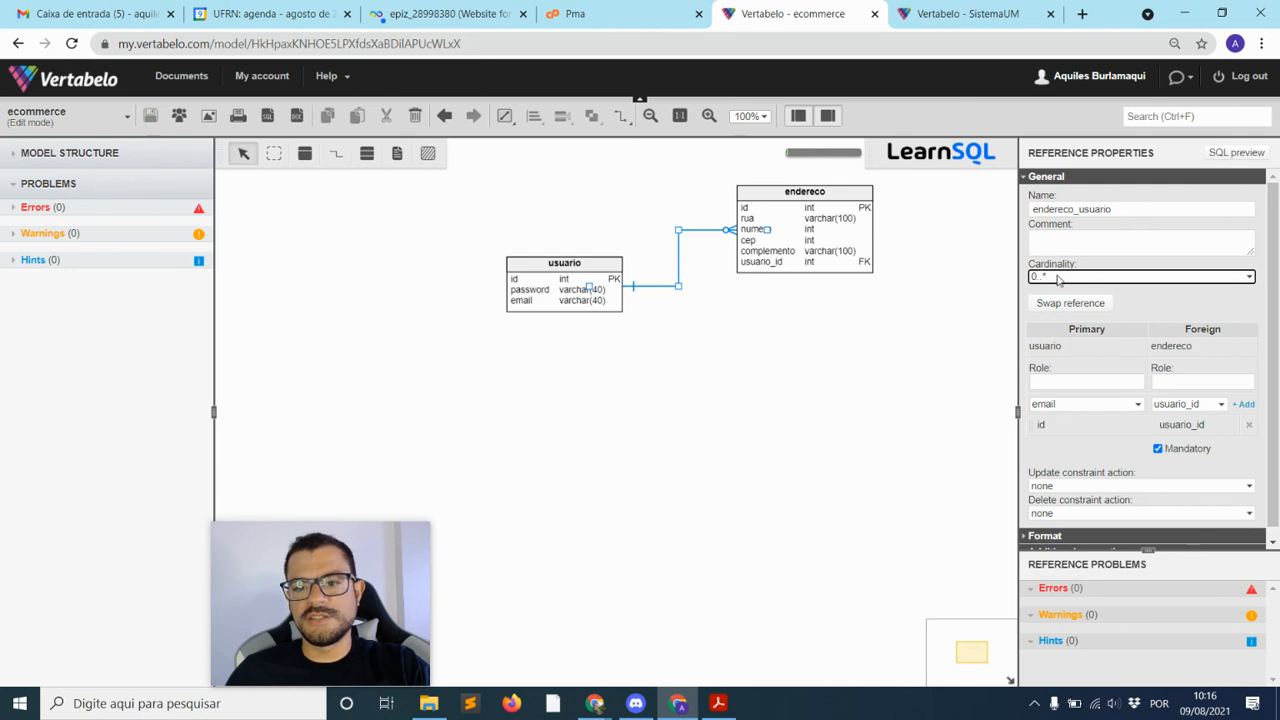
click(680, 322)
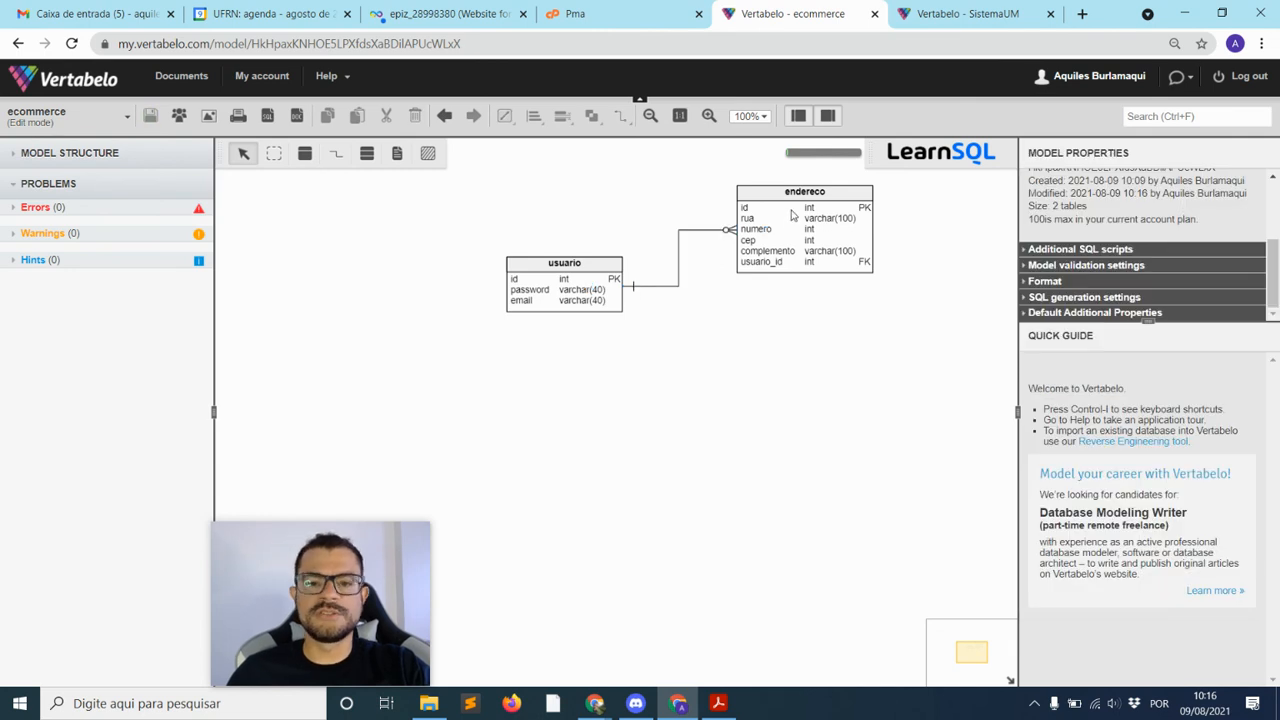
drag(794, 212, 826, 268)
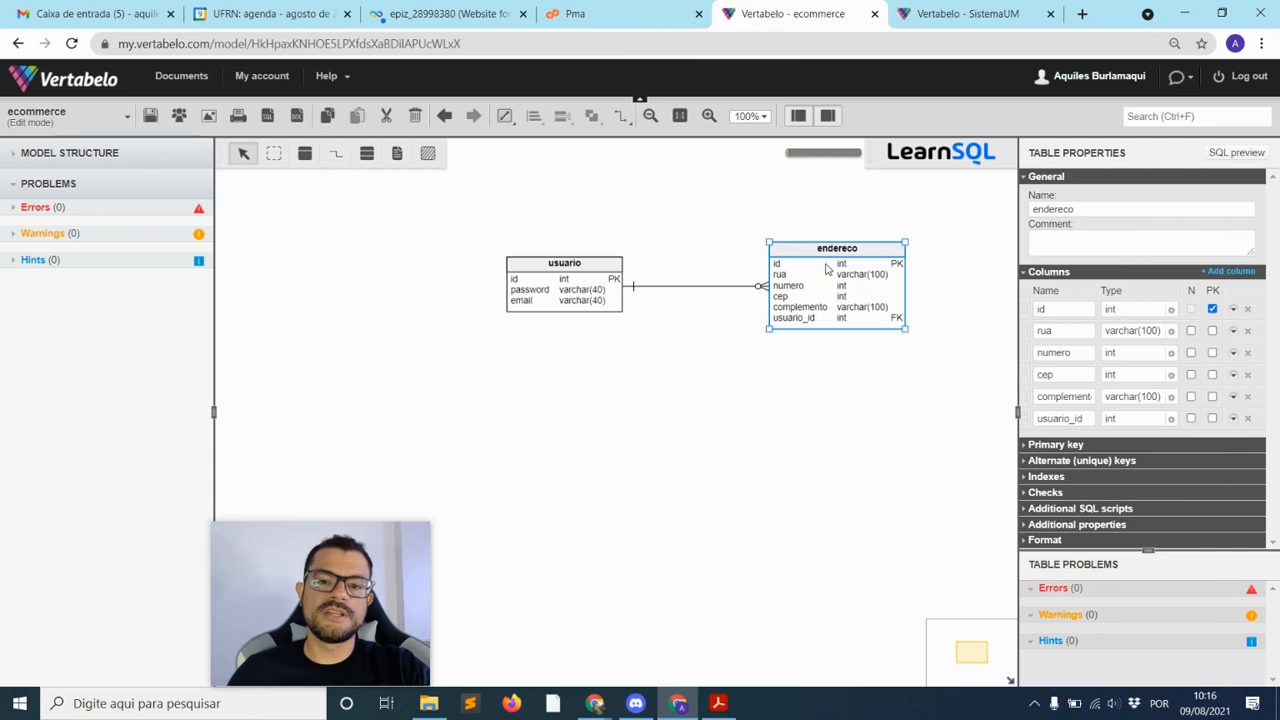
click(749, 405)
drag(842, 265, 796, 193)
click(762, 362)
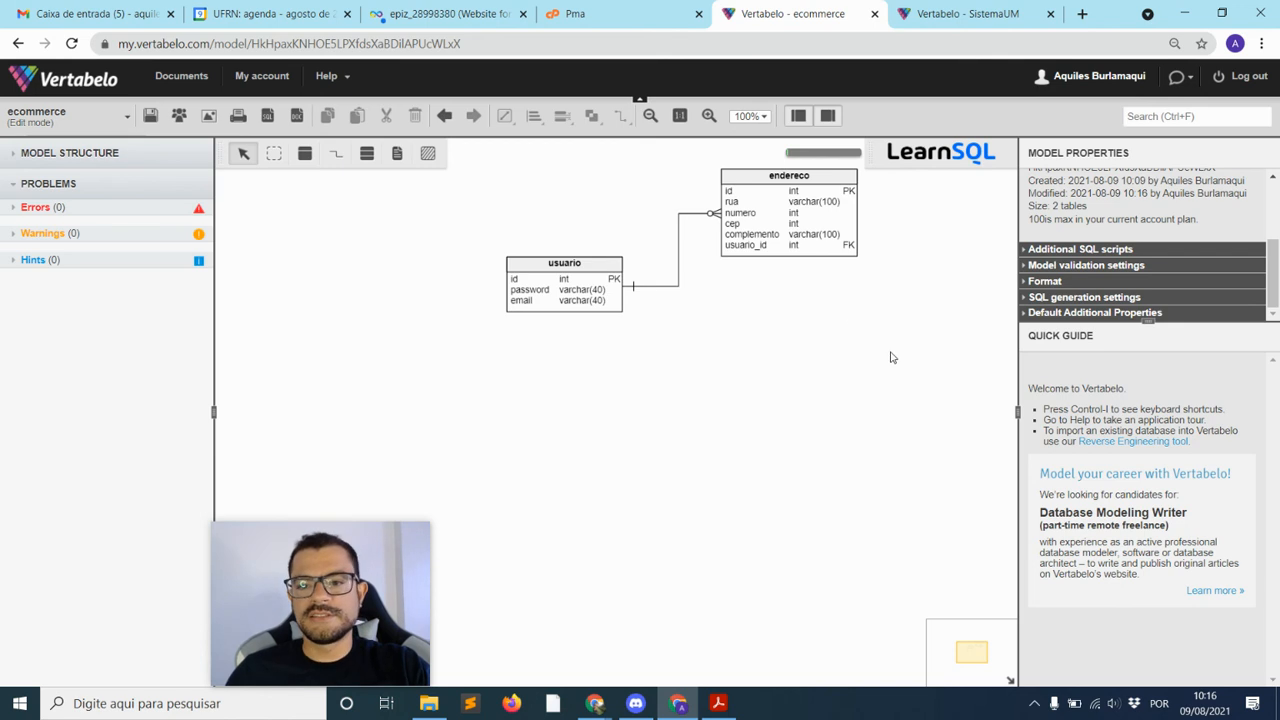
drag(800, 224, 835, 245)
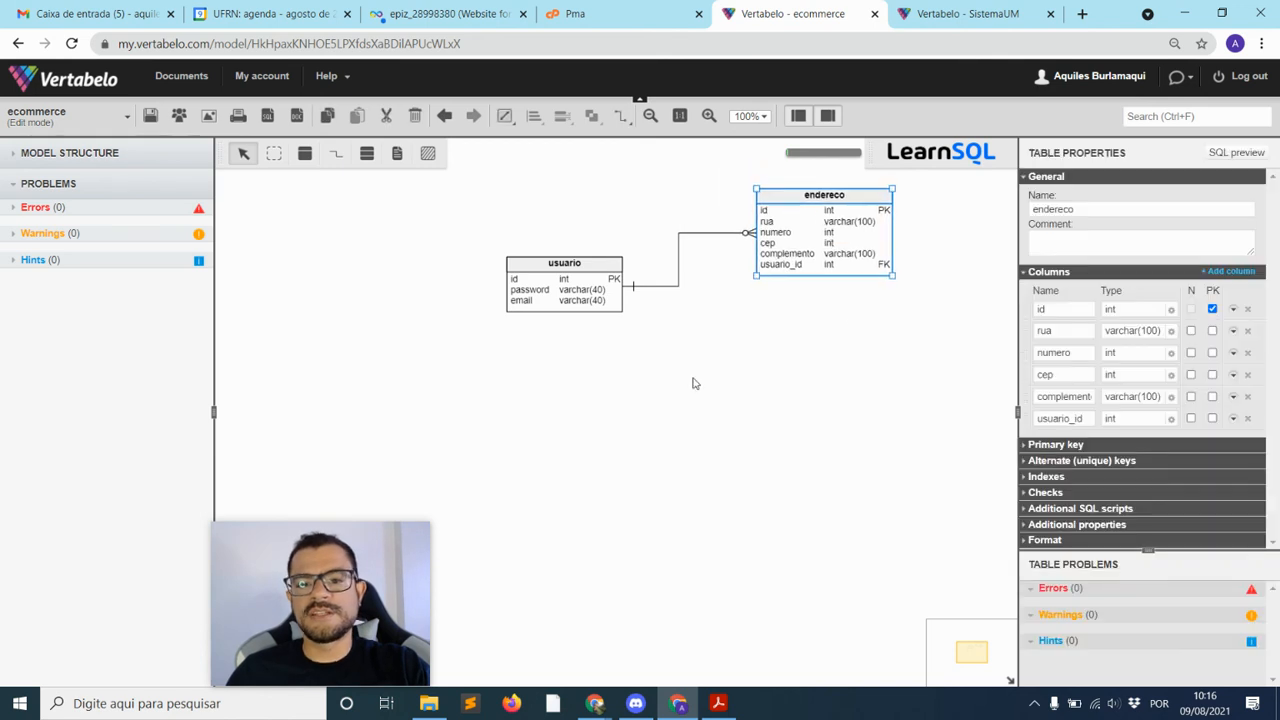
click(827, 410)
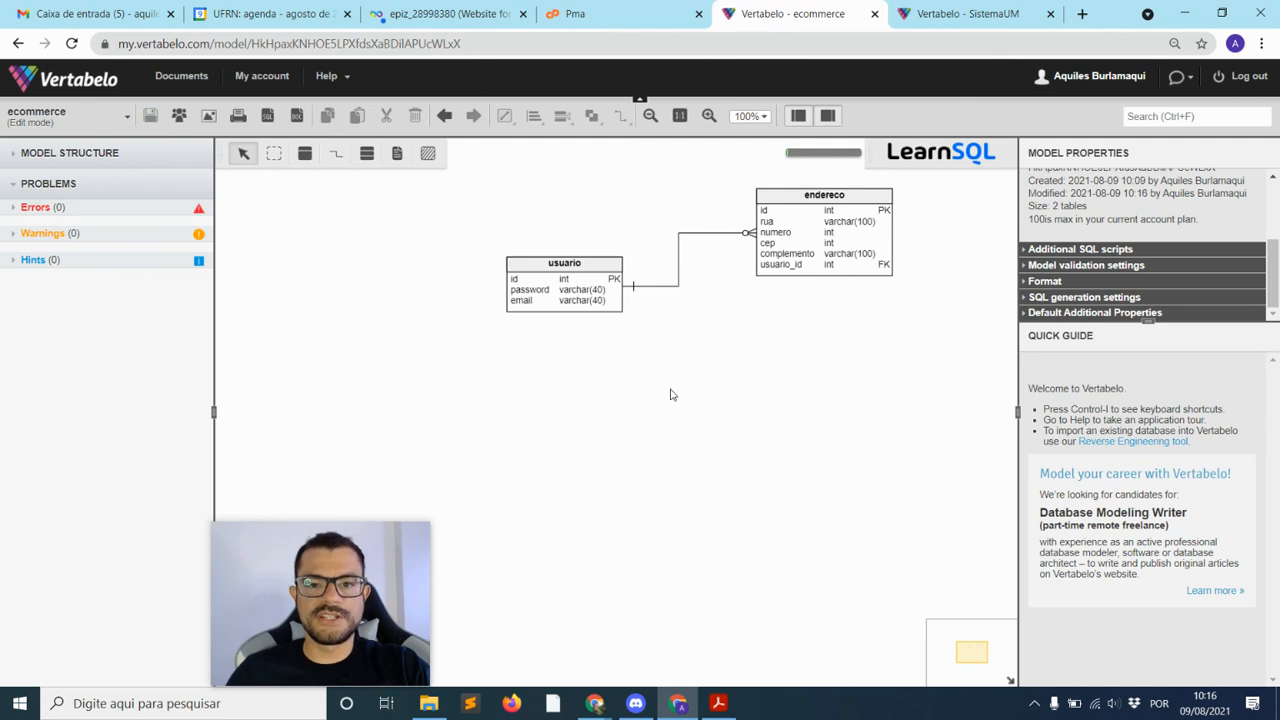
drag(808, 254, 792, 248)
click(785, 350)
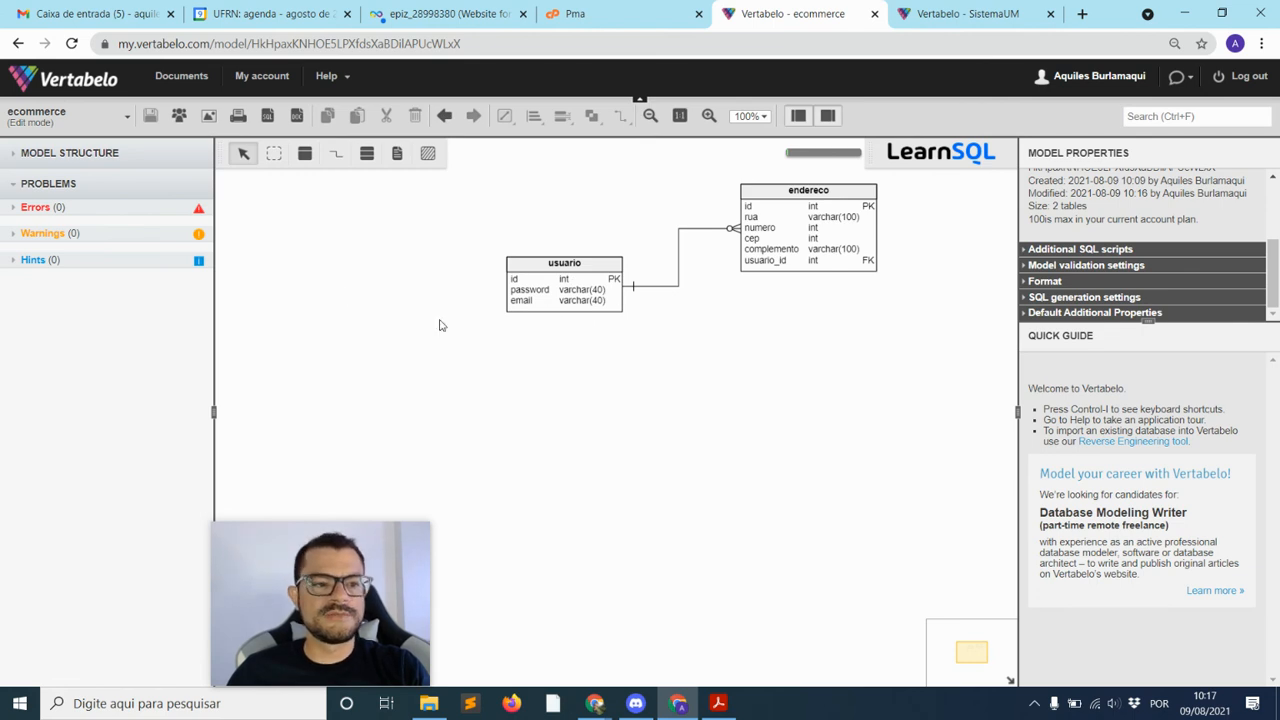
Generate the model's create script, download ecommerce_create.sql and open the downloaded file
click(268, 118)
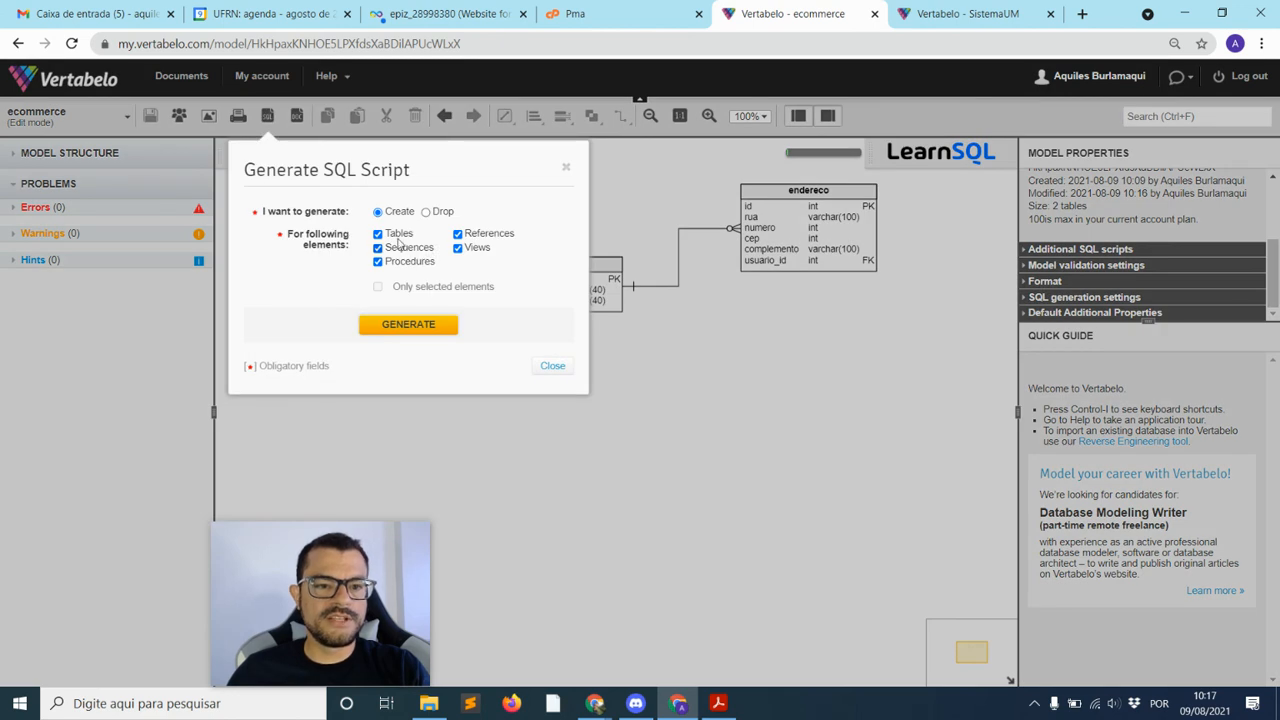
click(412, 330)
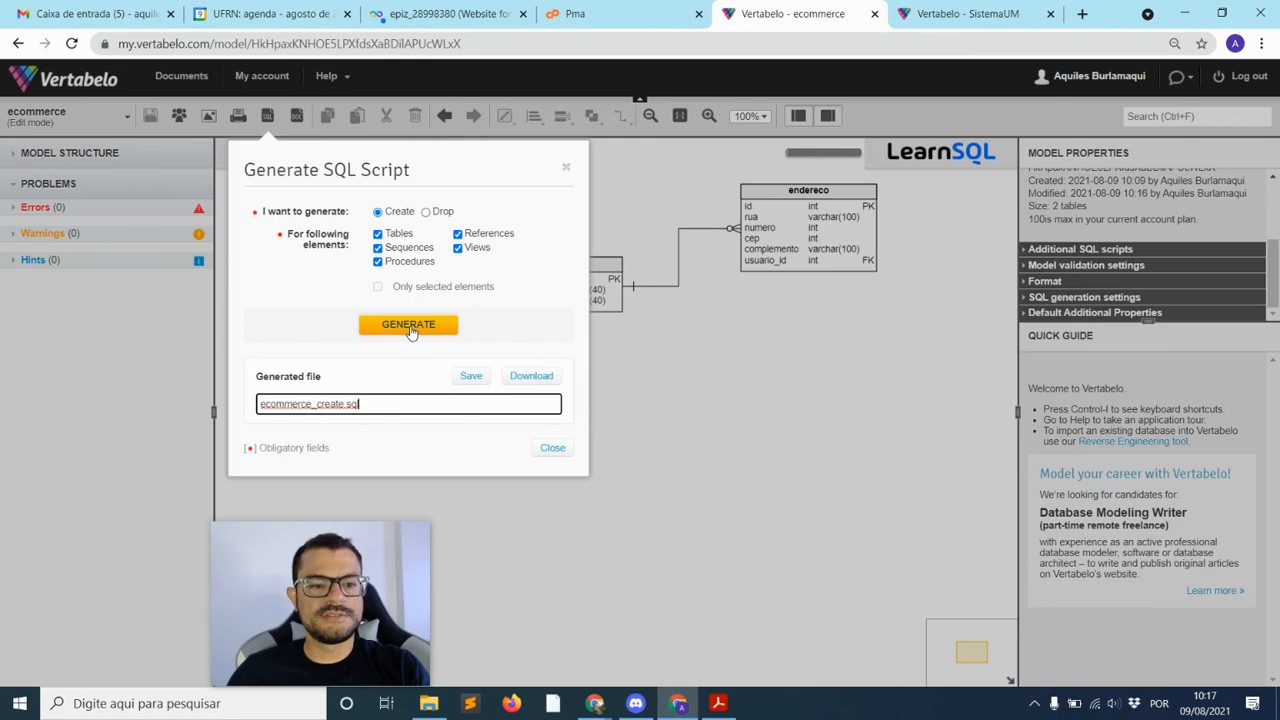
click(532, 377)
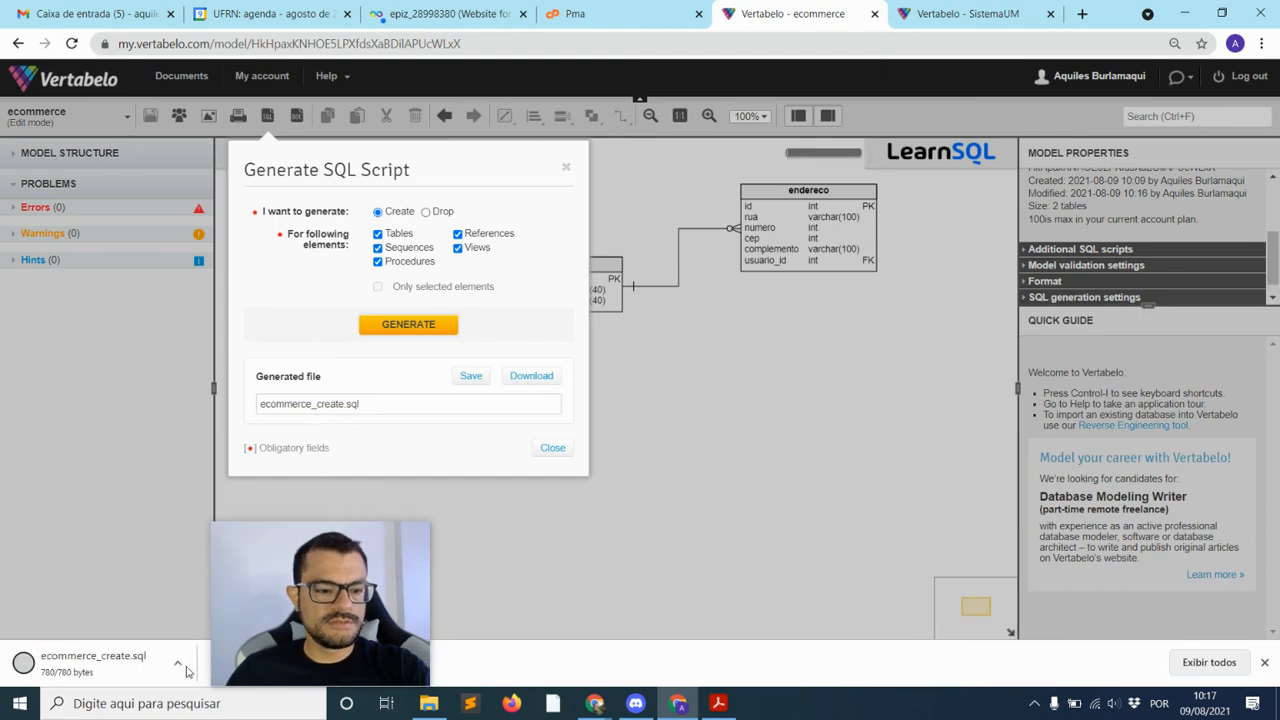
click(115, 665)
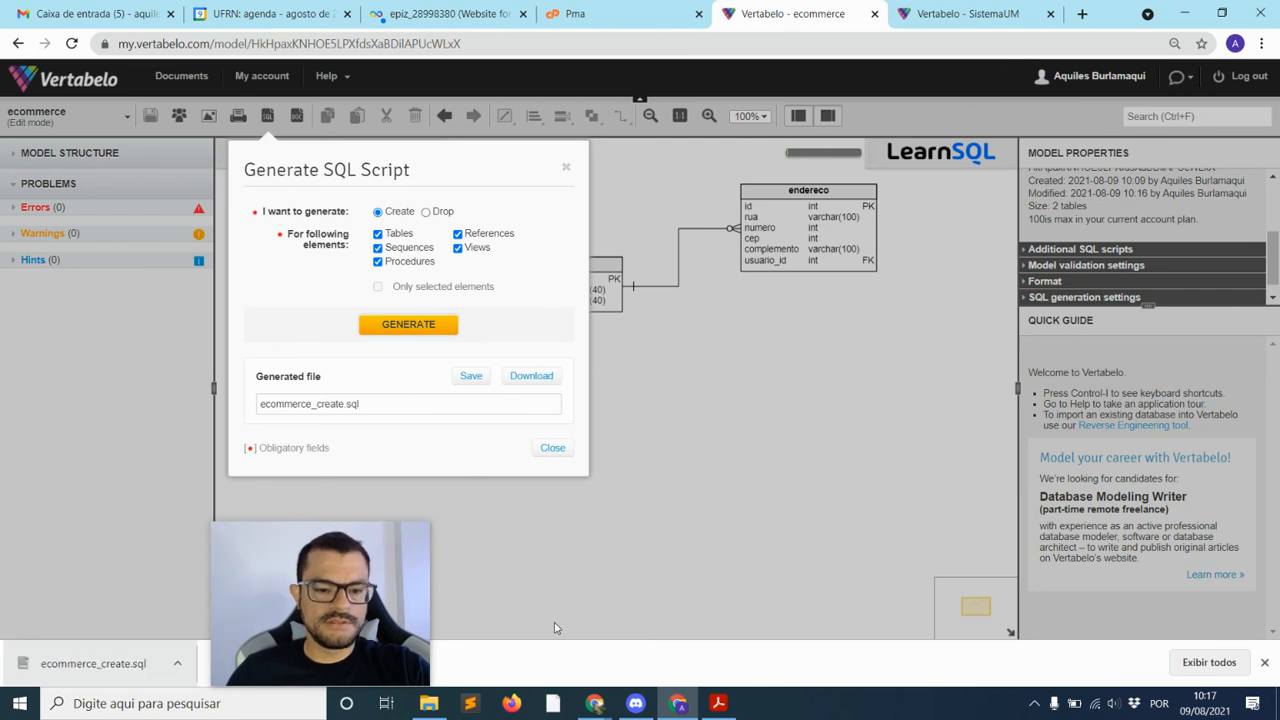
click(428, 703)
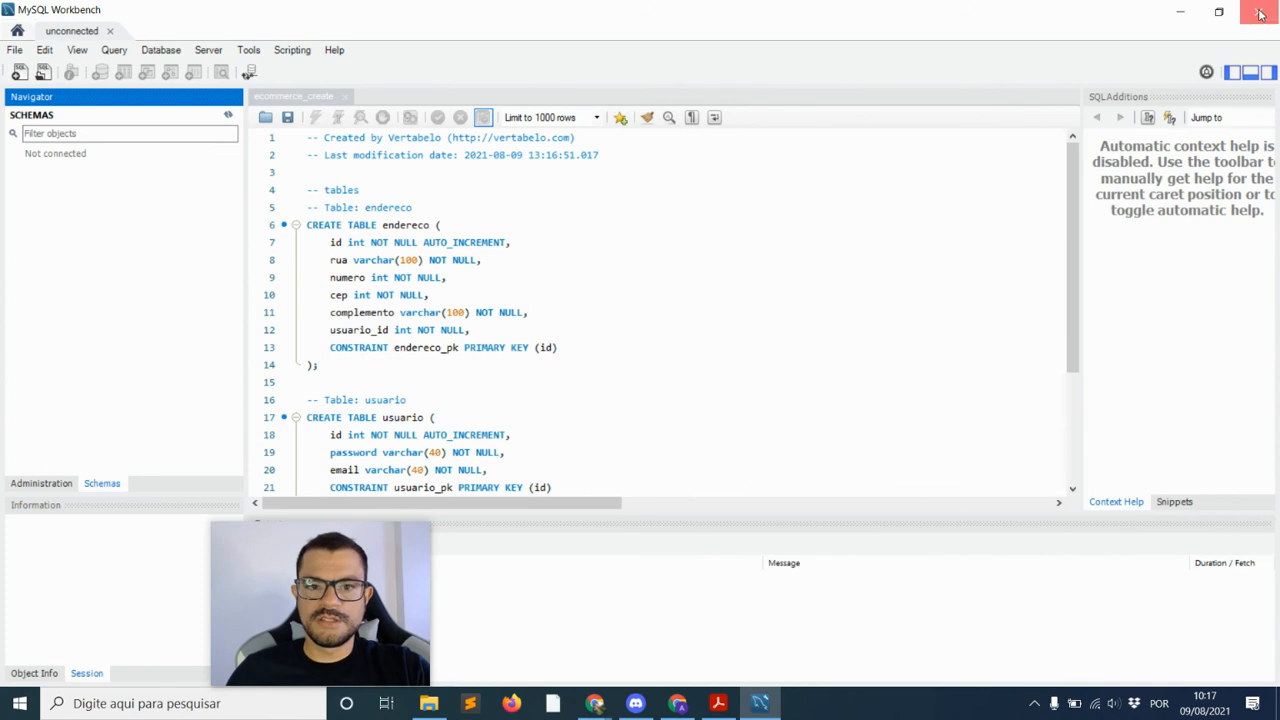
Close MySQL Workbench with Alt+F4 to leave the ecommerce_create.sql file showing in Downloads
key(alt+F4)
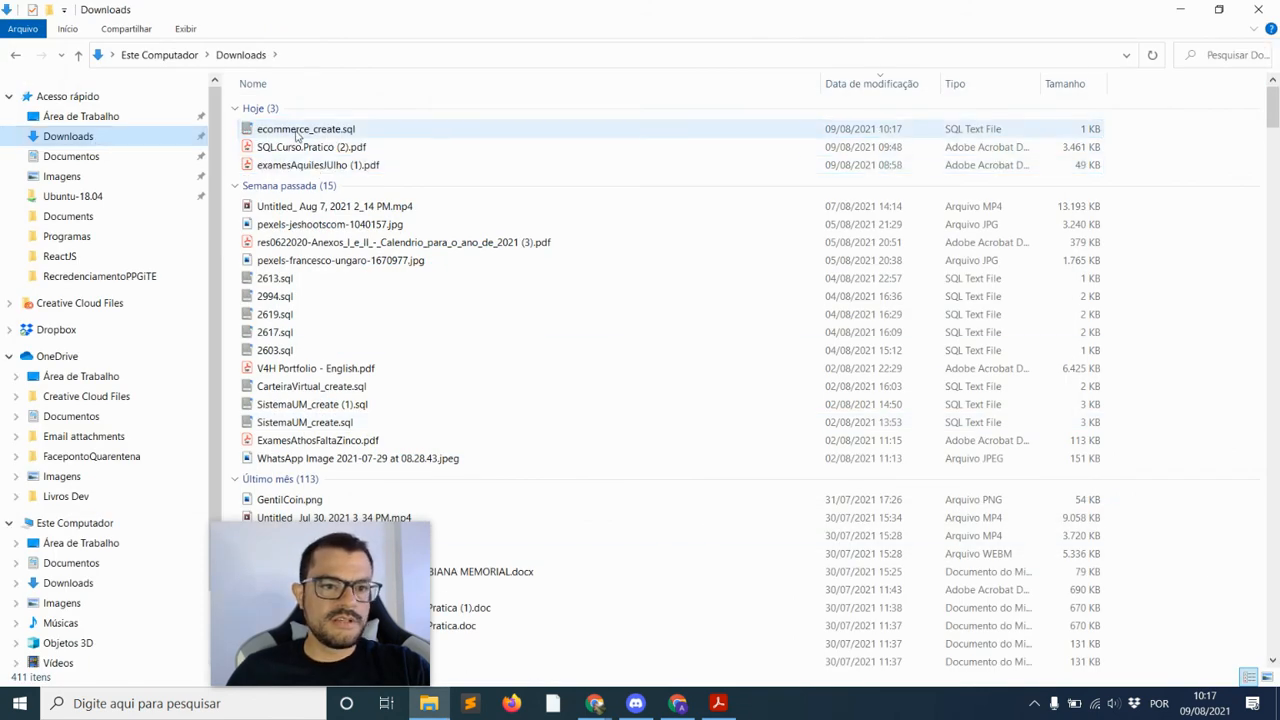
Open ecommerce_create.sql from the Downloads folder in Notepad
click(297, 133)
right_click(297, 136)
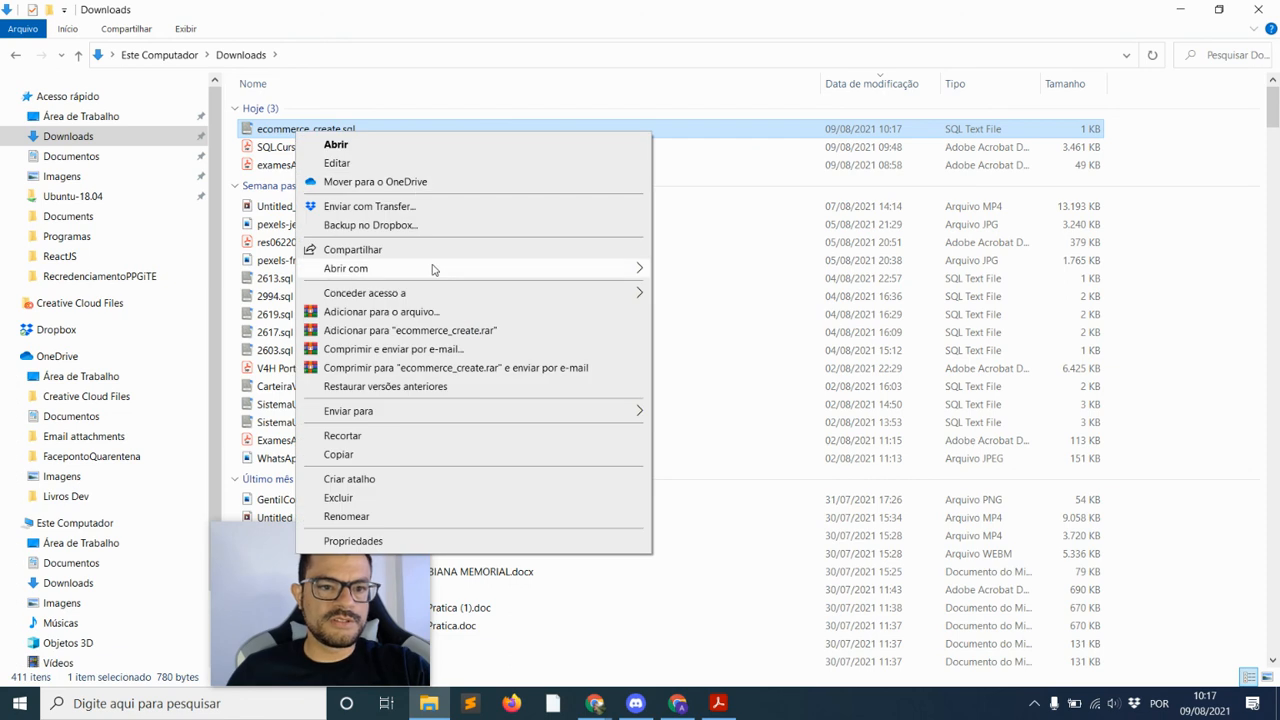
mouse_move(431, 268)
click(706, 276)
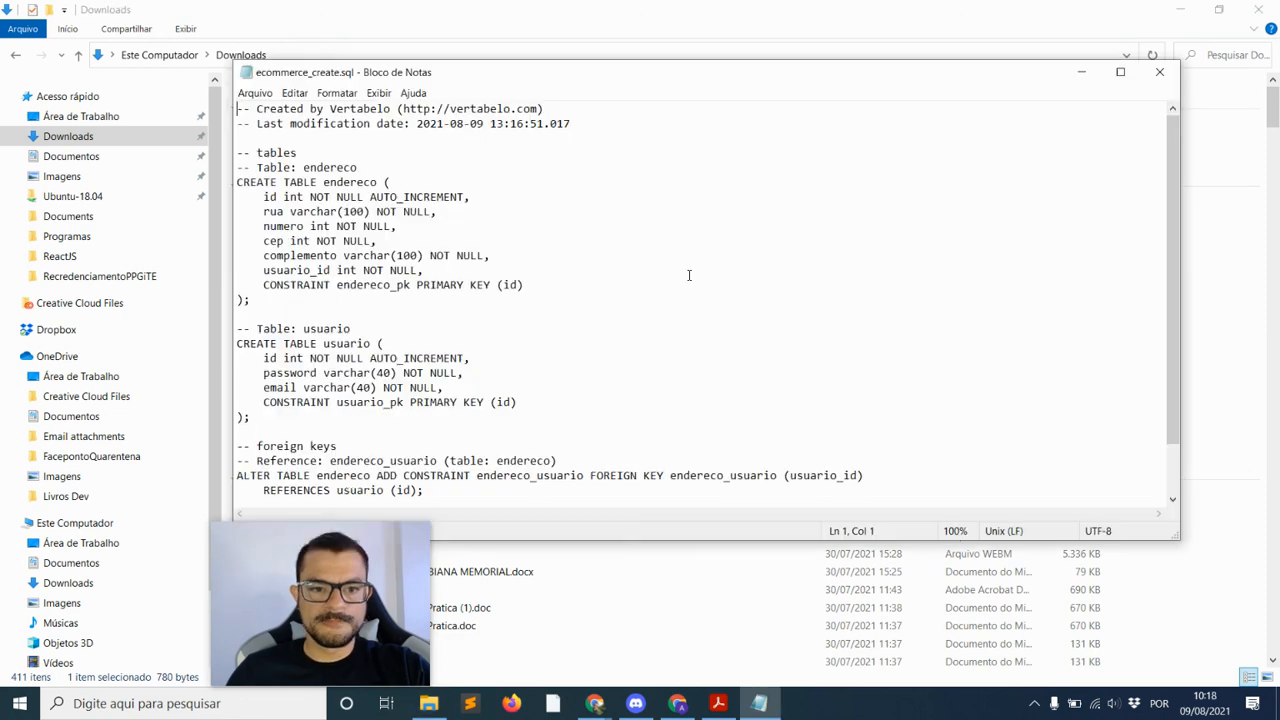
Review the script, highlighting the endereco and usuario table definitions
drag(365, 568, 1175, 560)
click(490, 255)
scroll(491, 226, down, 2)
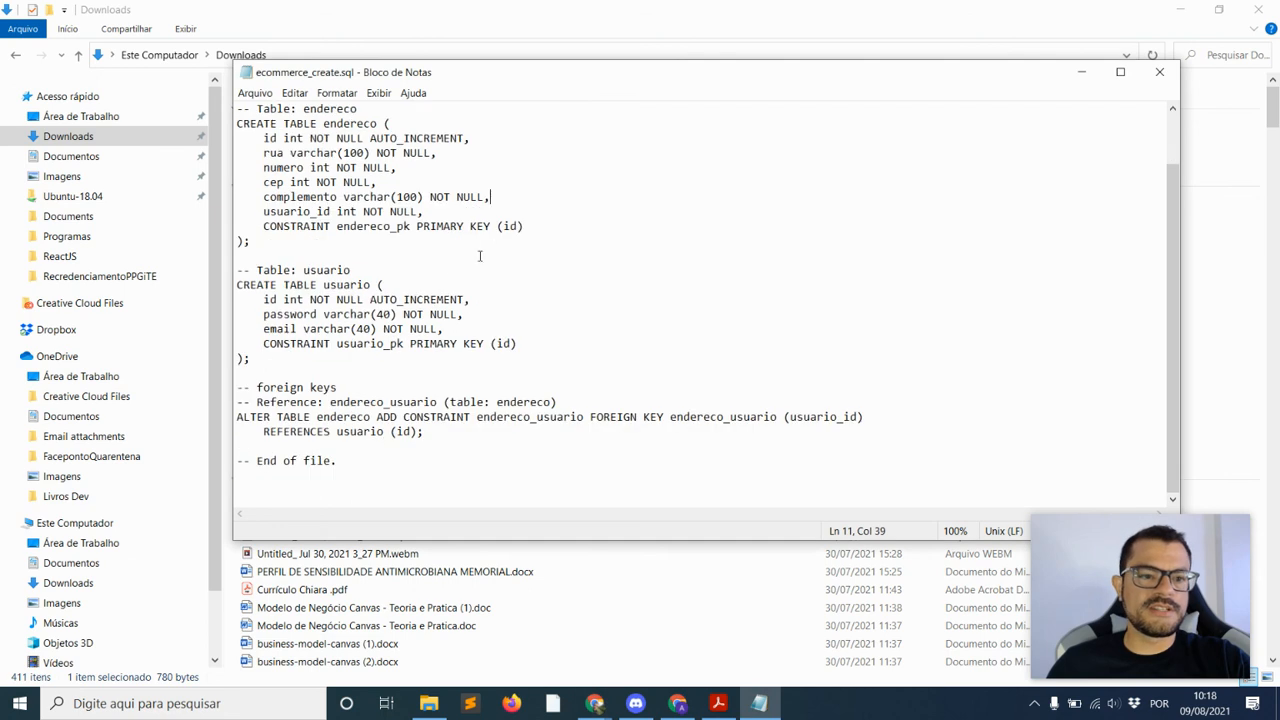
scroll(448, 267, up, 2)
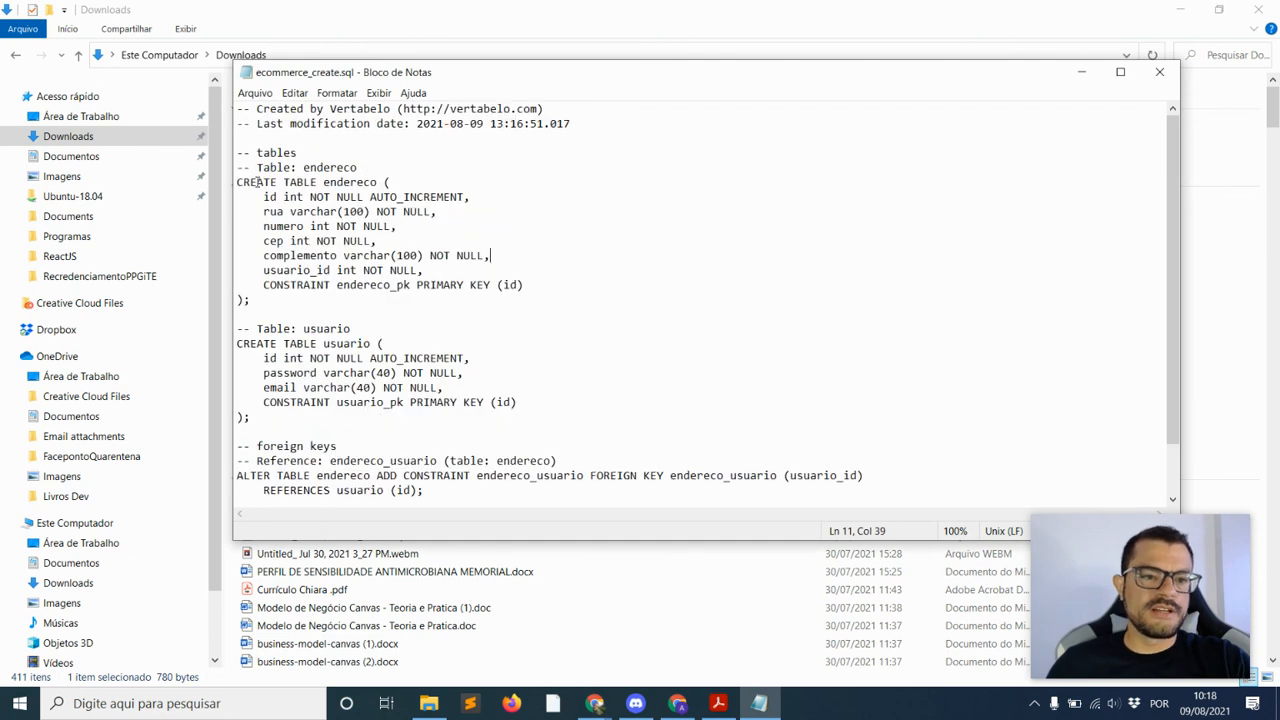
drag(257, 182, 378, 183)
drag(260, 343, 369, 344)
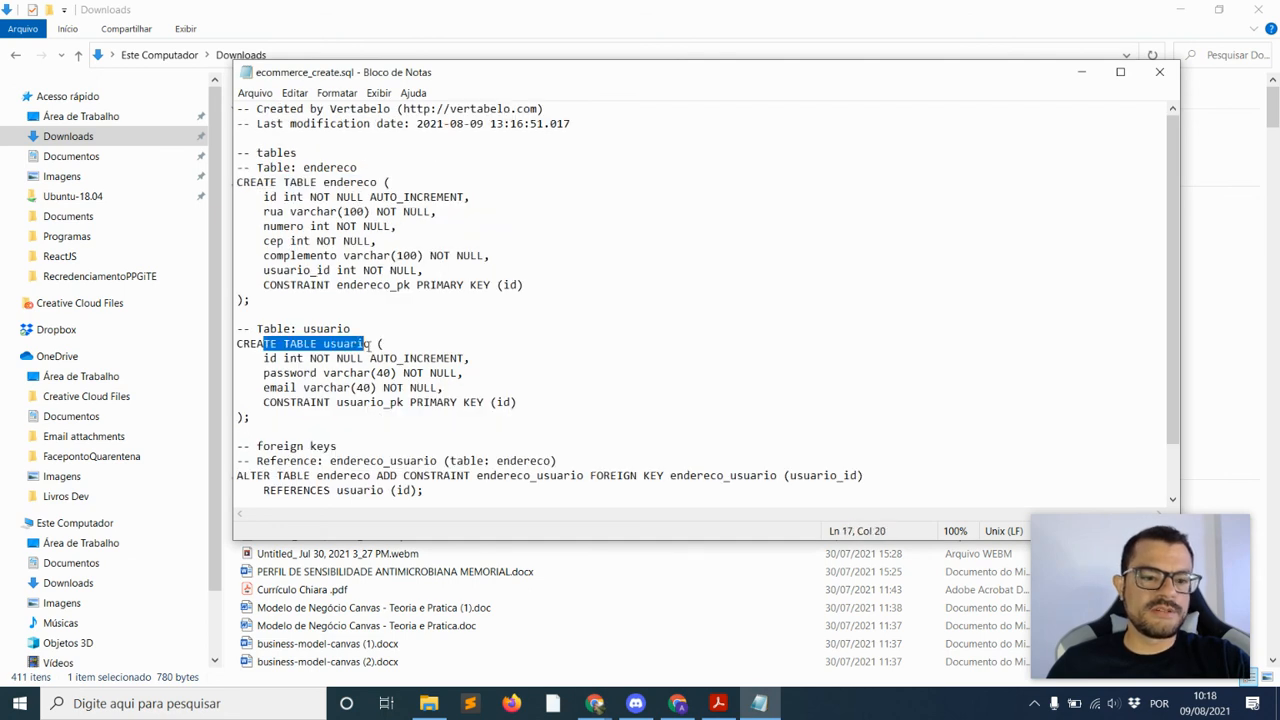
click(290, 445)
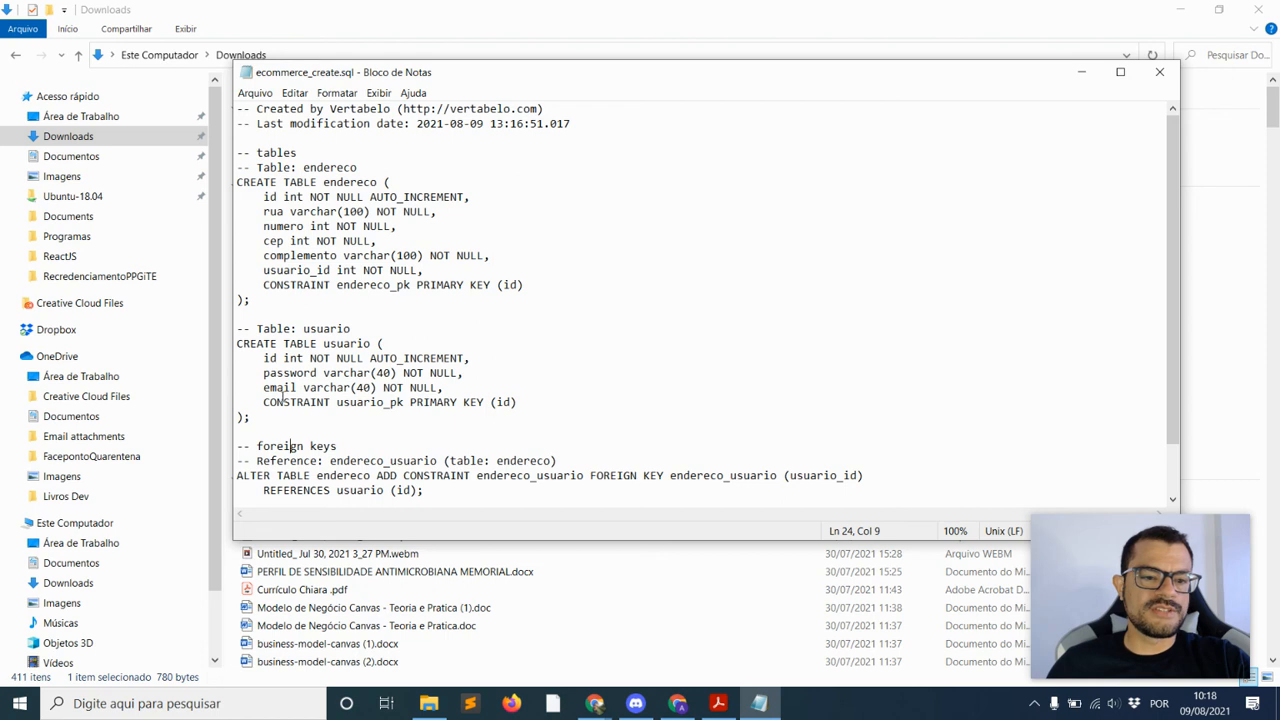
Point out usuario's email and primary key lines and the foreign key statement
drag(517, 402, 237, 388)
click(264, 372)
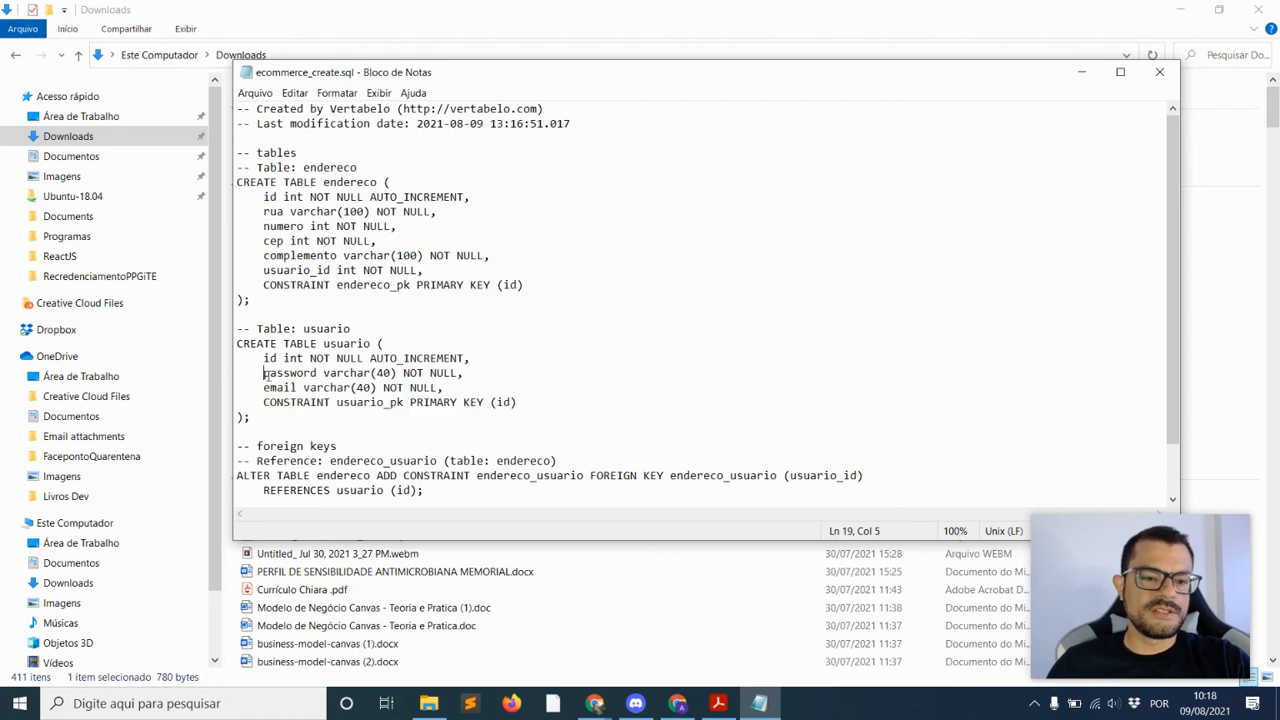
scroll(445, 402, down, 2)
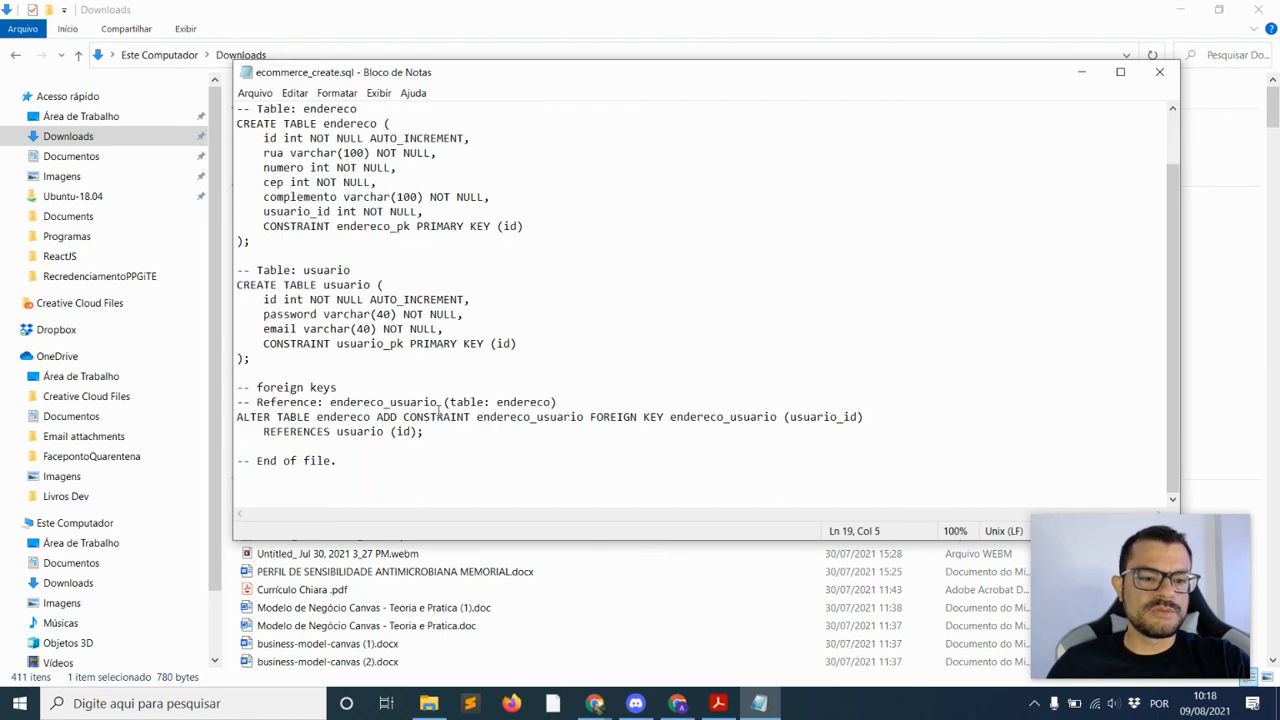
drag(390, 417, 680, 427)
click(627, 418)
click(584, 456)
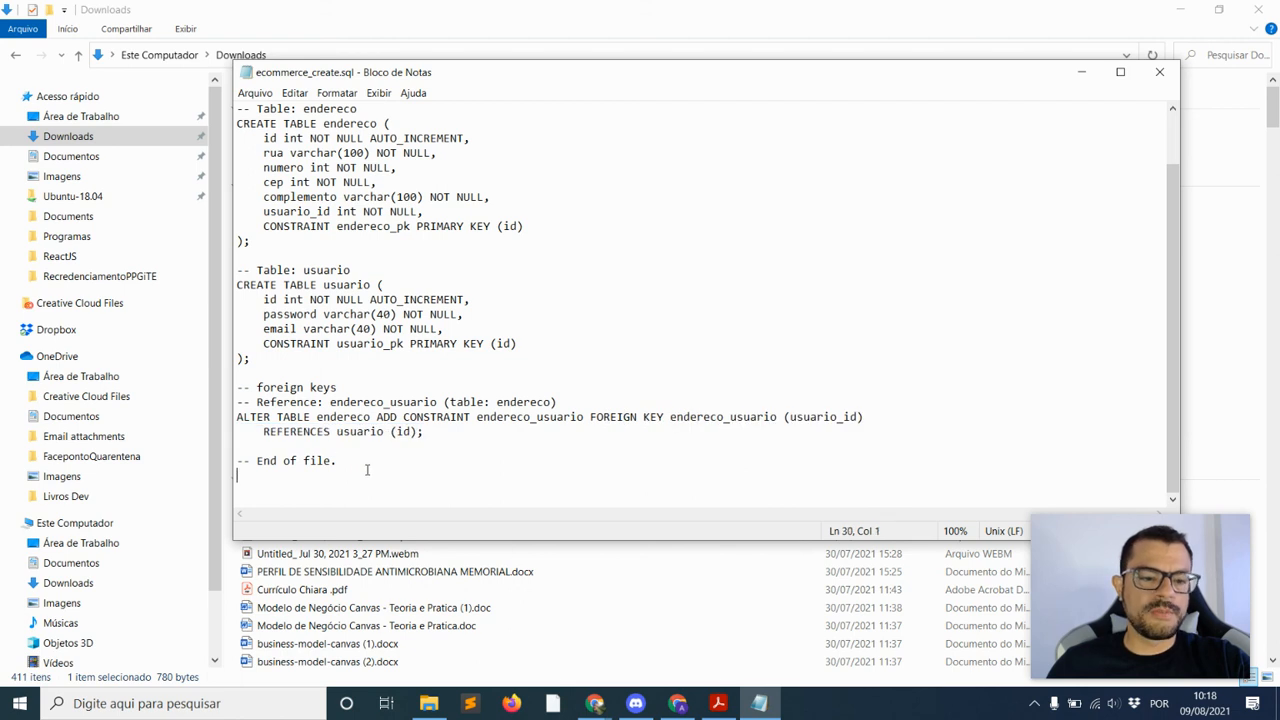
Select the whole SQL script and bring Chrome back to the front
key(ctrl+a)
scroll(465, 267, up, 2)
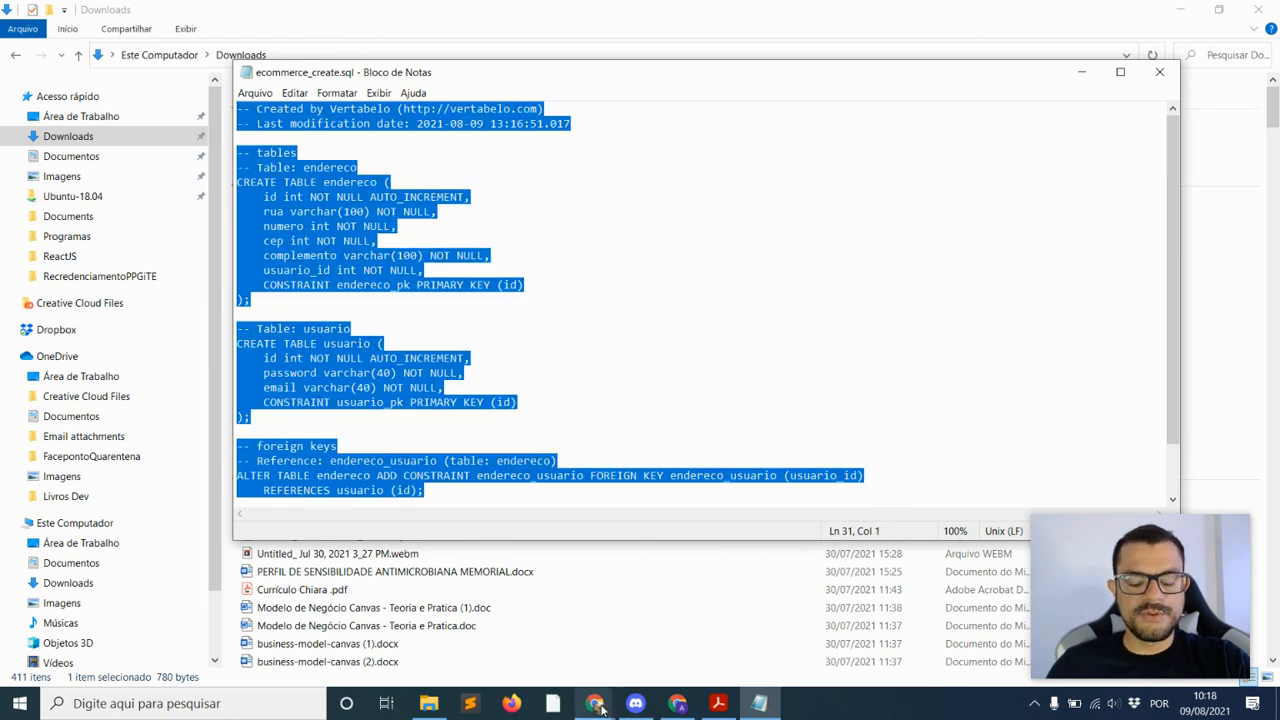
click(679, 705)
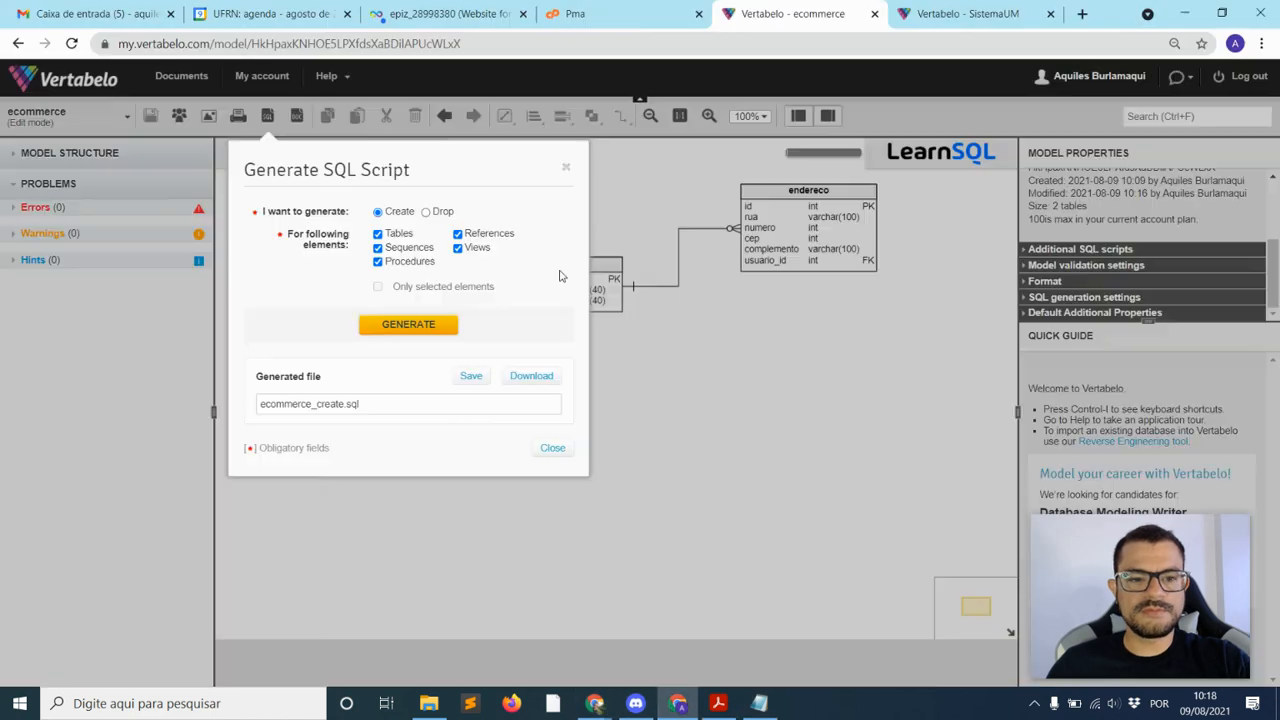
Switch to the InfinityFree account tab and dismiss the password warning and save prompt
click(409, 14)
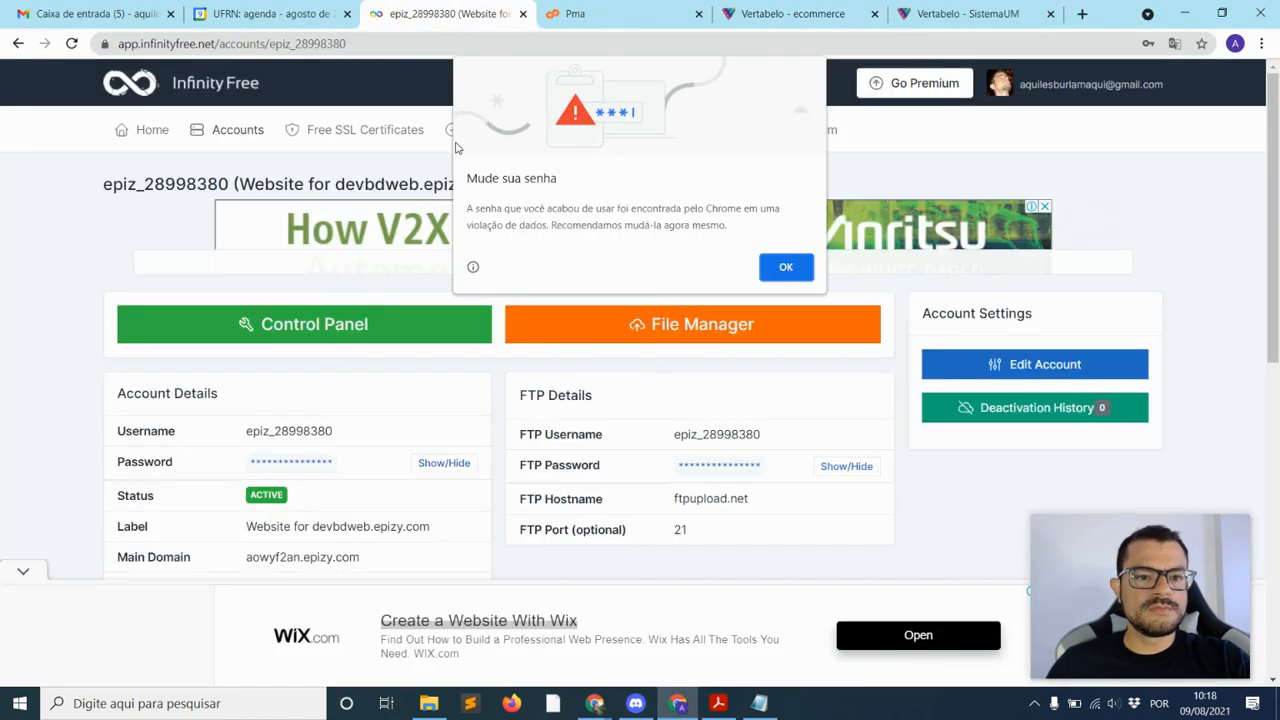
click(785, 268)
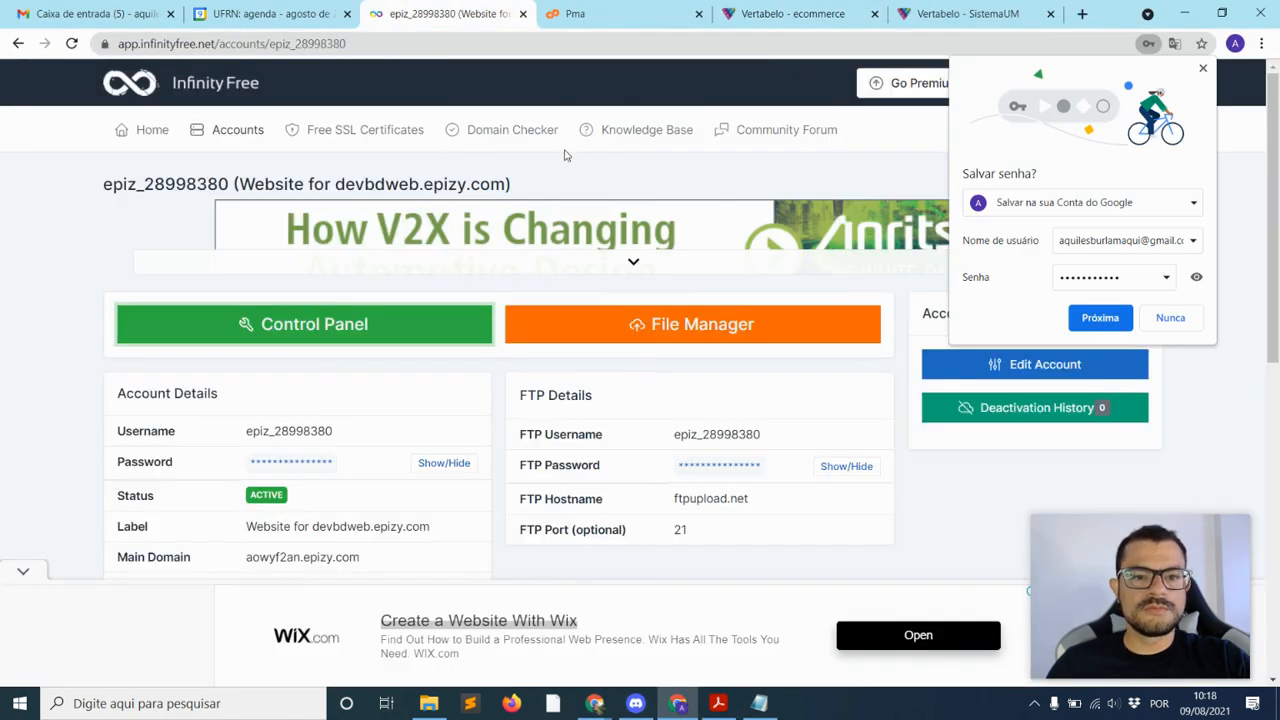
click(1100, 317)
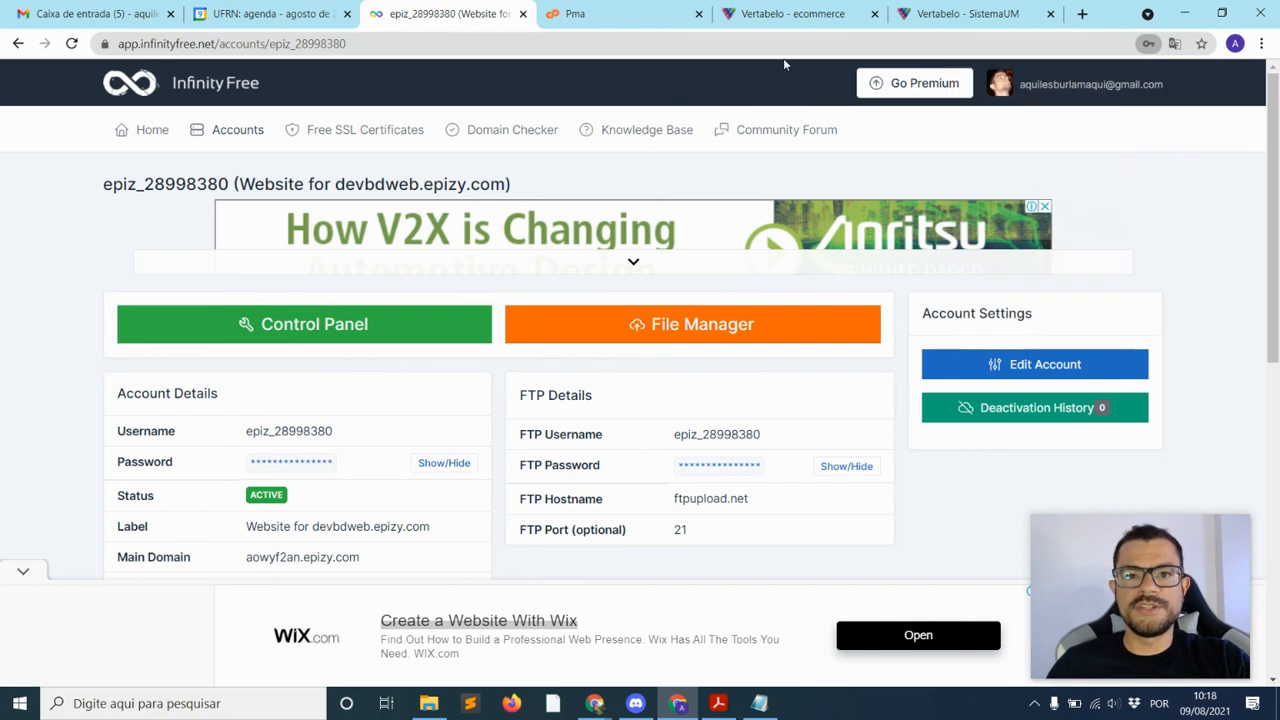
From the phpMyAdmin database list, connect to the vertabelo database
click(640, 16)
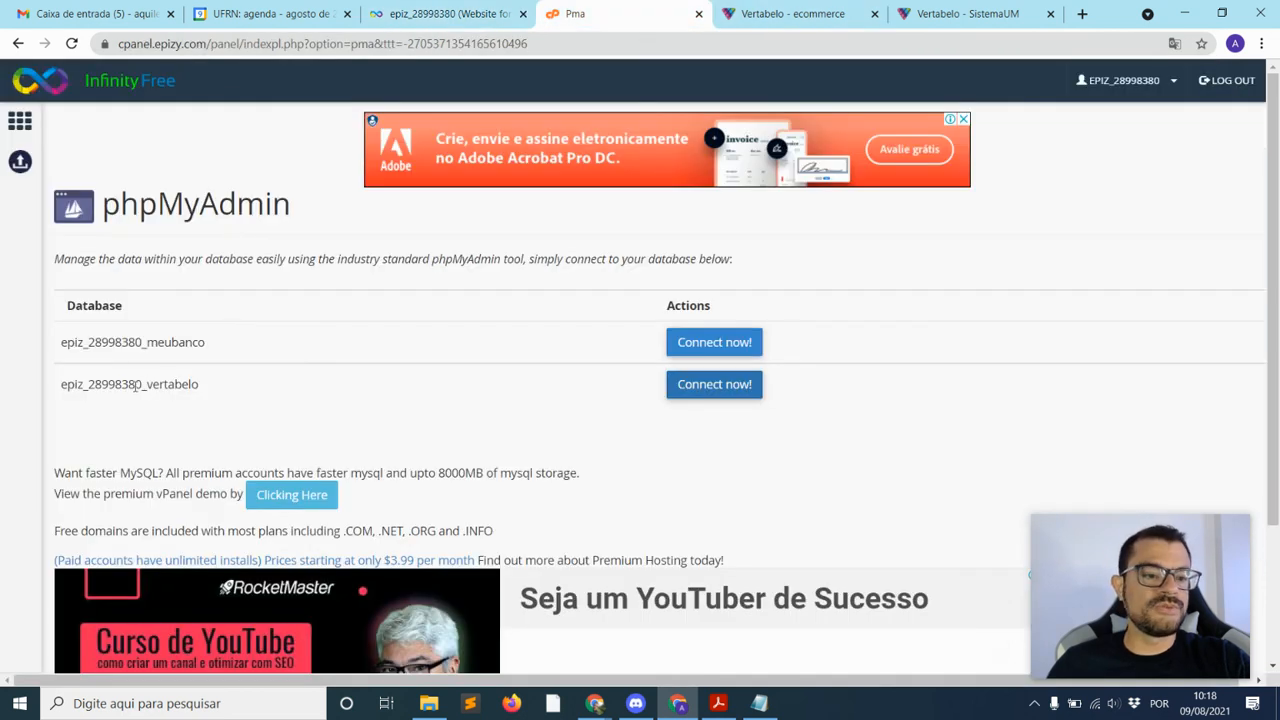
drag(150, 340, 216, 352)
click(245, 352)
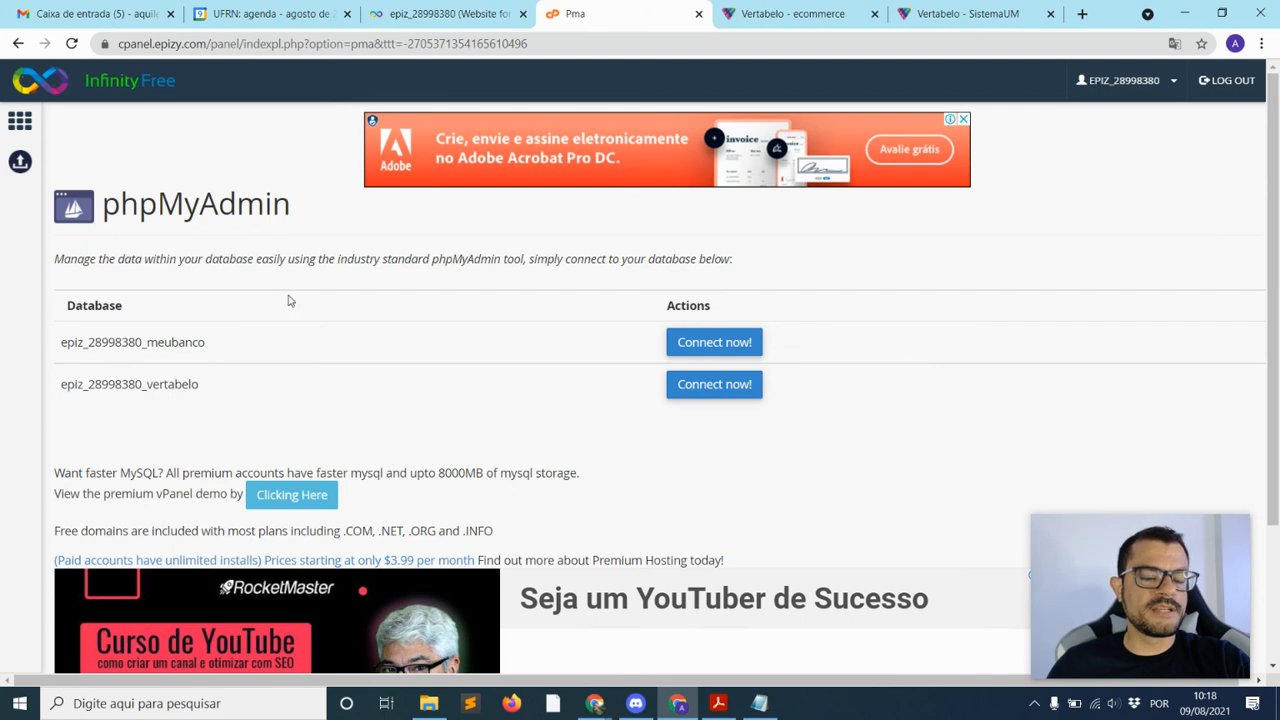
click(705, 390)
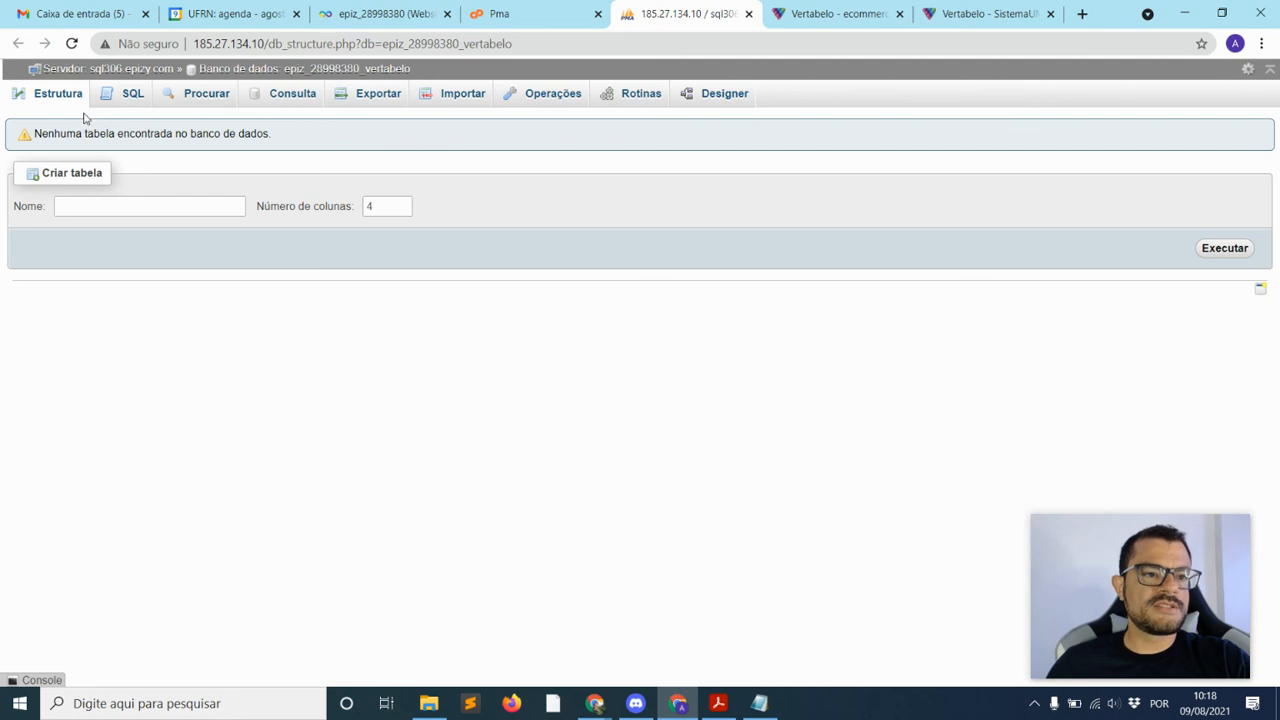
Paste the ecommerce_create.sql script into the vertabelo database's SQL editor and execute it
click(117, 100)
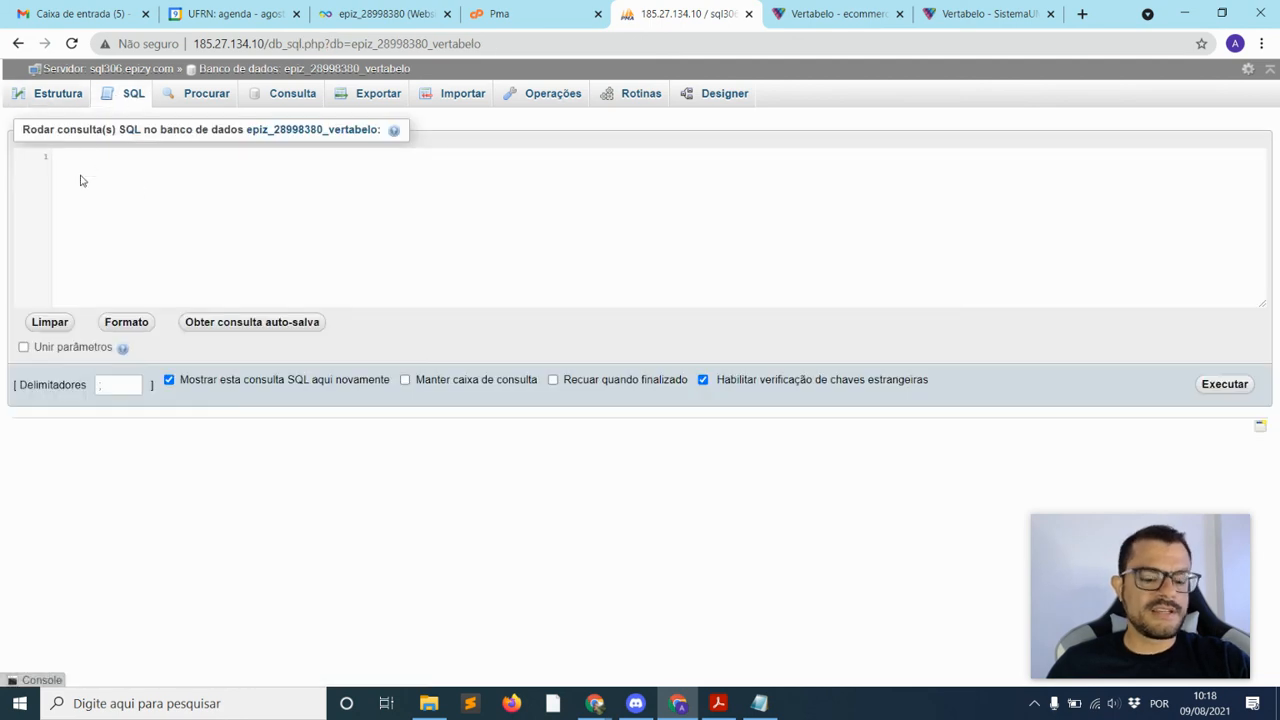
key(ctrl+v)
scroll(177, 270, up, 10)
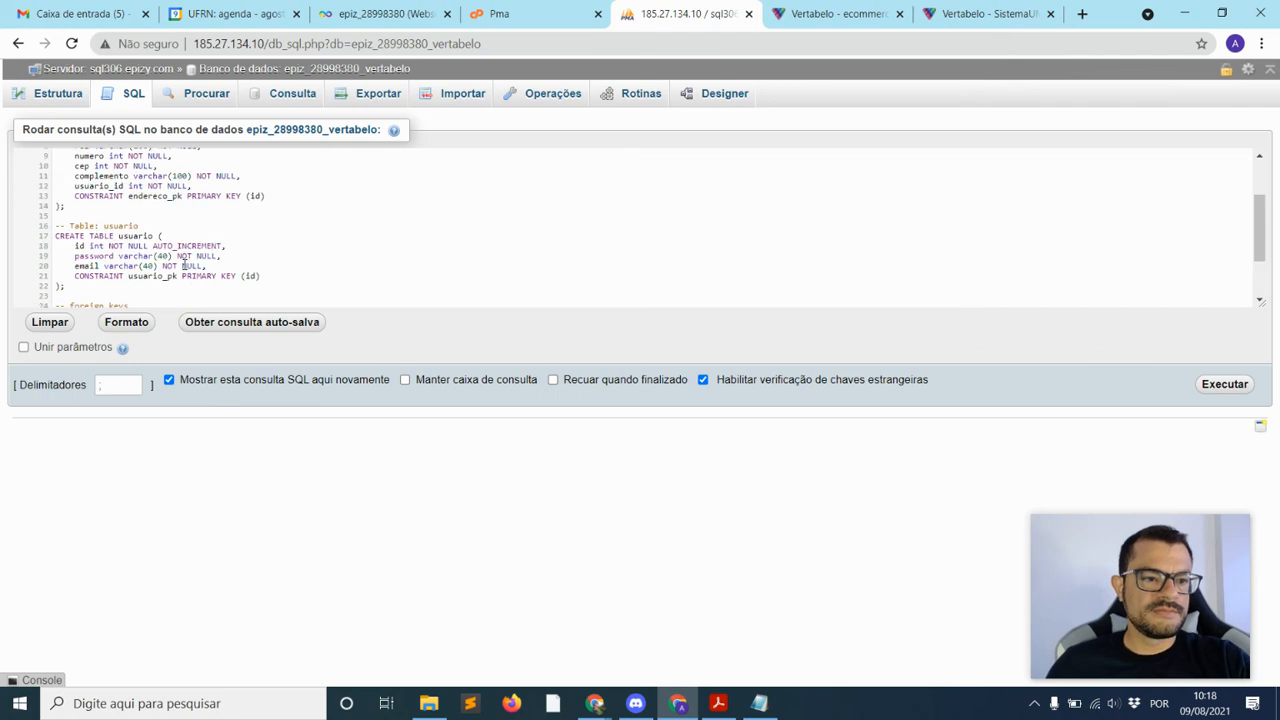
click(1212, 384)
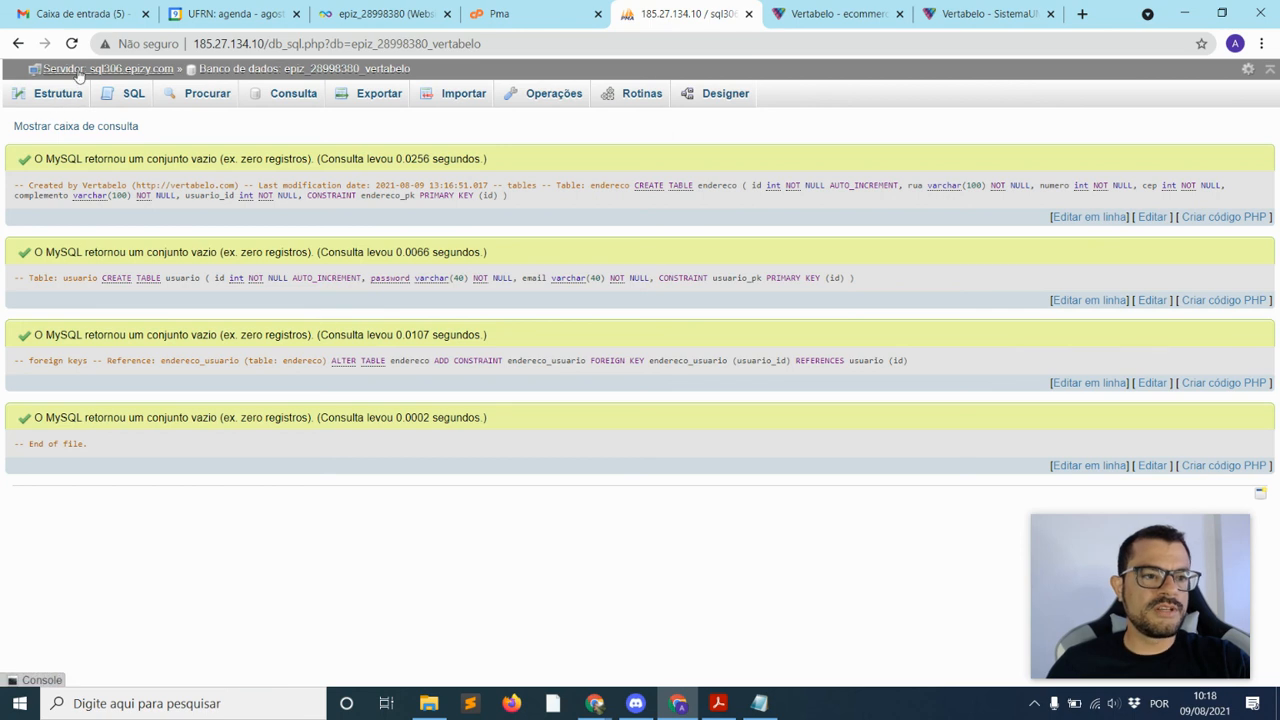
Check that the usuario table exists, viewing its empty rows and column structure
click(58, 95)
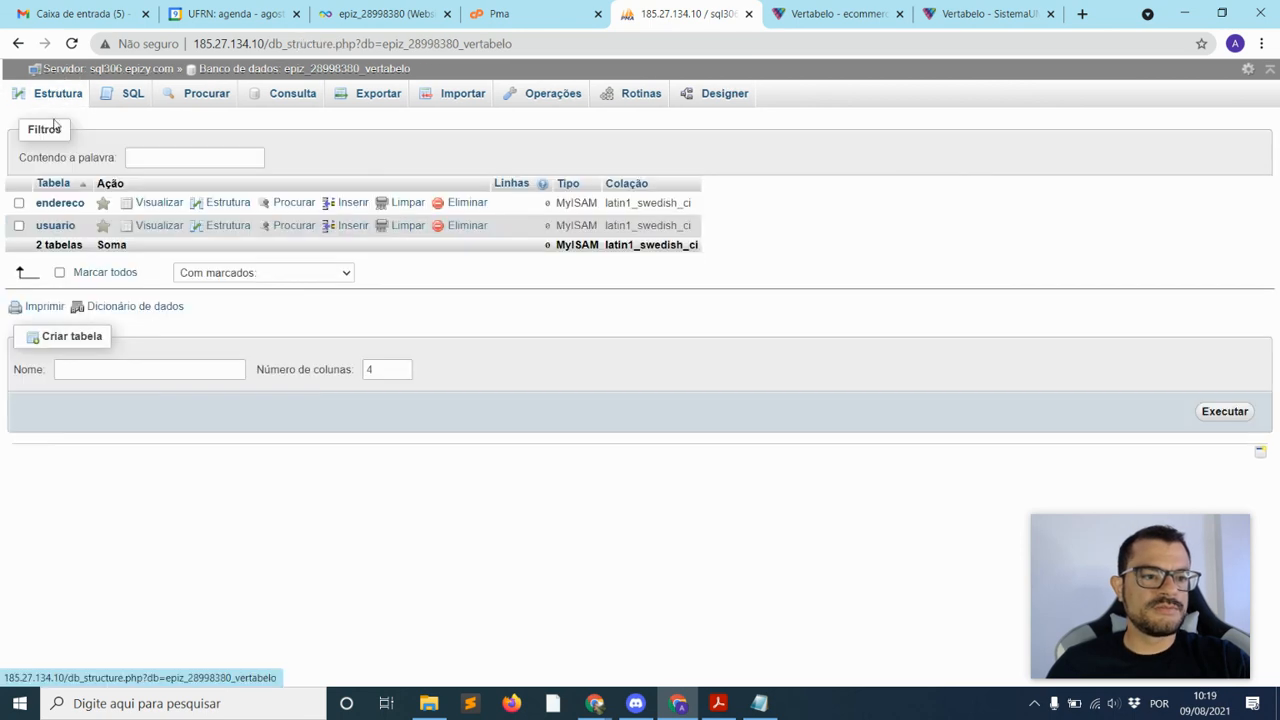
click(55, 226)
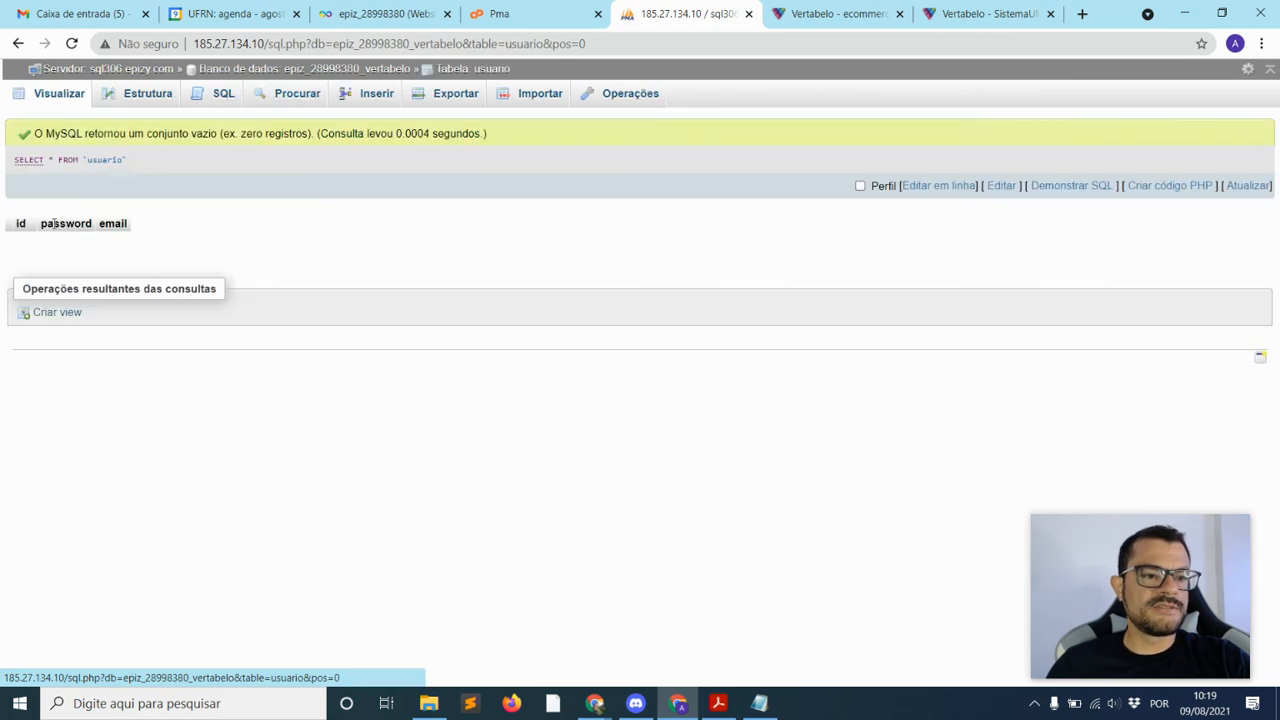
click(136, 106)
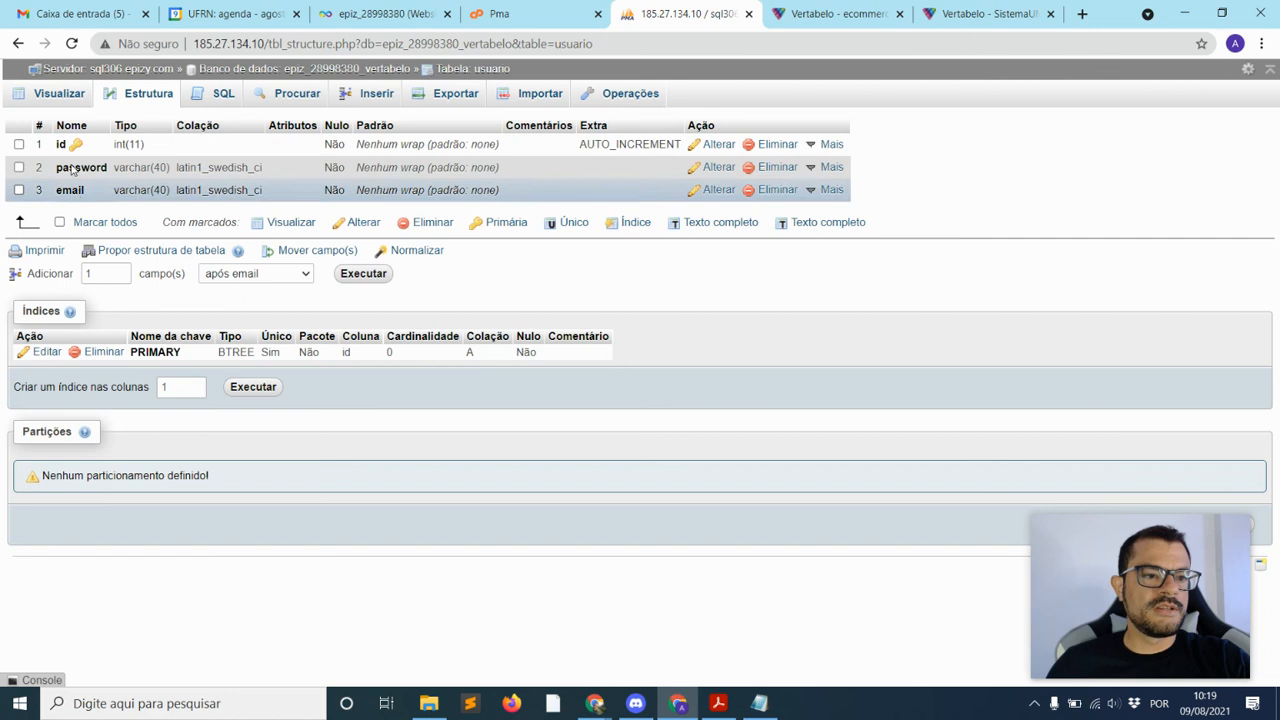
click(60, 95)
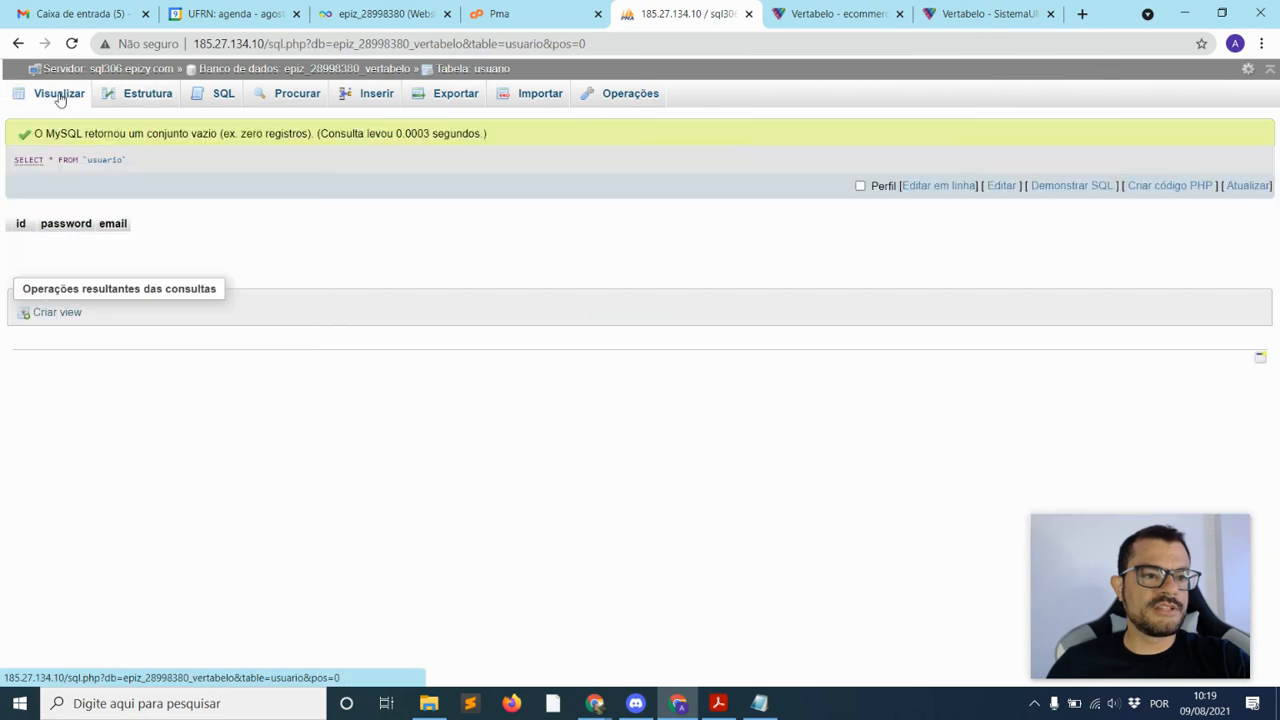
Check the endereco table's rows and column structure, then return to the Vertabelo tab
click(313, 68)
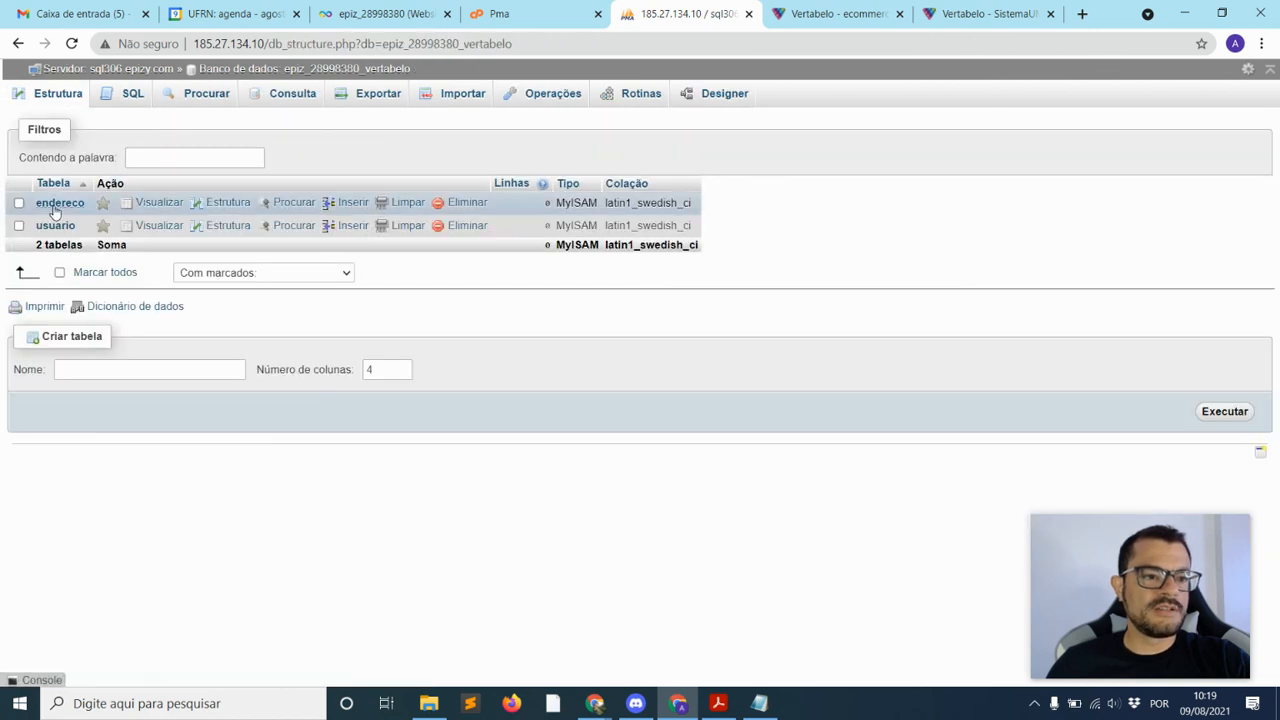
click(56, 205)
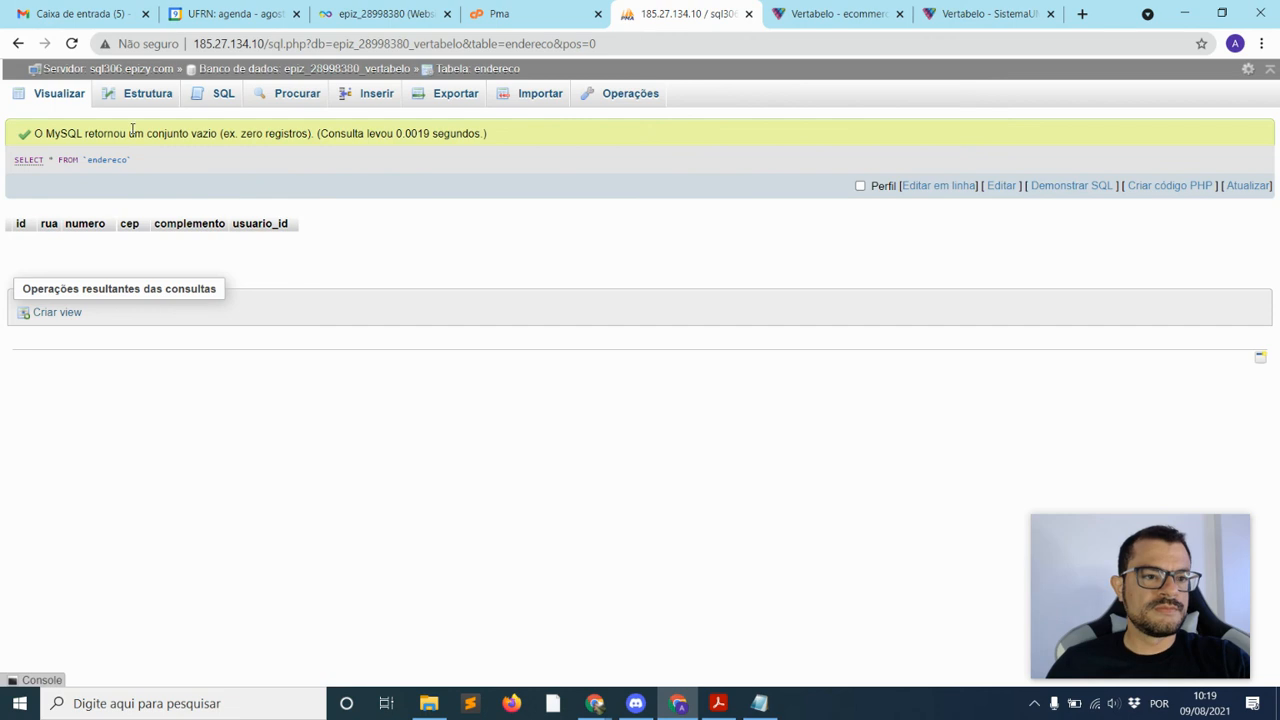
click(140, 94)
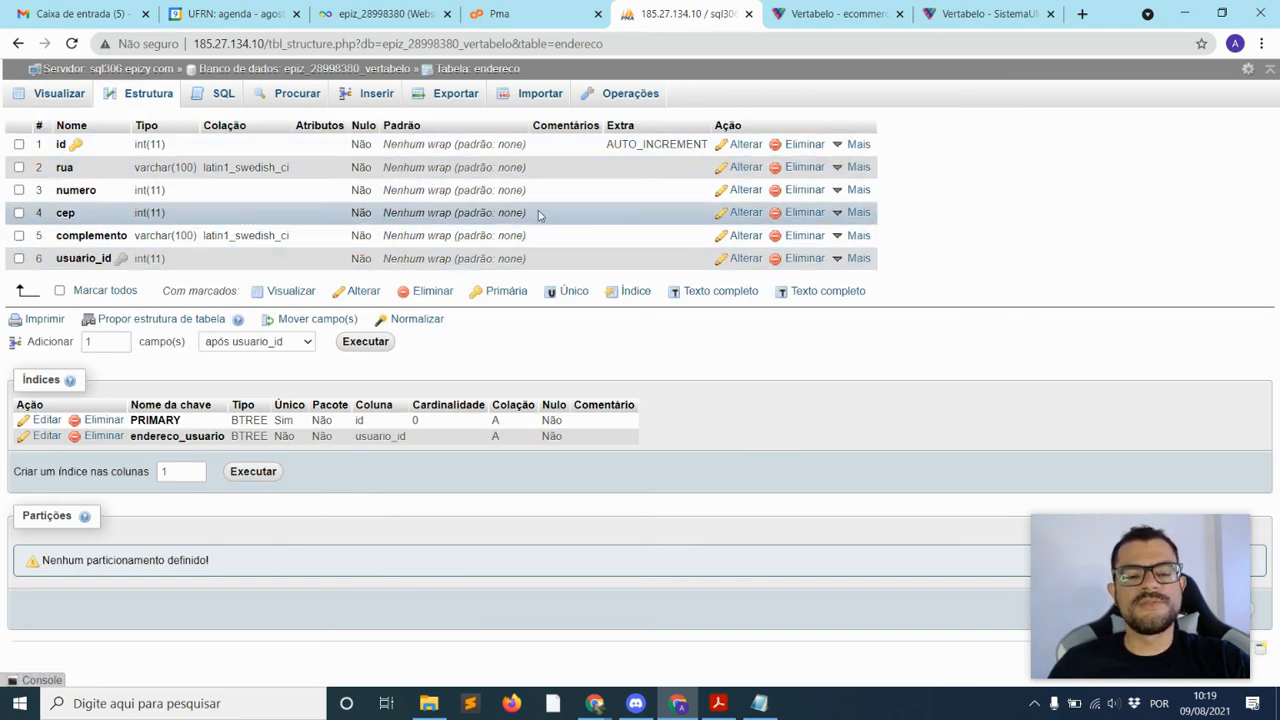
click(845, 15)
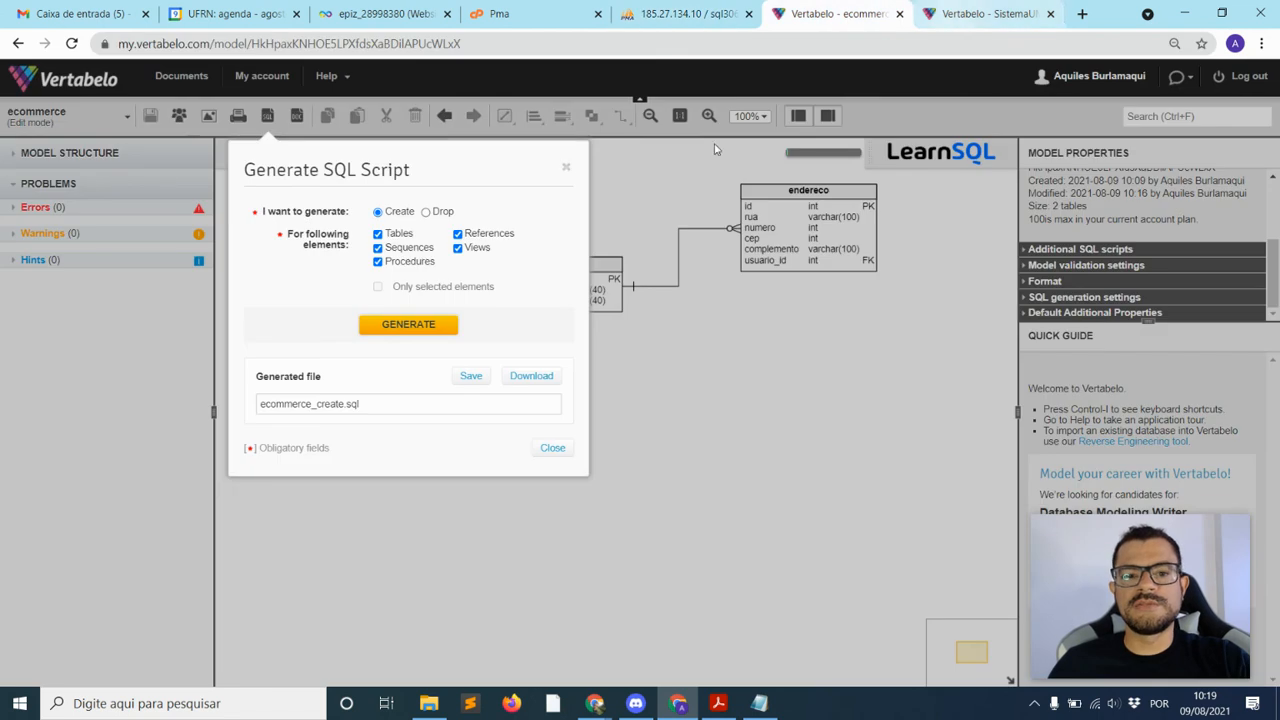
Close the Generate SQL Script dialog to show the usuario–endereco diagram
click(567, 171)
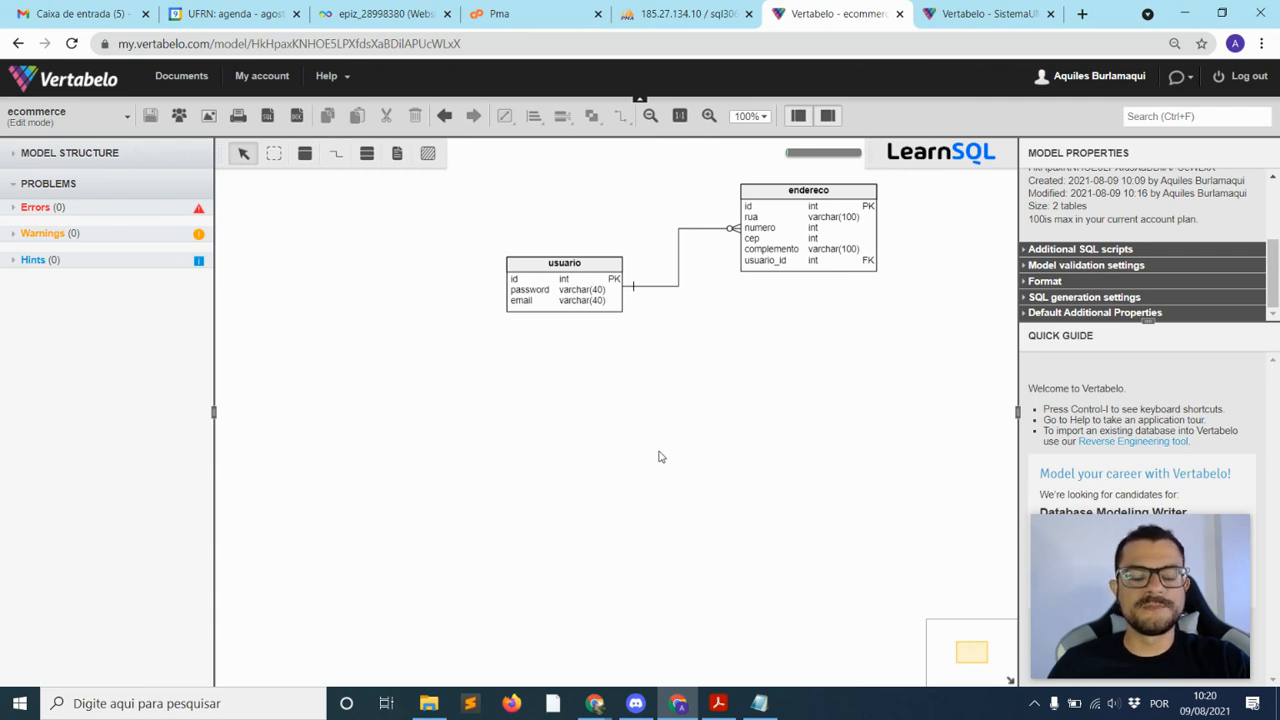
click(678, 706)
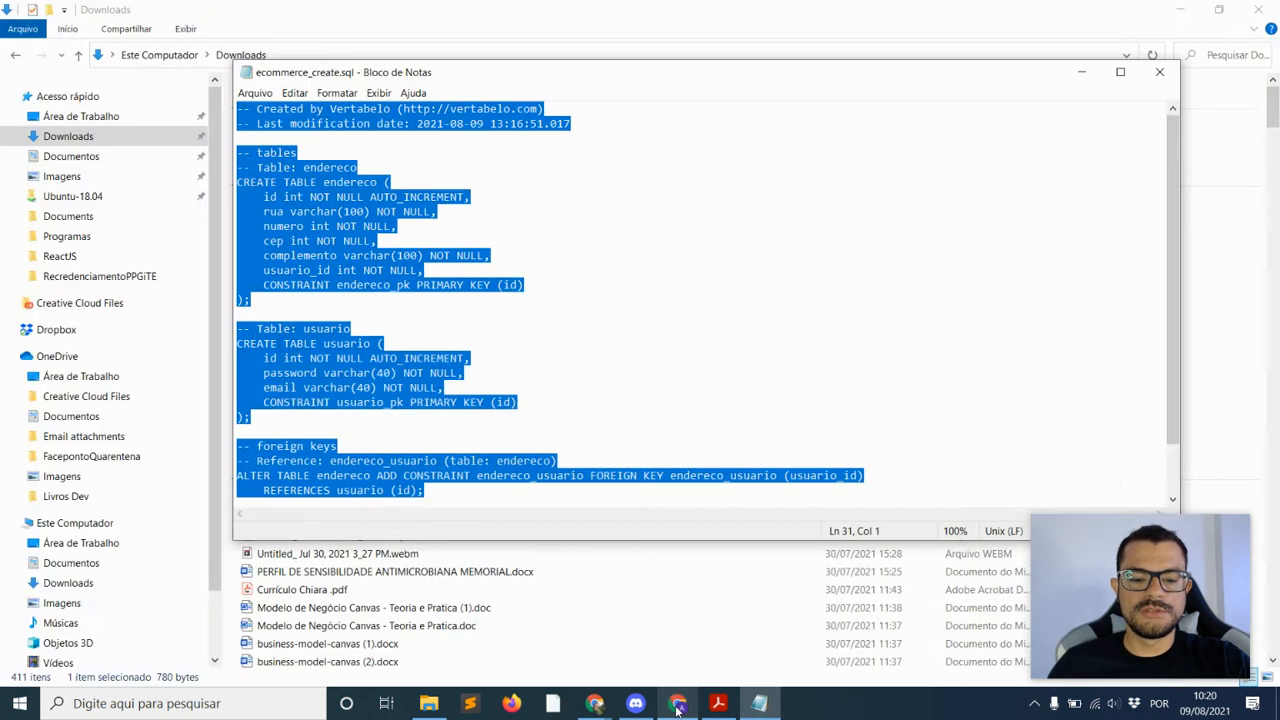
click(670, 708)
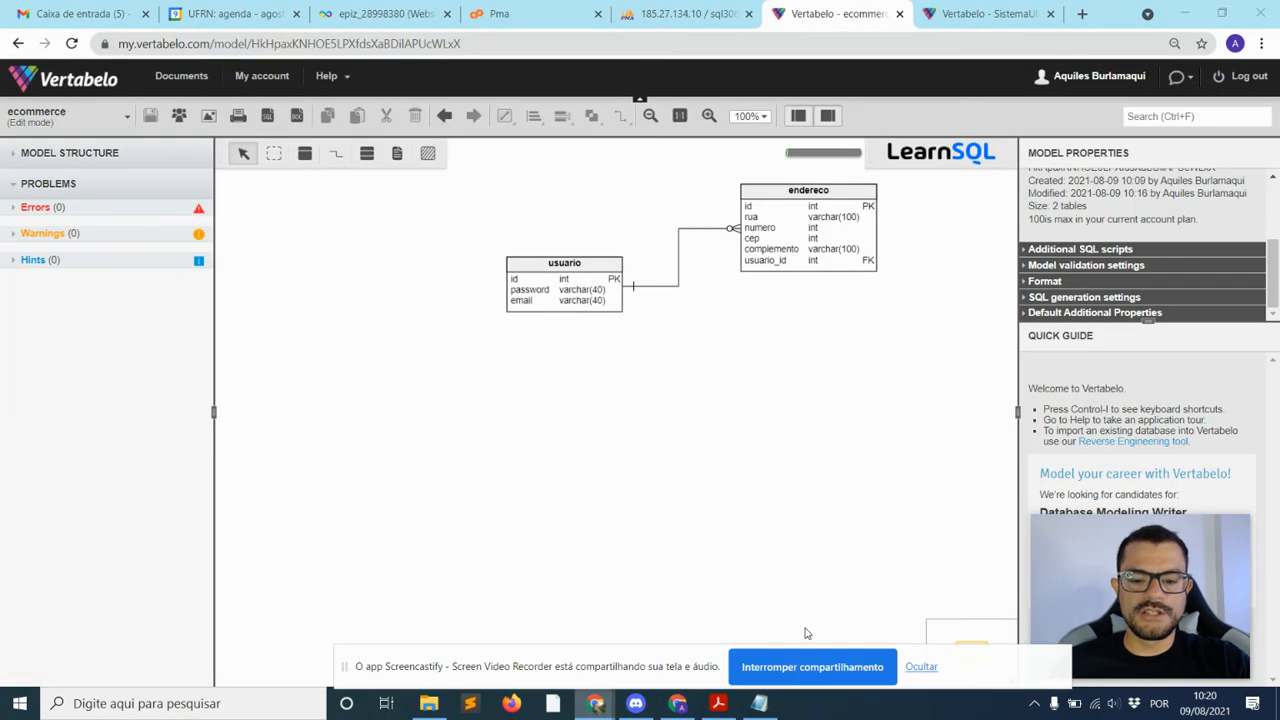